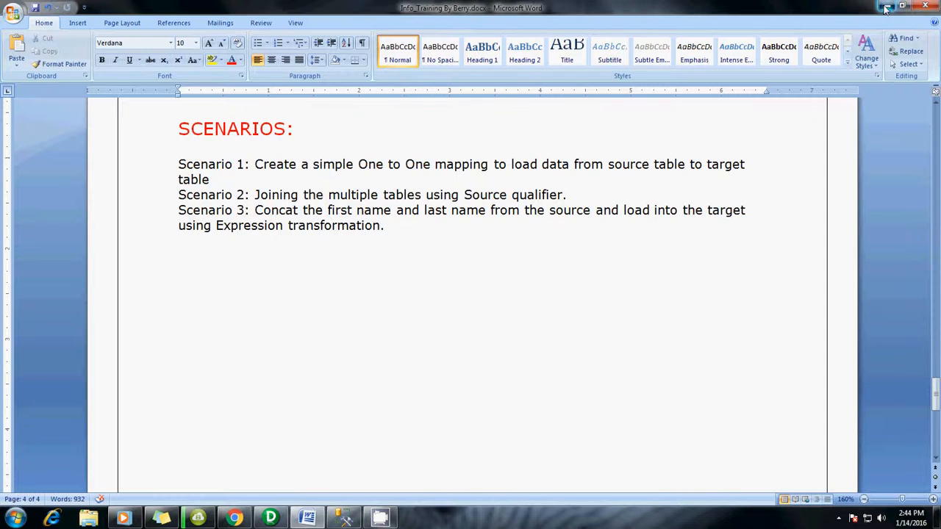
Step: Switch to Informatica PowerCenter Designer and connect the source table import to Source_DB with username sa, owner dbo and the account password
left_click(887, 7)
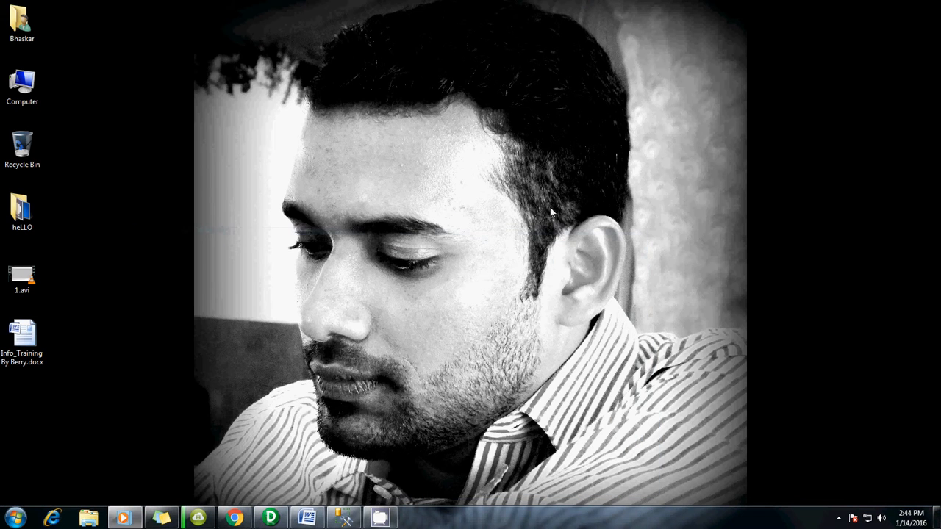
left_click(270, 518)
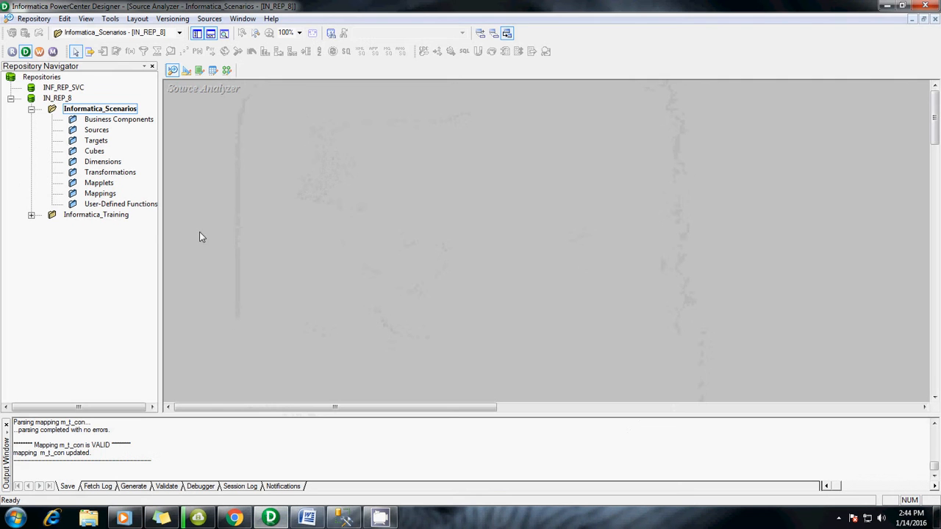
left_click(209, 20)
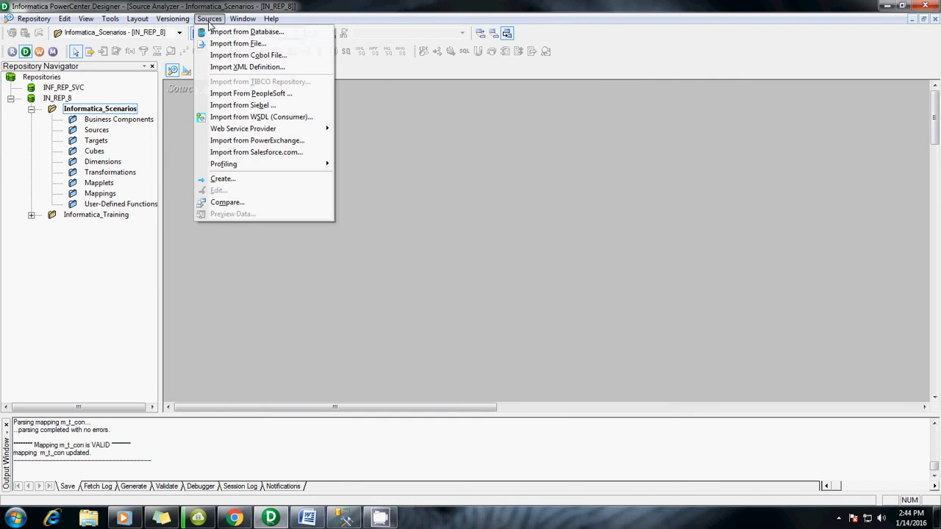
left_click(257, 32)
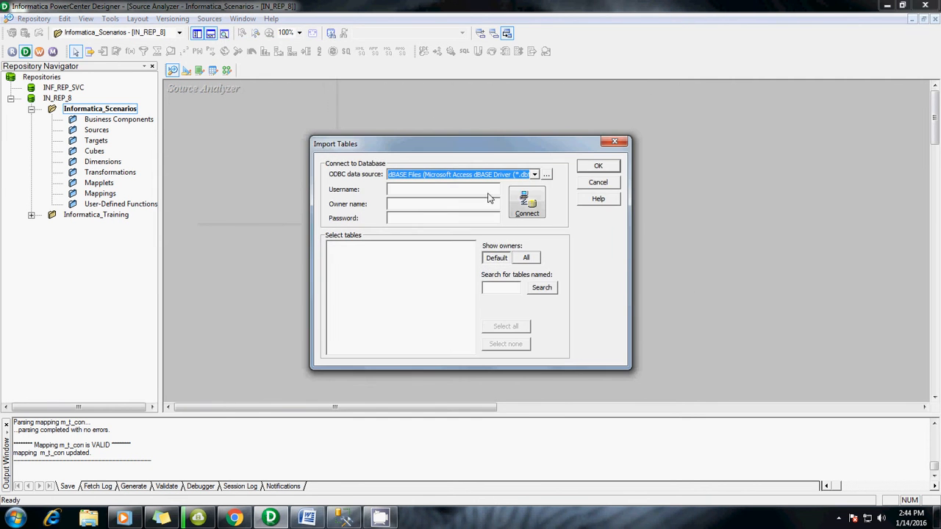
left_click(534, 174)
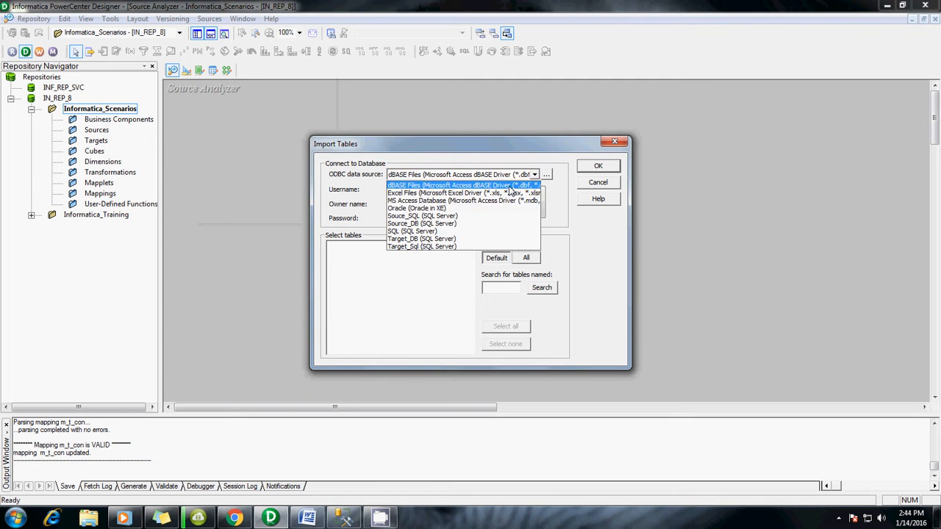
left_click(426, 223)
left_click(459, 188)
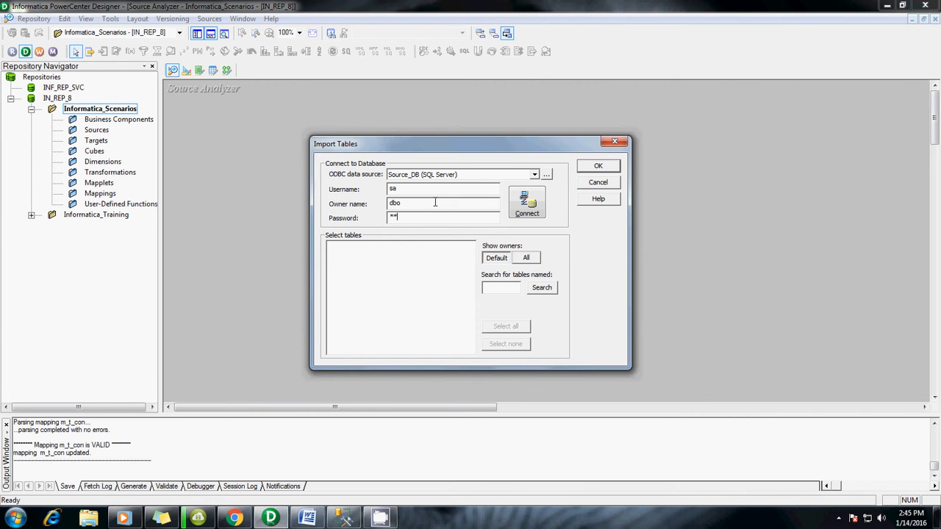
left_click(532, 213)
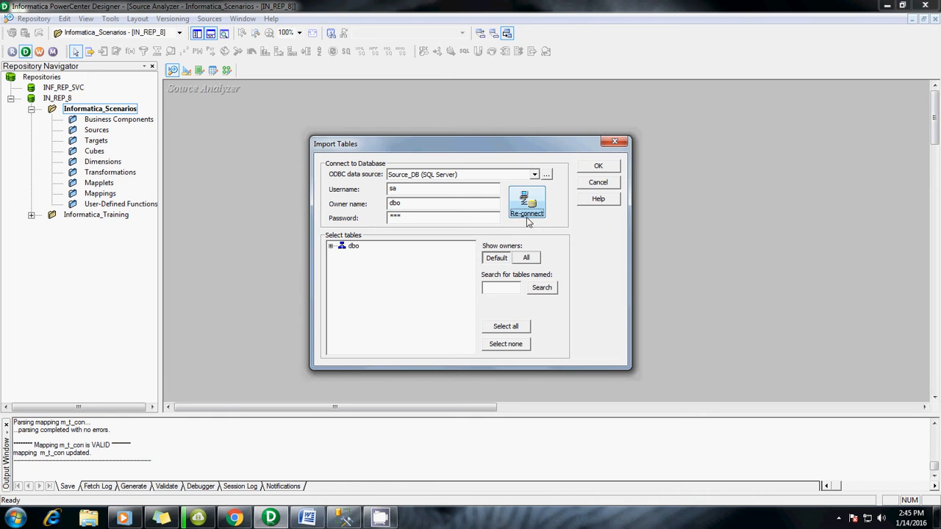
Step: Import the S_Employee table from the dbo schema as a source and enlarge its definition to show all columns
left_click(331, 245)
left_click(342, 255)
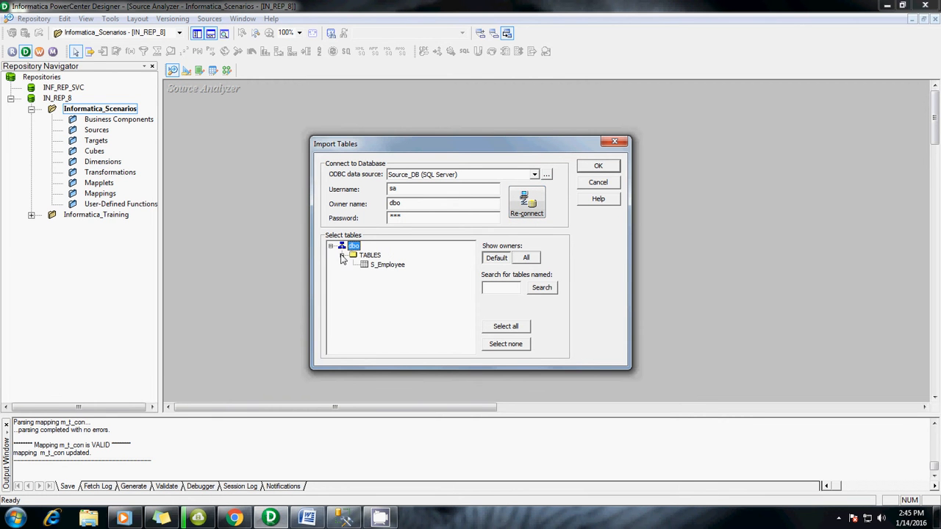
left_click(395, 268)
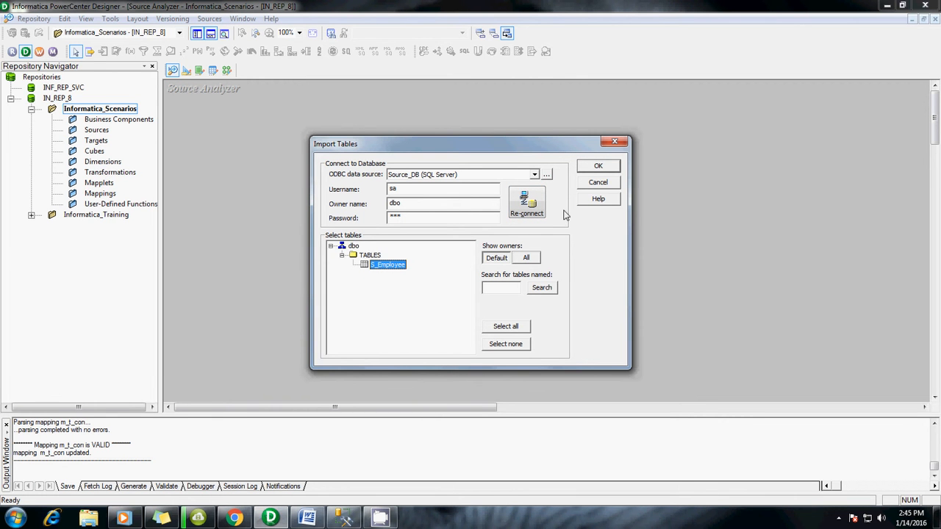
left_click(599, 166)
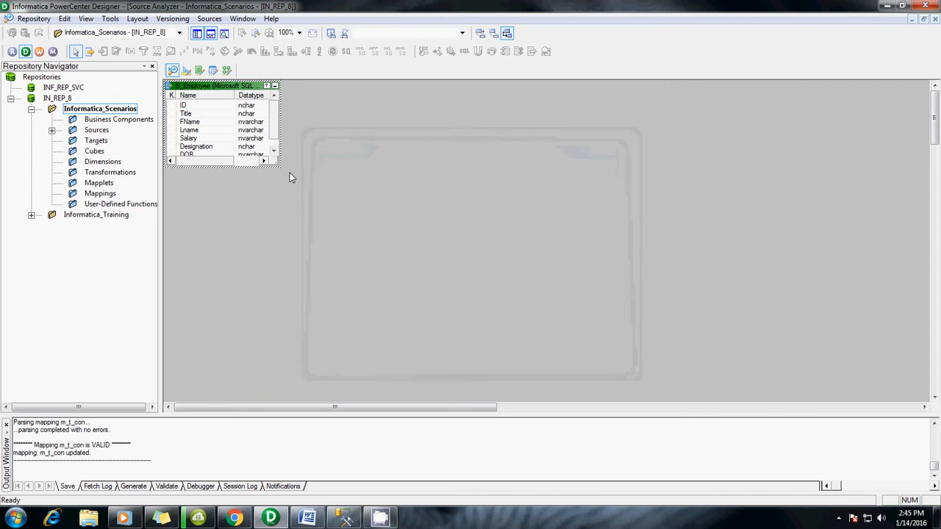
left_click_drag(281, 171, 358, 178)
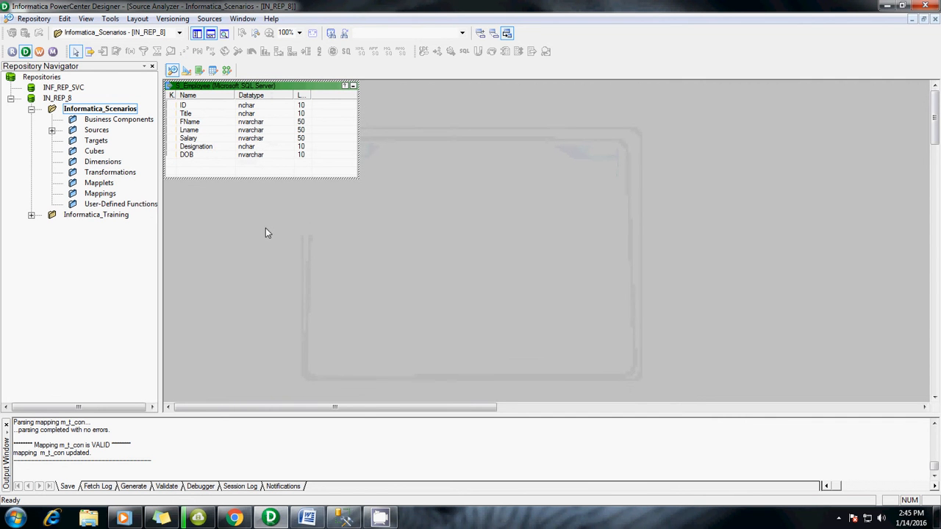
Step: In the Target Designer, connect the target table import to Target_DB with username sa, owner dbo and the account password
left_click(186, 70)
left_click(209, 19)
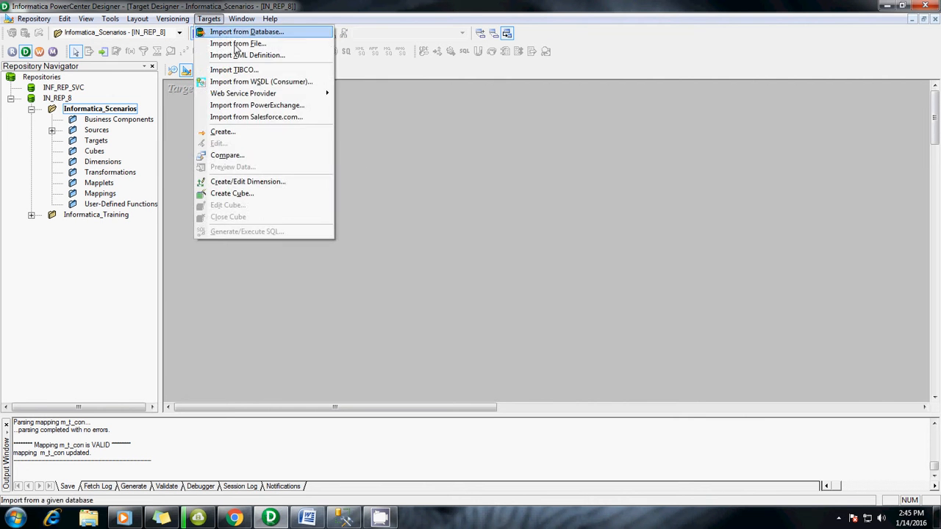
left_click(242, 33)
left_click(535, 175)
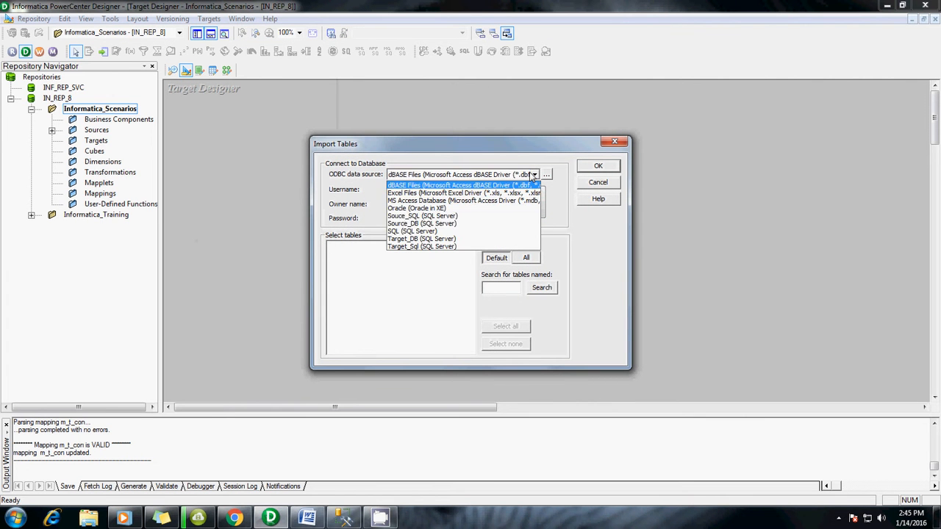
left_click(439, 242)
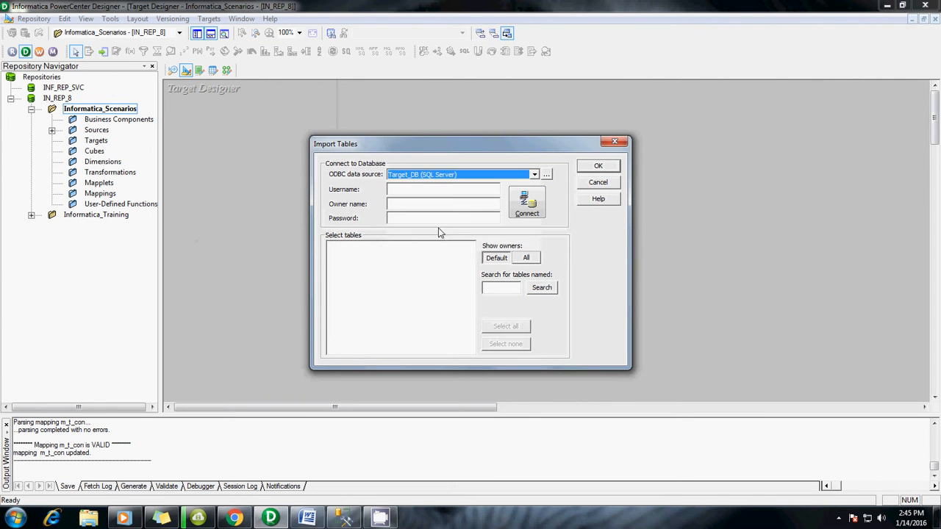
left_click(456, 189)
key("Tab")
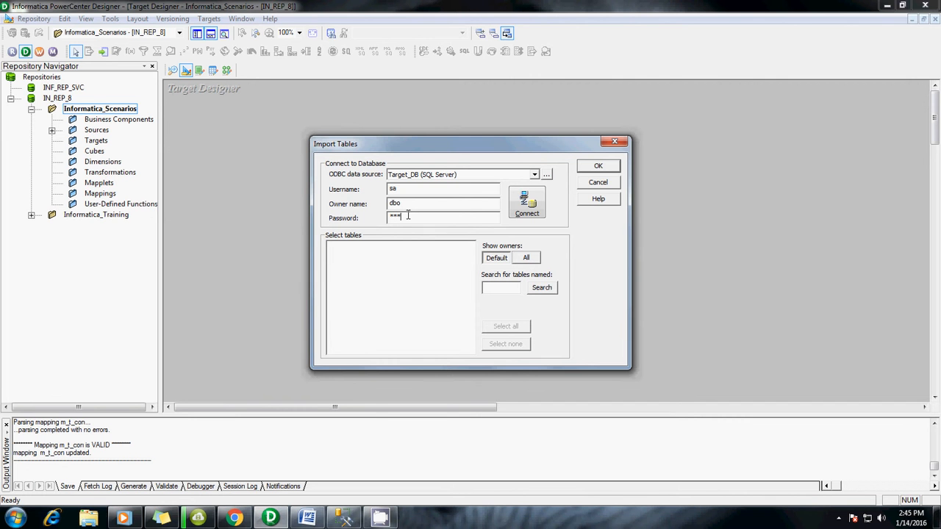
key("Return")
Step: Import the T_Employee table from the dbo schema as a target definition
double_click(352, 246)
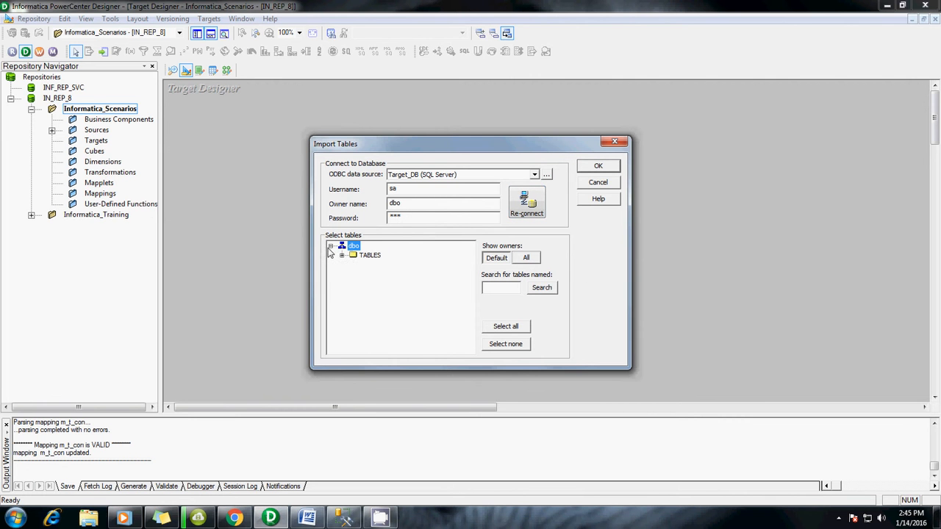
left_click(341, 256)
left_click(386, 264)
left_click(599, 166)
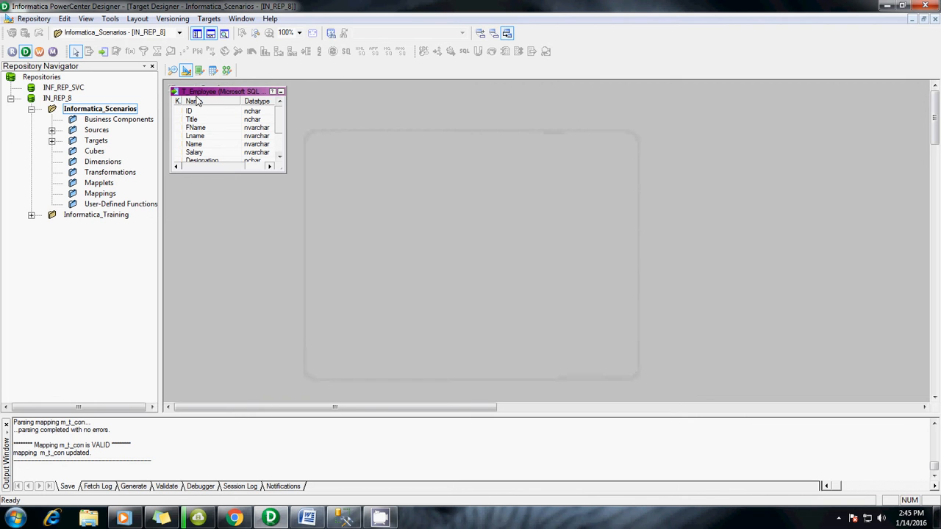
Step: Switch to SQL Server Management Studio and query all rows of Source_DB..S_Employee and Target_DB..T_Employee to compare the two tables
left_click(340, 522)
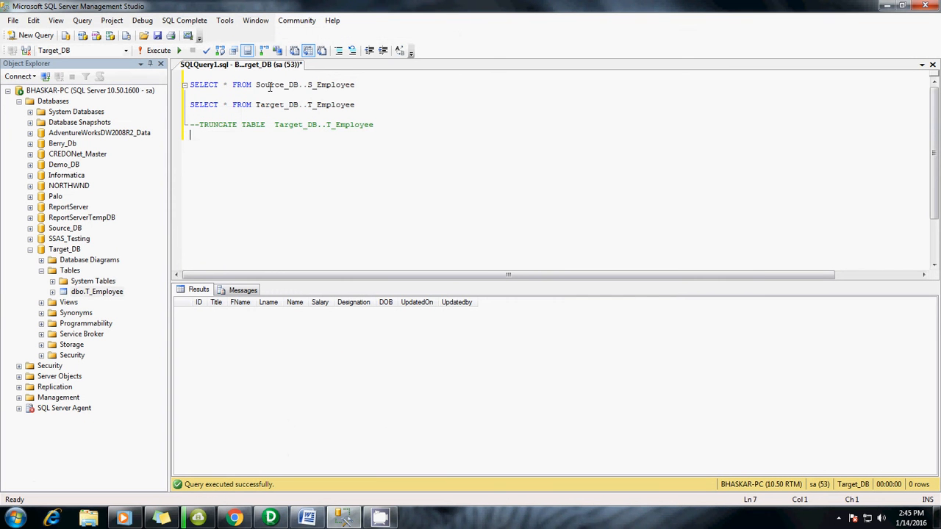
left_click_drag(271, 85, 357, 91)
left_click_drag(262, 105, 212, 76)
key("F5")
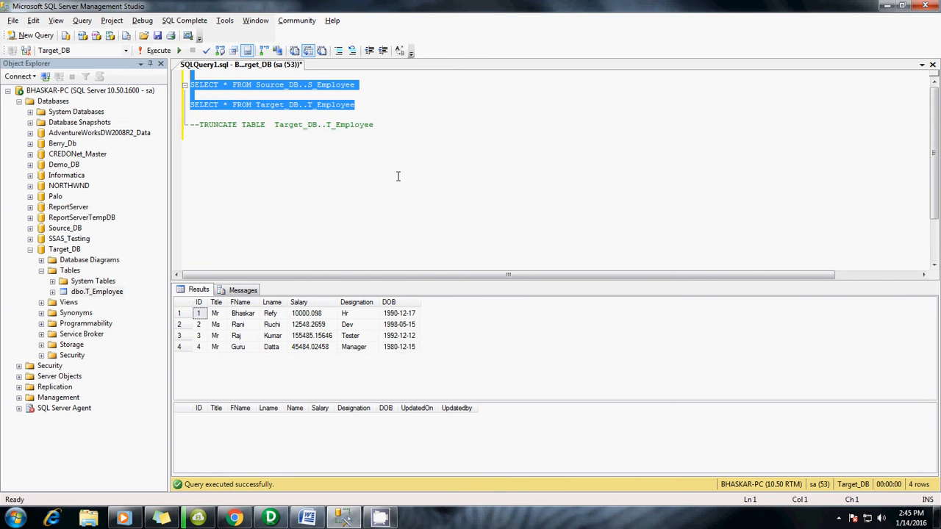
left_click(191, 304)
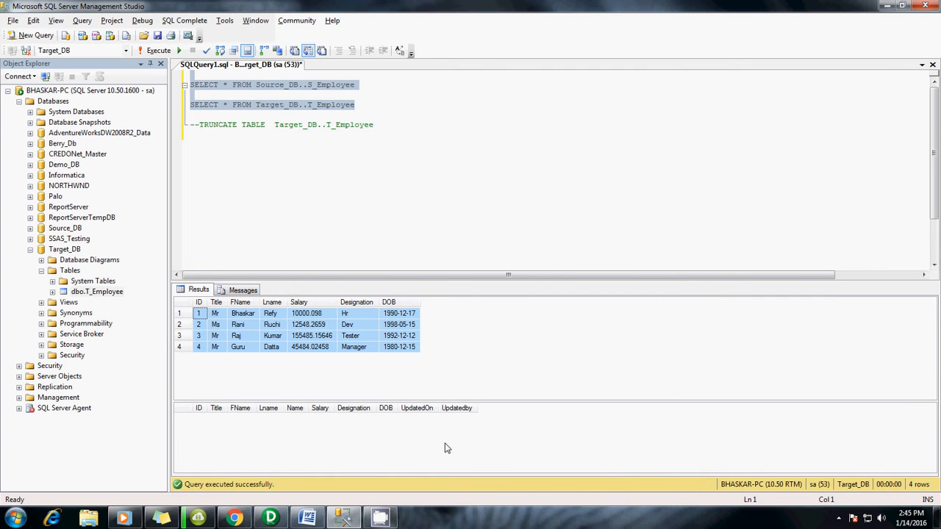
Step: Return to PowerCenter Designer and create a mapping named m_Employee in the Mapping Designer
key("alt+Tab")
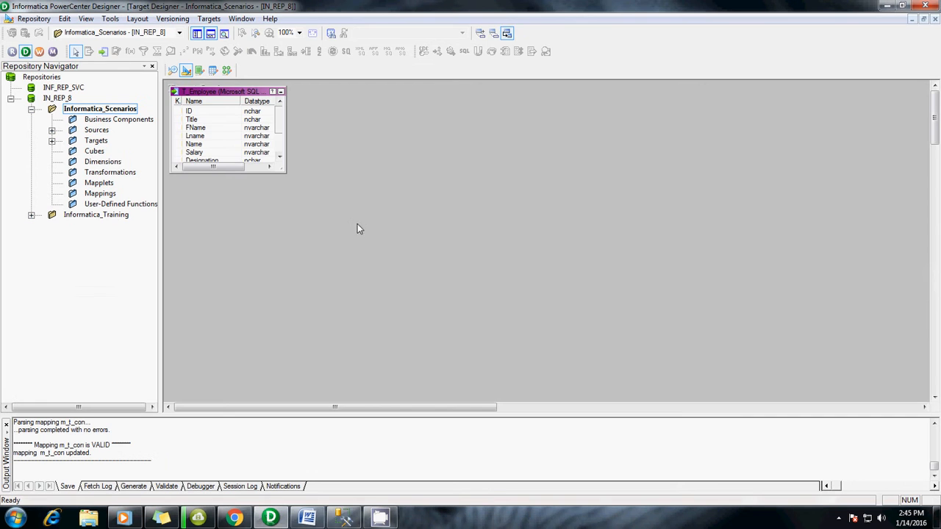
left_click(227, 69)
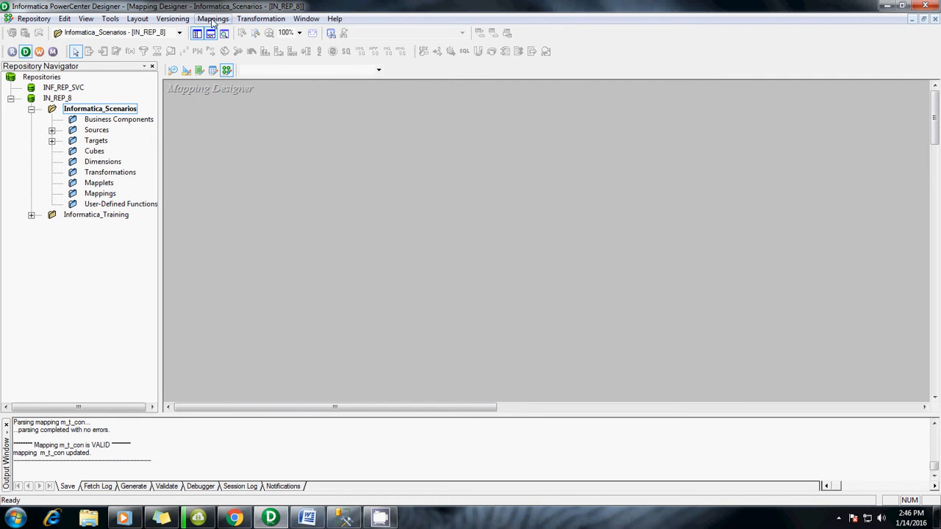
left_click(212, 18)
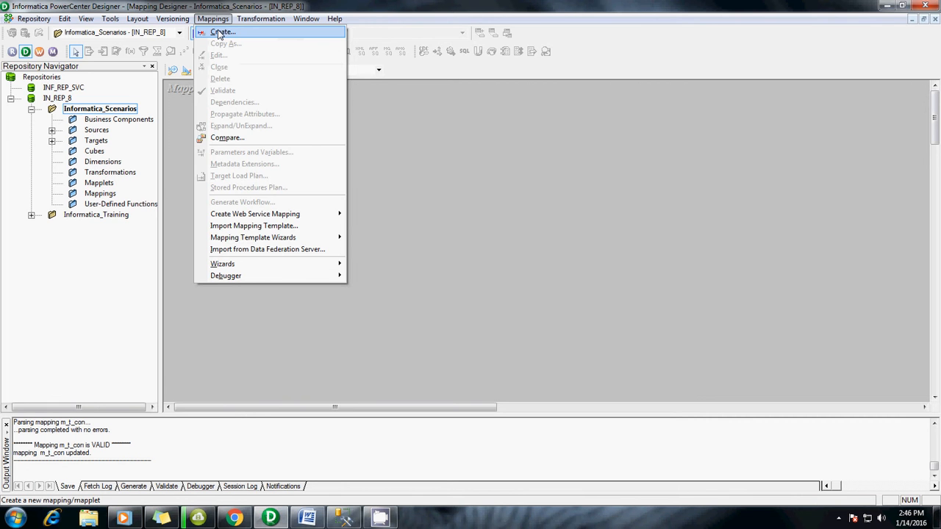
left_click(217, 33)
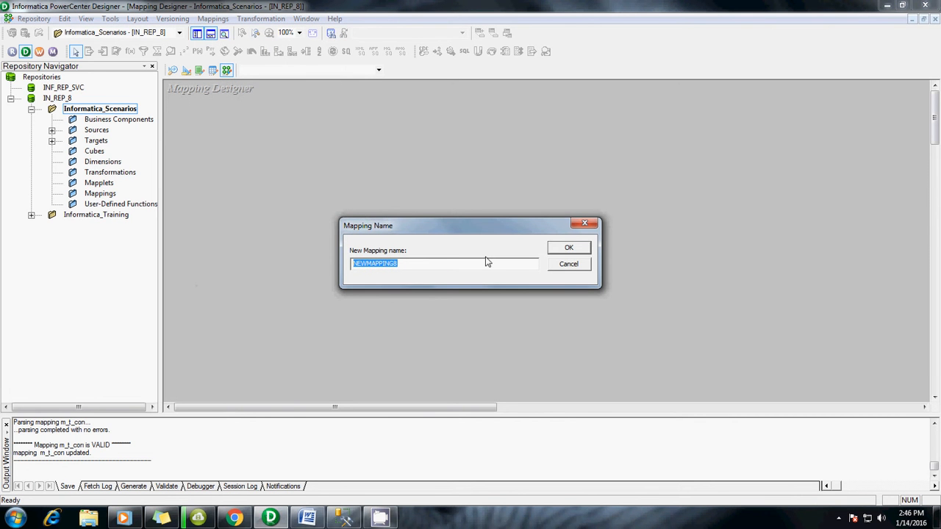
type("M_")
key("Delete")
type("m_Employee")
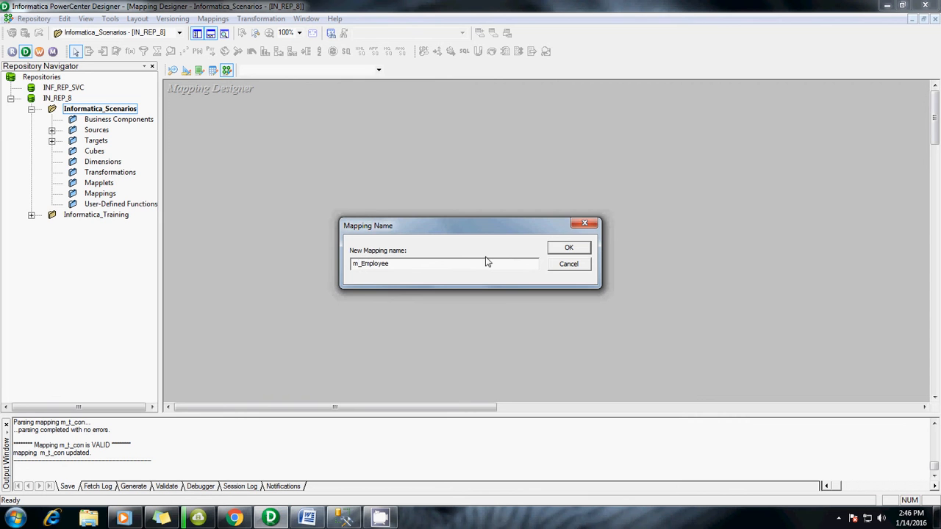
left_click(555, 251)
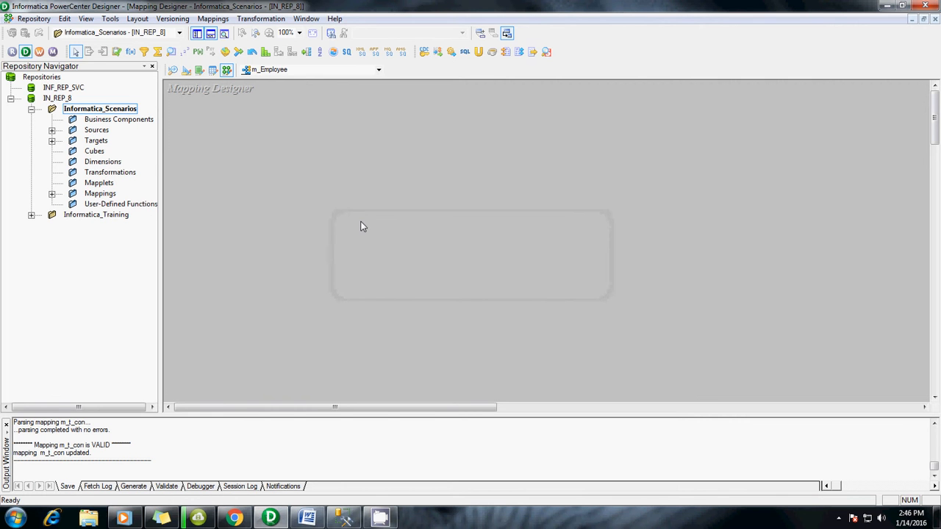
Step: Add the S_Employee source from Source_DB to the m_Employee mapping
left_click(52, 131)
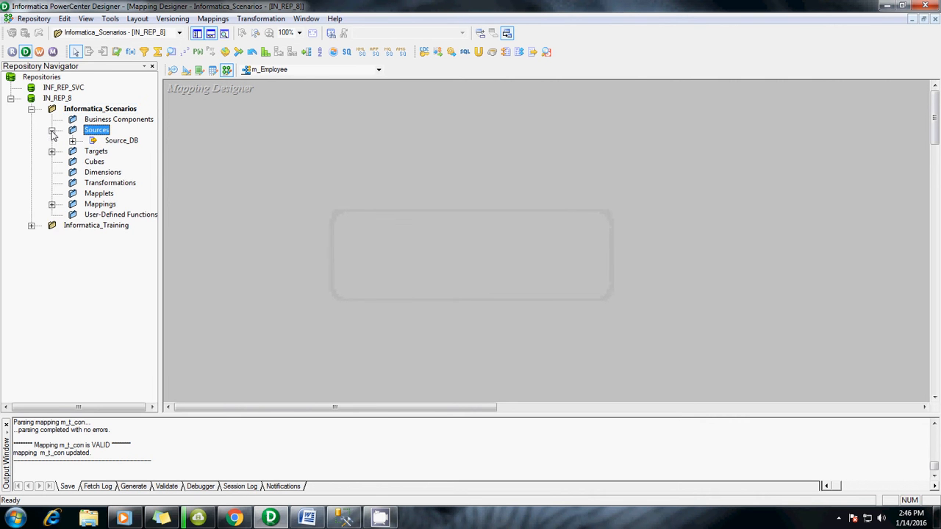
left_click(72, 140)
left_click_drag(139, 150, 262, 164)
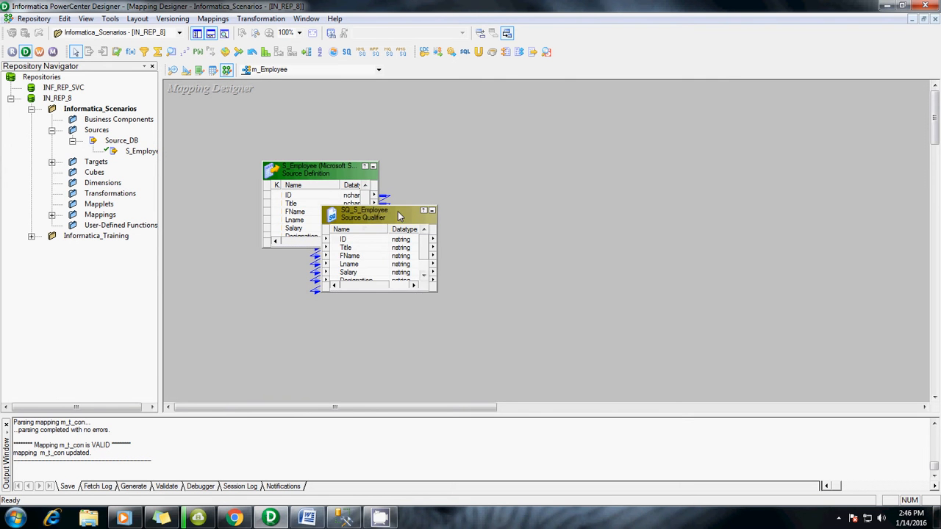
Step: Arrange the S_Employee source and its SQ_S_Employee source qualifier side by side and lengthen both to show all ports
left_click_drag(398, 212, 494, 166)
left_click_drag(337, 170, 271, 154)
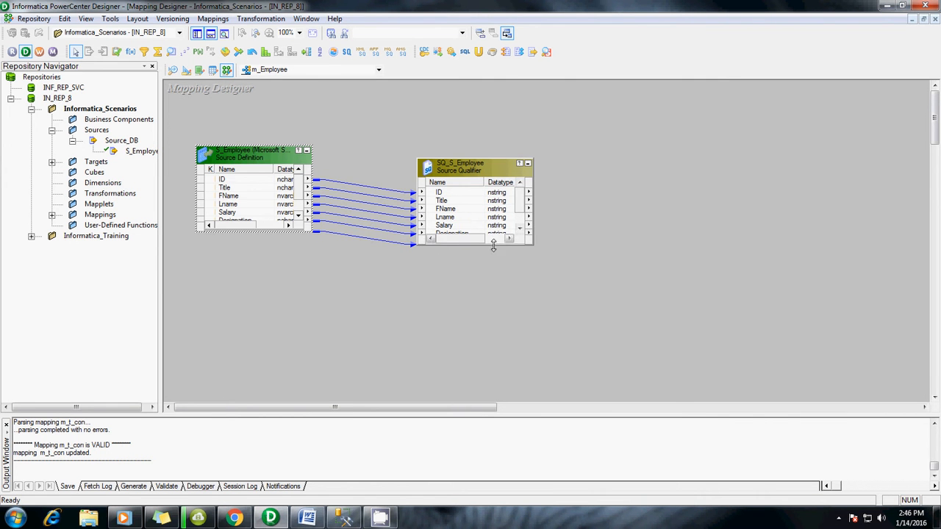
left_click_drag(446, 169, 347, 159)
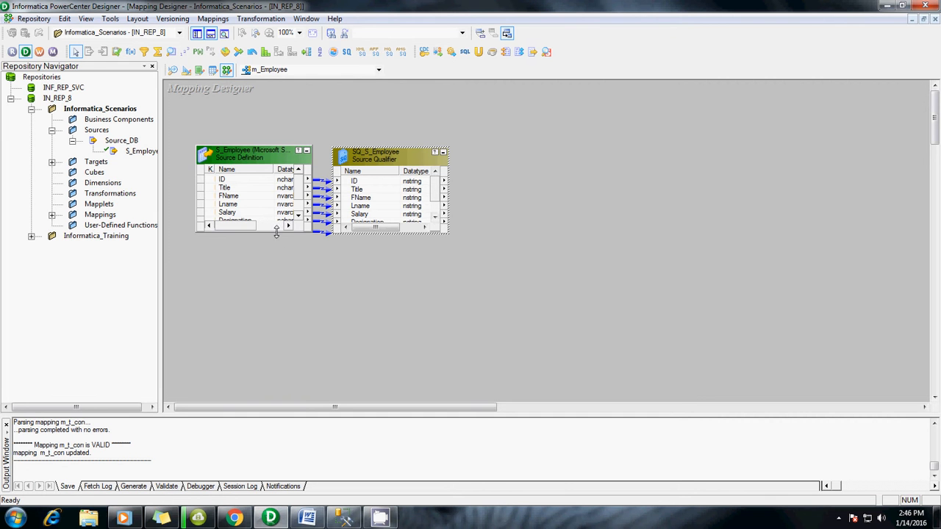
left_click_drag(277, 232, 281, 254)
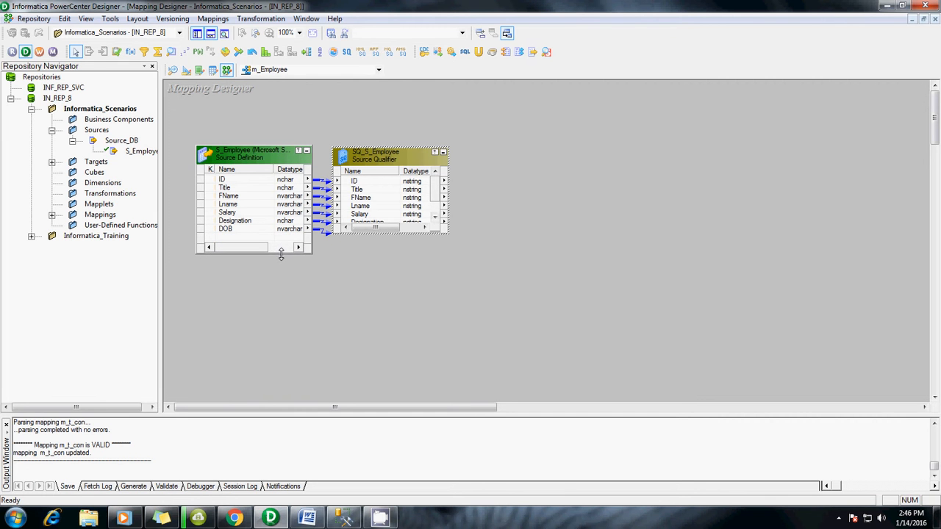
left_click_drag(386, 159, 396, 159)
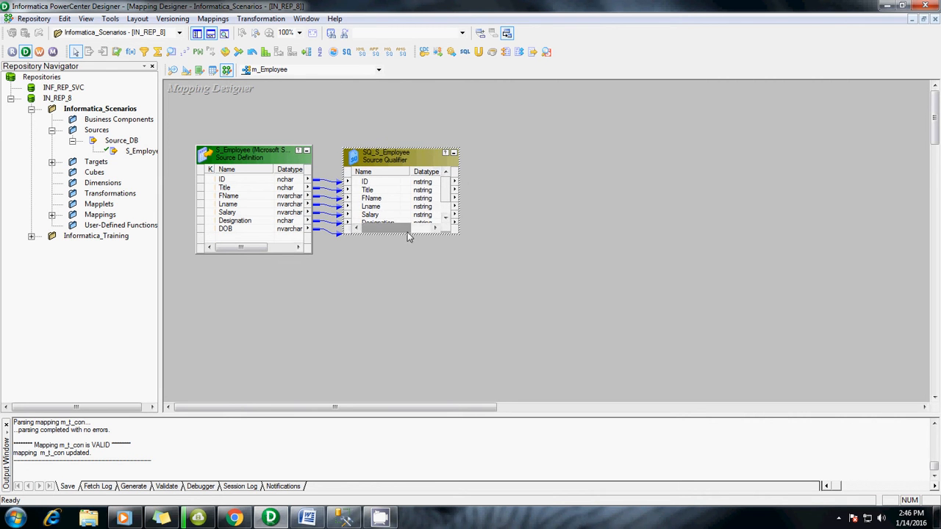
left_click_drag(414, 239, 414, 255)
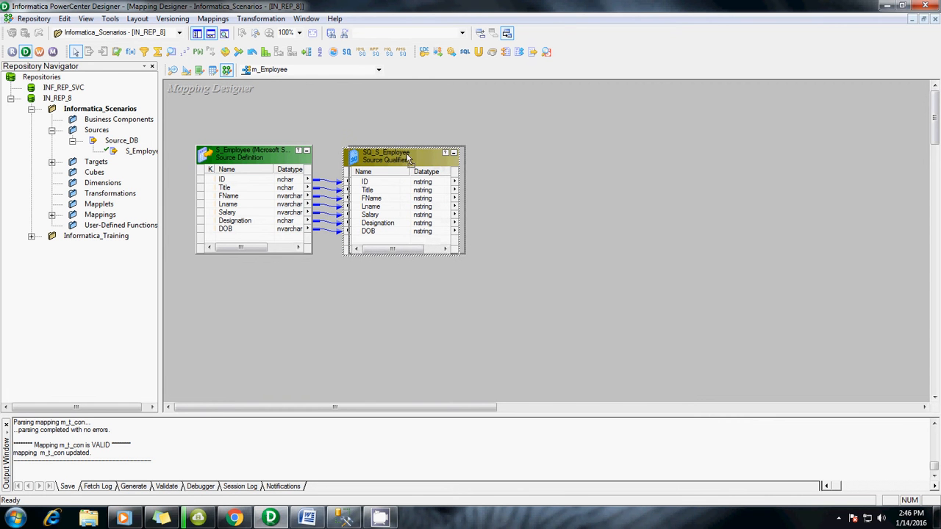
left_click_drag(407, 155, 411, 152)
left_click(506, 156)
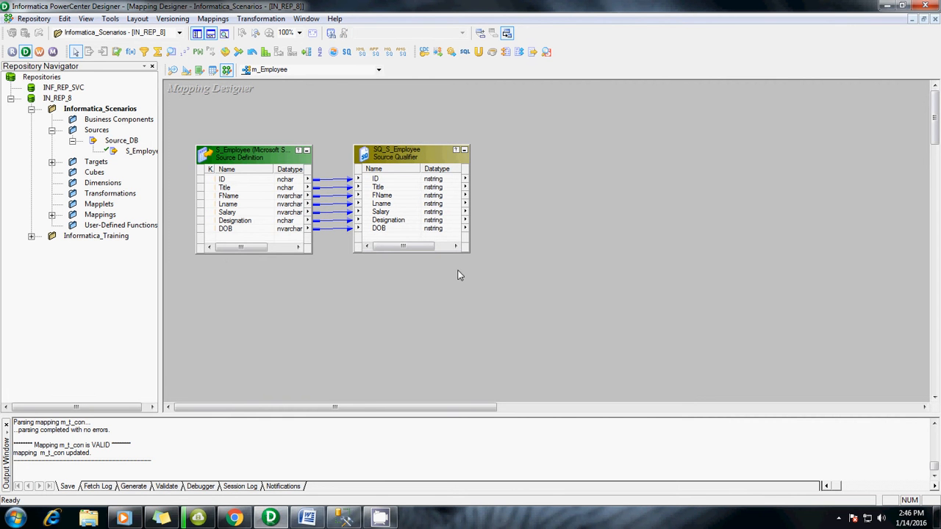
Step: Add the T_Employee target to the mapping beside the source qualifier and enlarge it to show all its ports
double_click(60, 164)
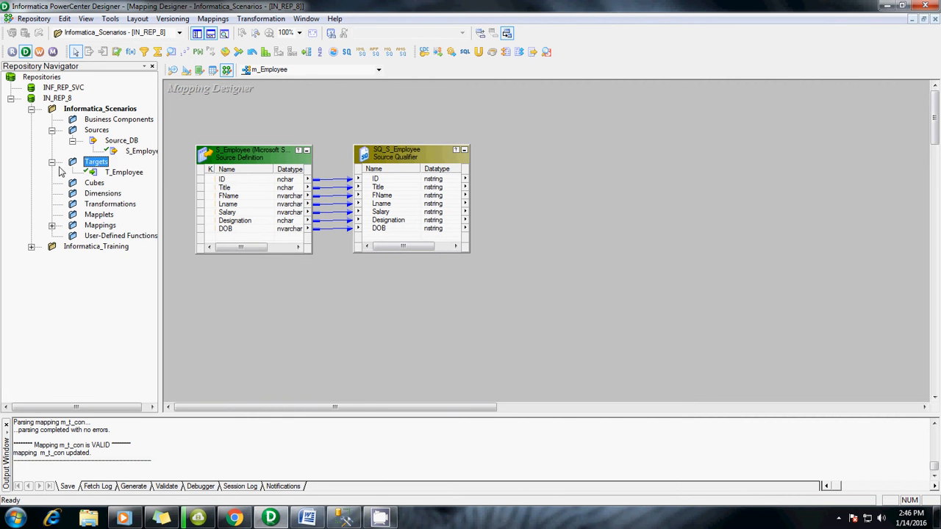
left_click_drag(118, 174, 647, 173)
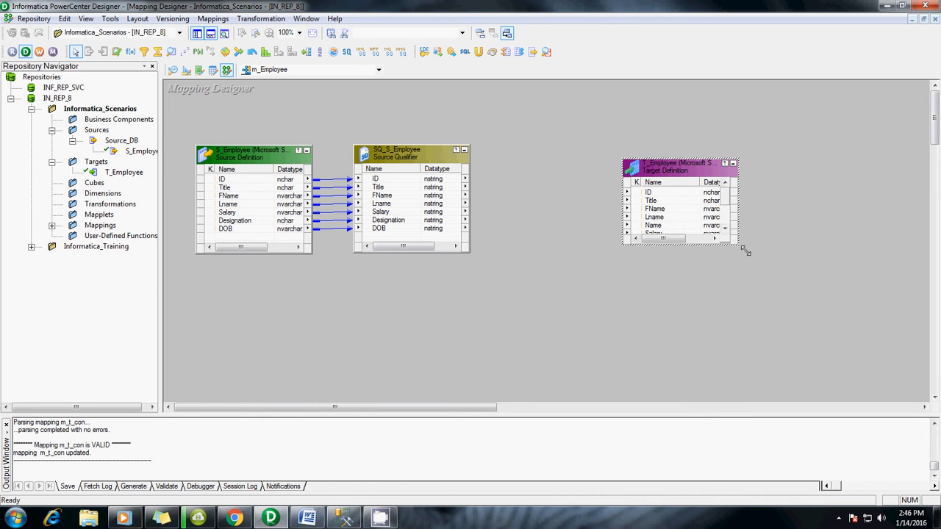
left_click_drag(746, 251, 853, 299)
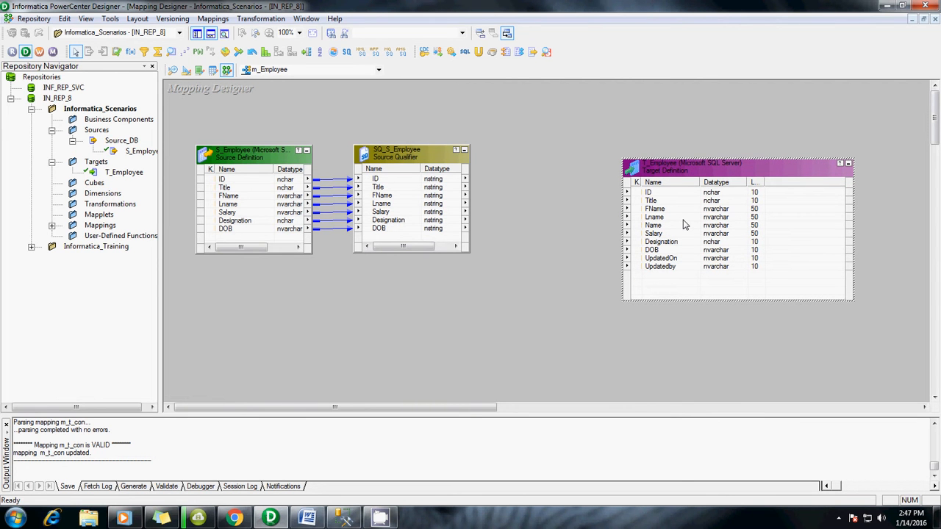
Step: Link all SQ_S_Employee ports from ID through DOB to the ports of the same name in the T_Employee target
left_click(404, 230)
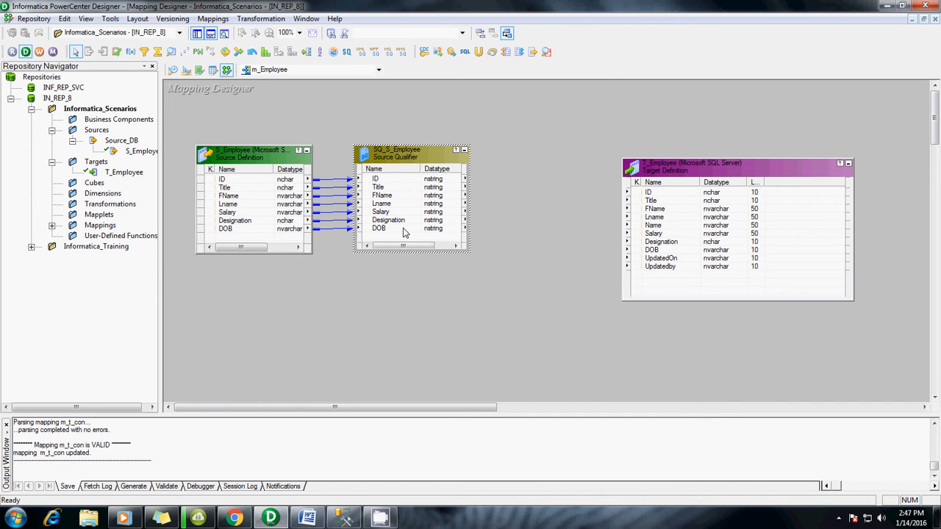
left_click(383, 182, "shift")
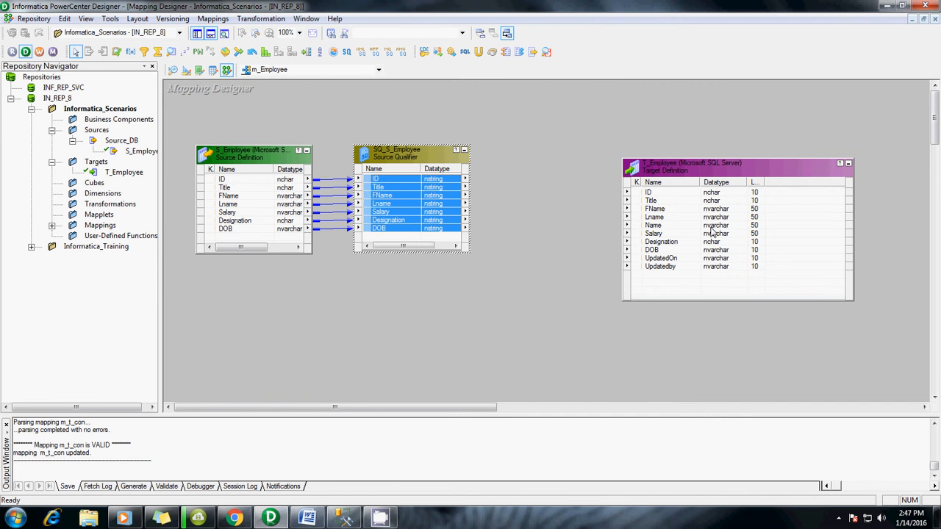
right_click(383, 191)
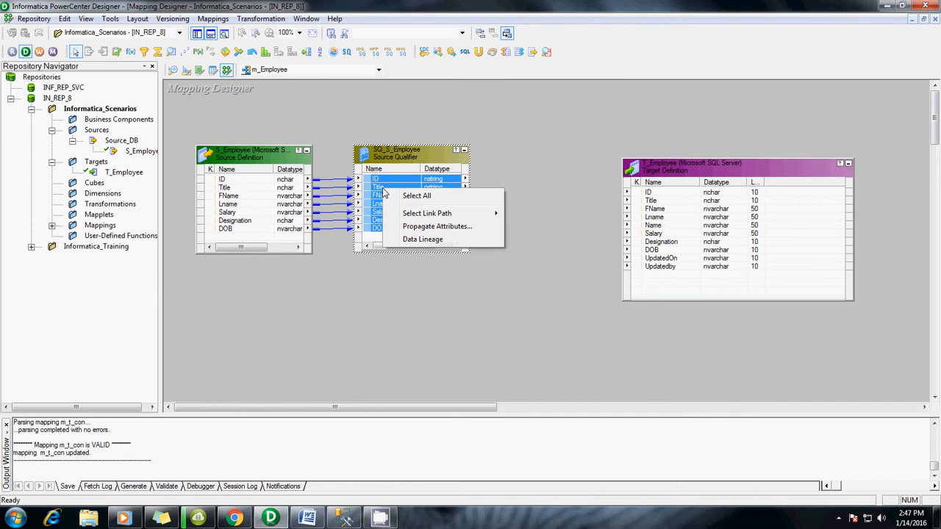
left_click(432, 196)
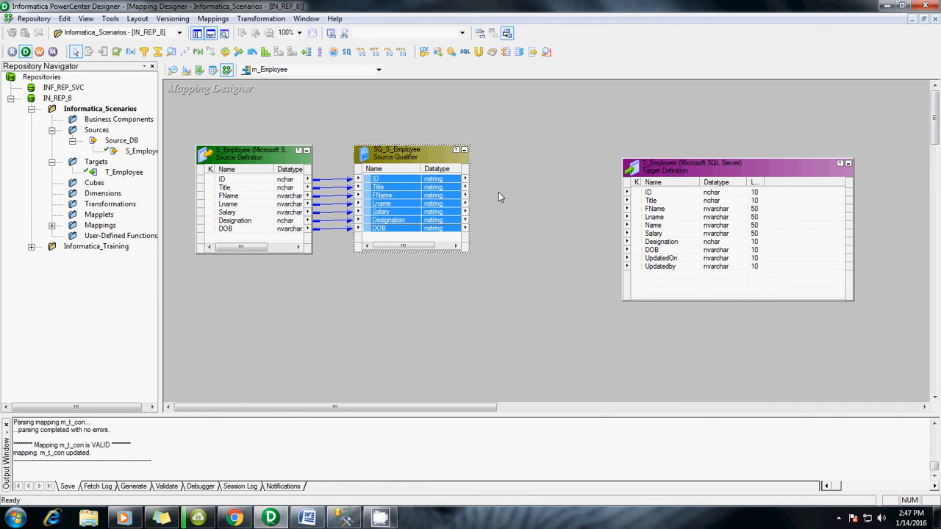
right_click(494, 194)
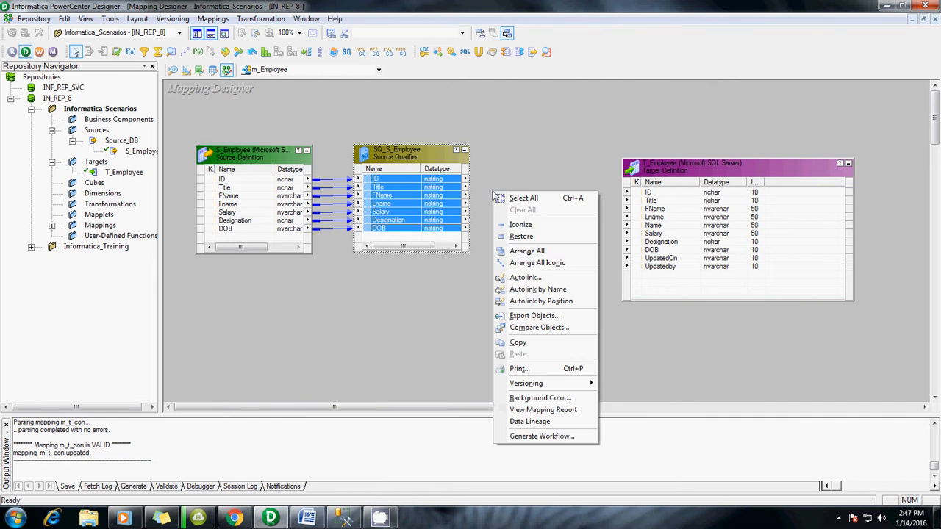
left_click(531, 294)
left_click_drag(412, 203, 671, 197)
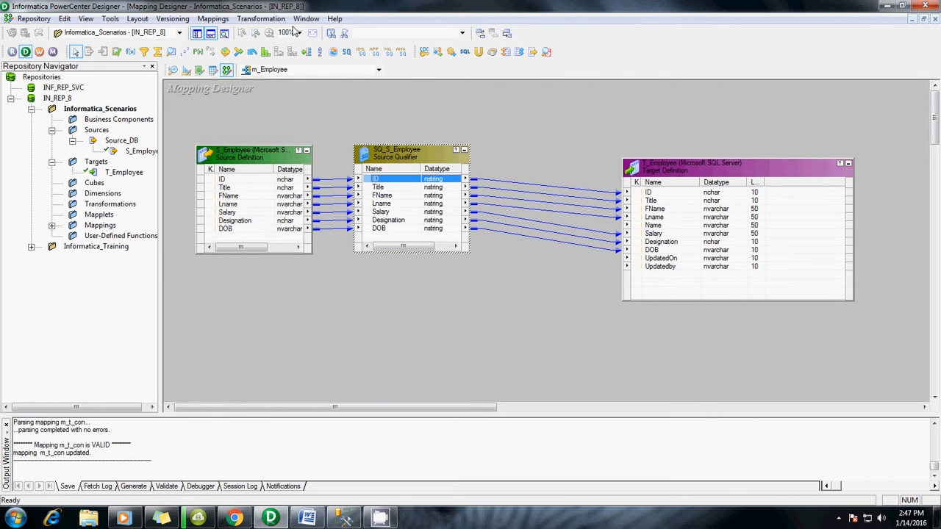
Step: Create an Expression transformation named ex_concat in the mapping
left_click(269, 19)
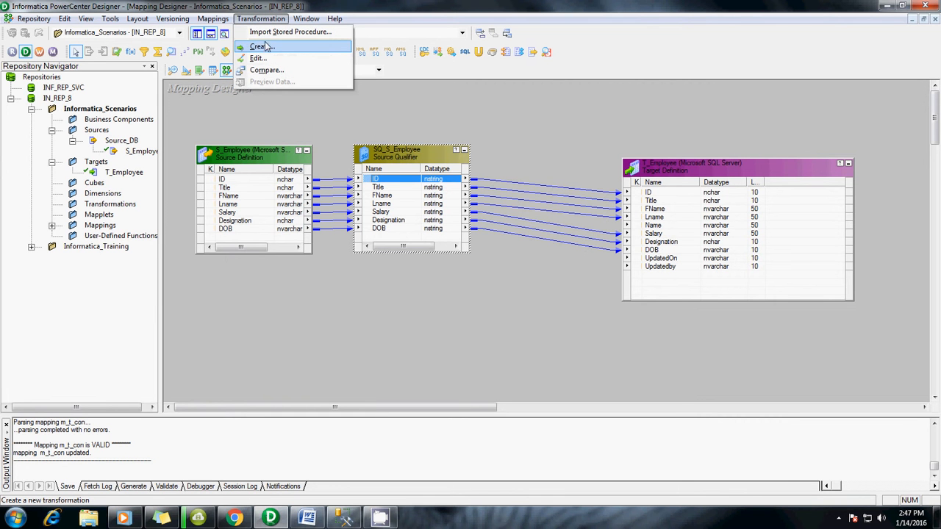
left_click(259, 46)
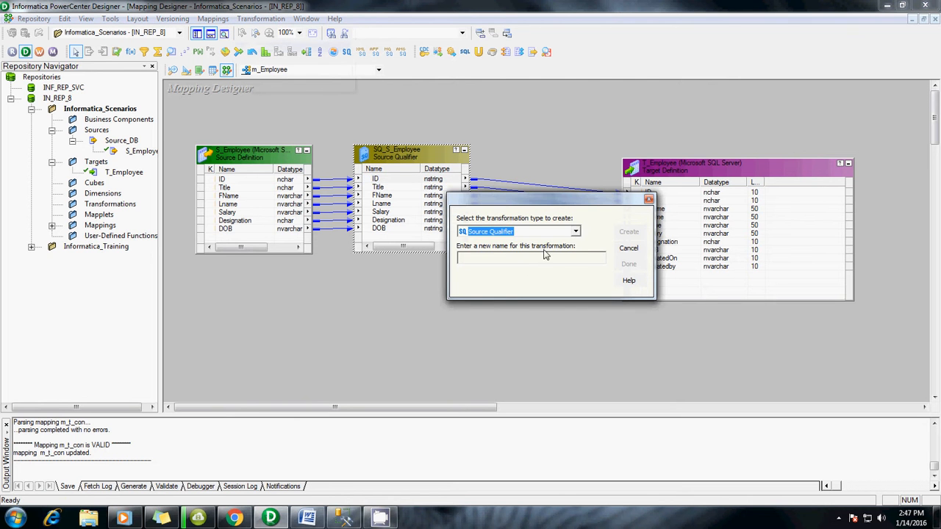
left_click(575, 231)
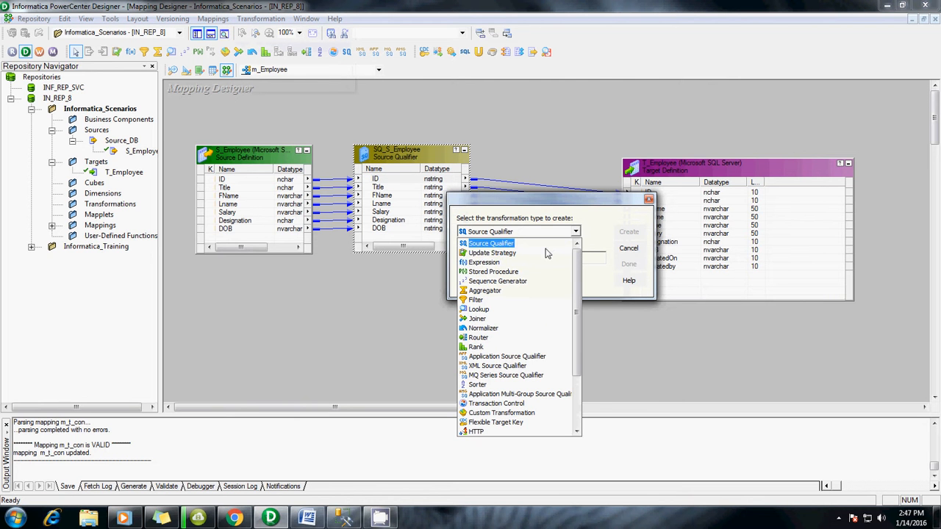
left_click(482, 263)
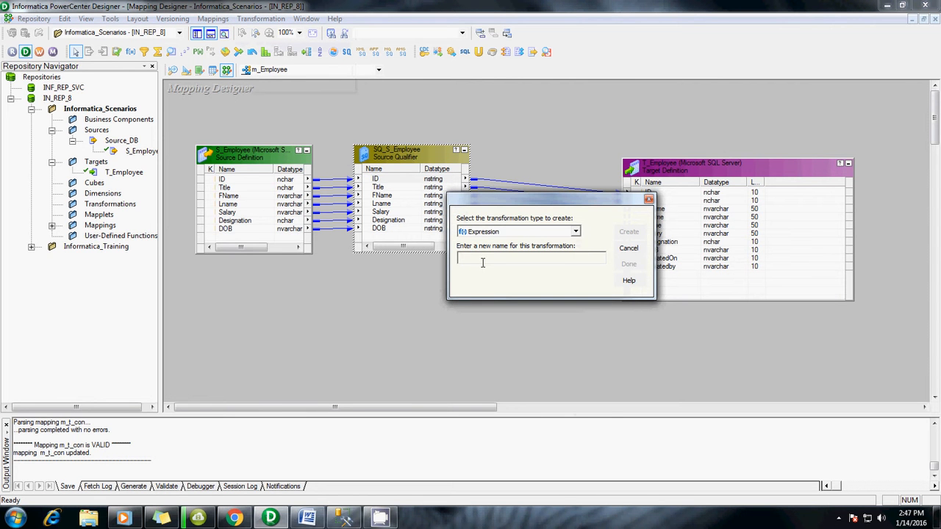
type("co")
type("ex_")
left_click(629, 232)
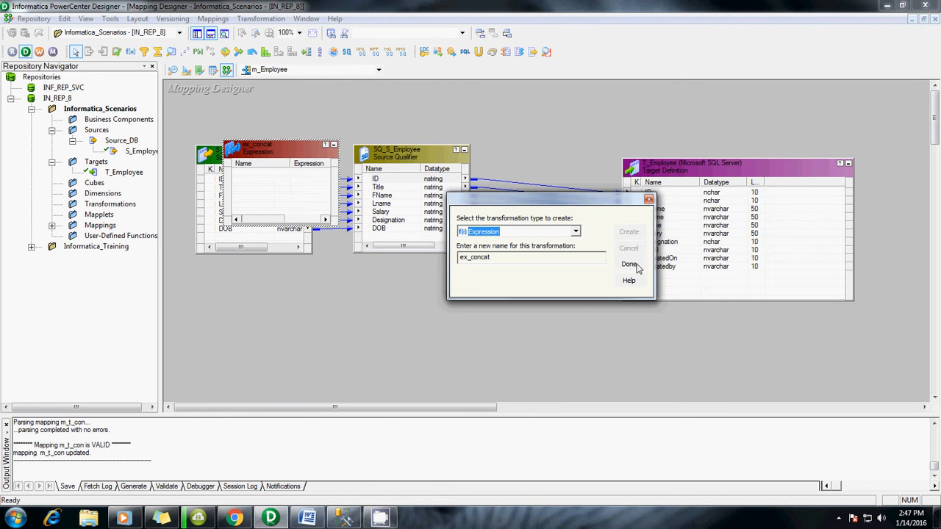
left_click(633, 265)
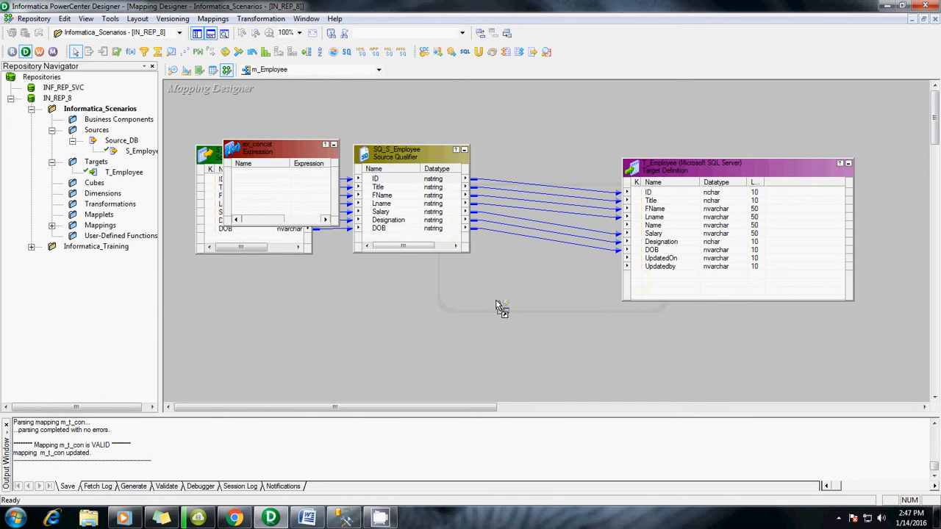
Step: Place ex_concat in the empty area below the source qualifier and target links and enlarge it
left_click_drag(290, 152, 529, 293)
left_click_drag(580, 367, 637, 391)
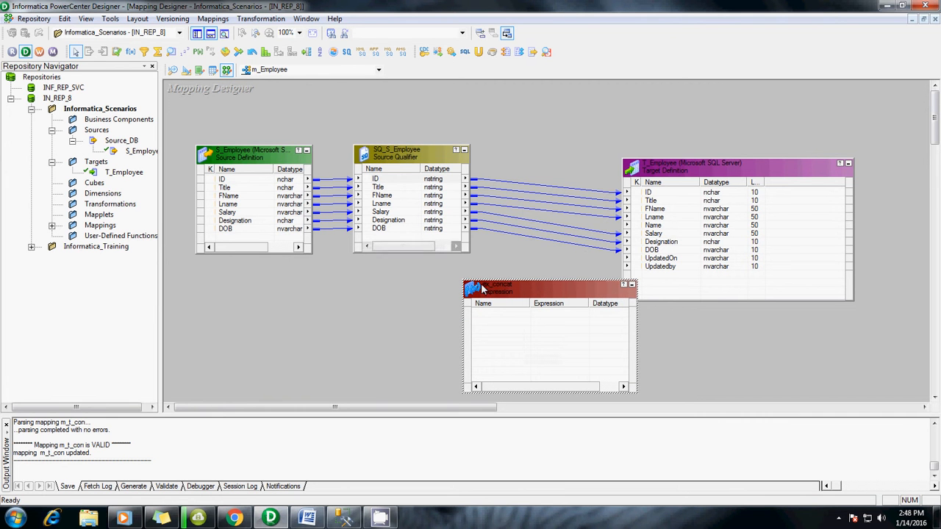
left_click_drag(478, 288, 443, 279)
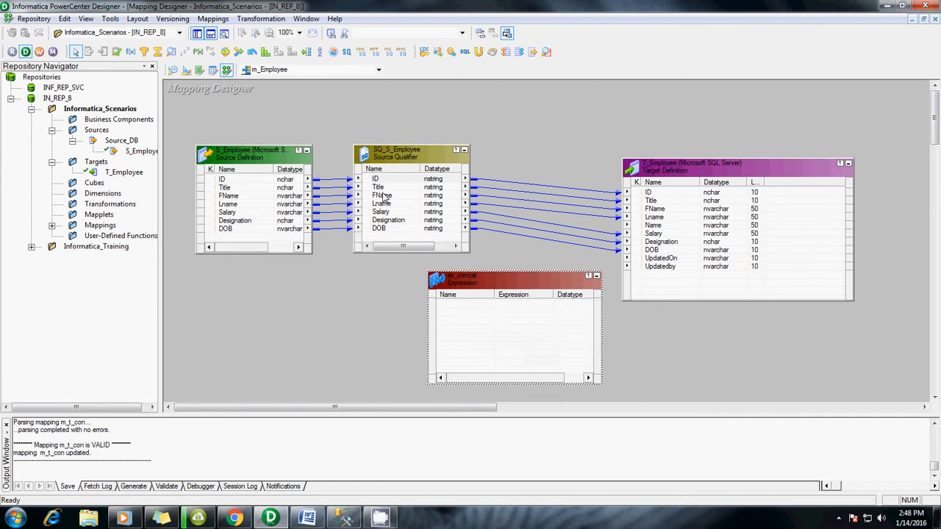
Step: Copy the FName and Lname ports from SQ_S_Employee into ex_concat
left_click(382, 196)
left_click(381, 206, "ctrl")
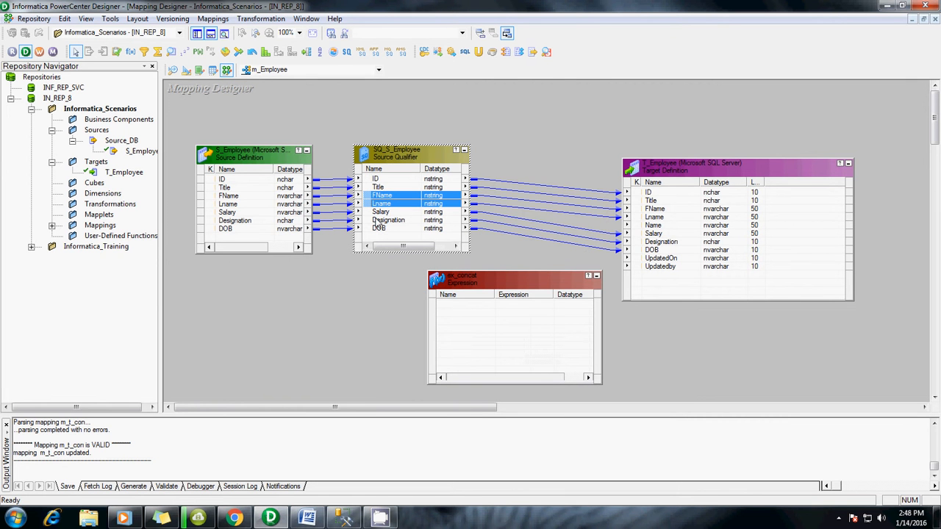
left_click_drag(382, 197, 456, 308)
left_click(476, 327)
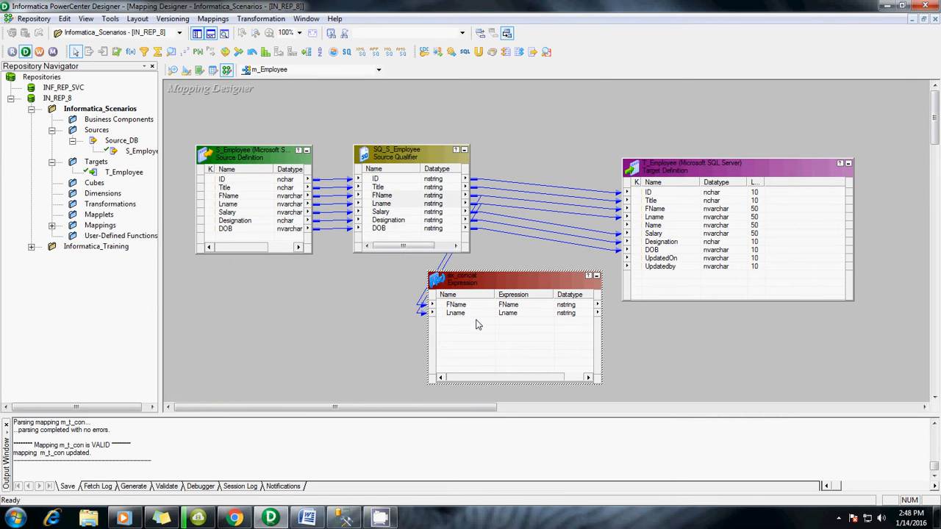
double_click(478, 324)
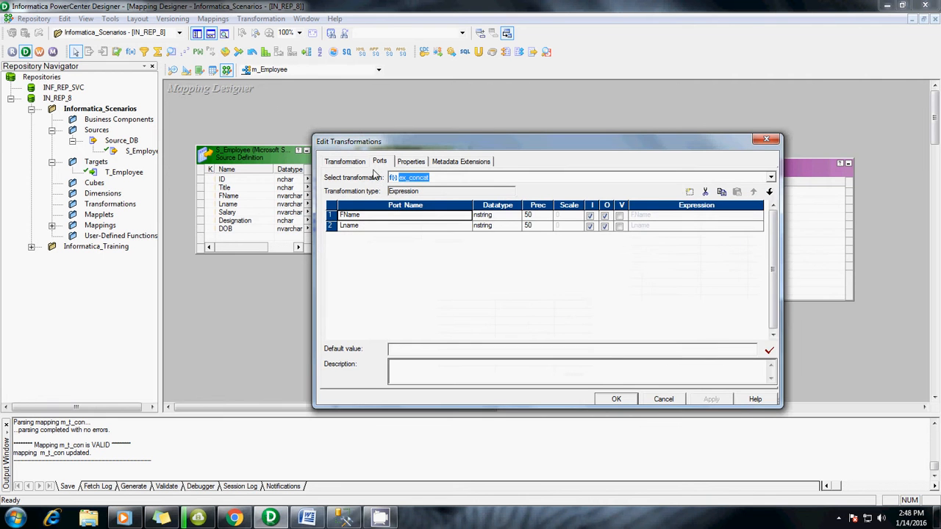
left_click(345, 163)
left_click(379, 162)
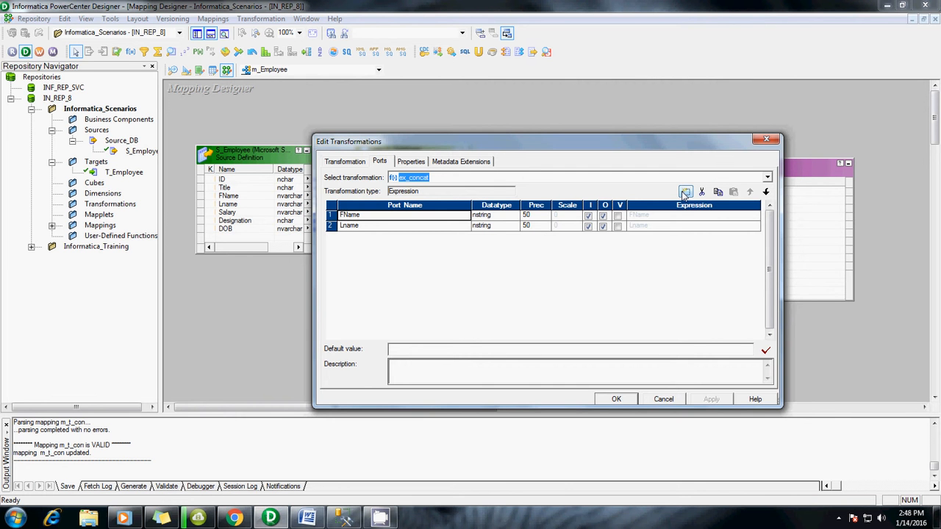
left_click_drag(494, 146, 722, 211)
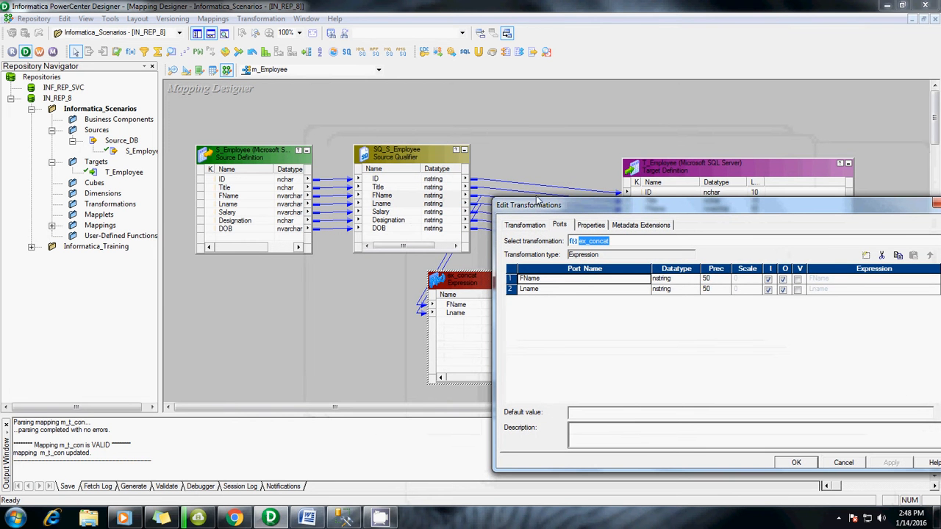
left_click_drag(645, 201, 492, 164)
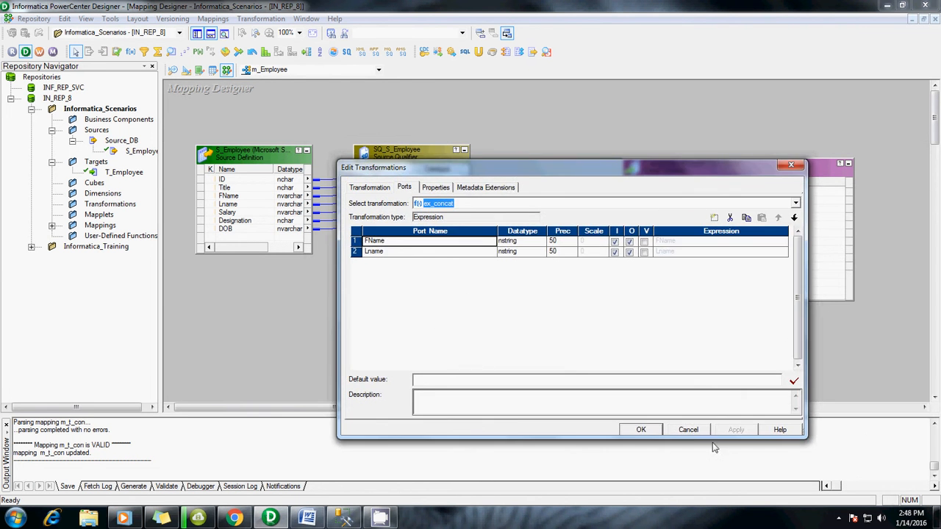
left_click(689, 430)
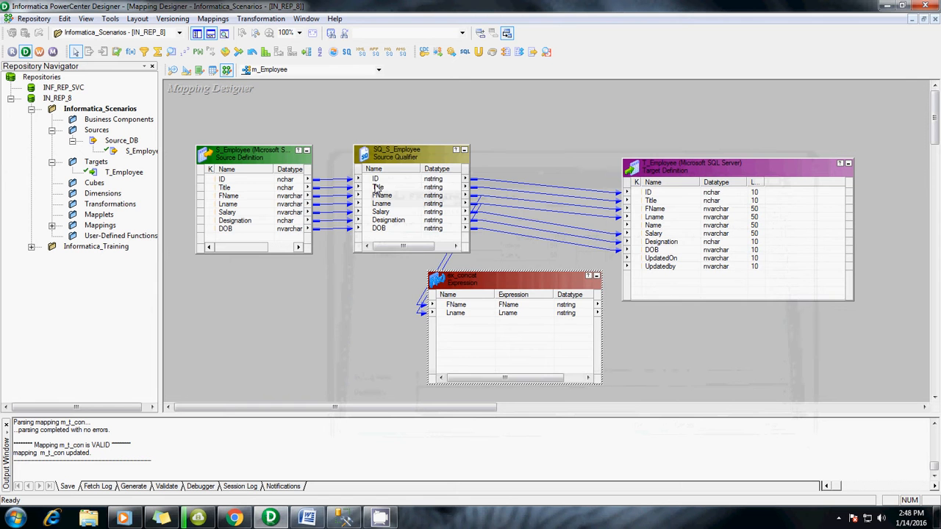
Step: Copy the Title port from SQ_S_Employee into ex_concat and add a new port named FullName to the transformation
left_click_drag(378, 187, 471, 338)
double_click(476, 335)
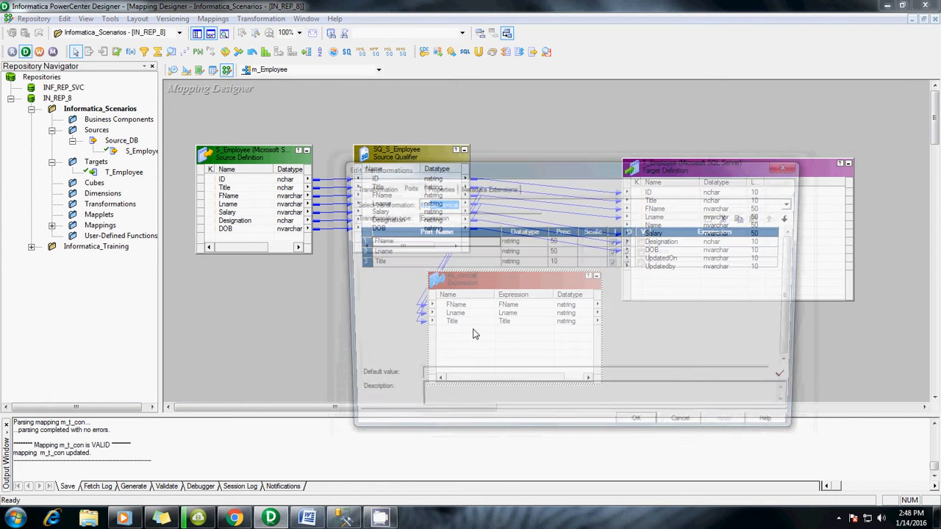
left_click(380, 262)
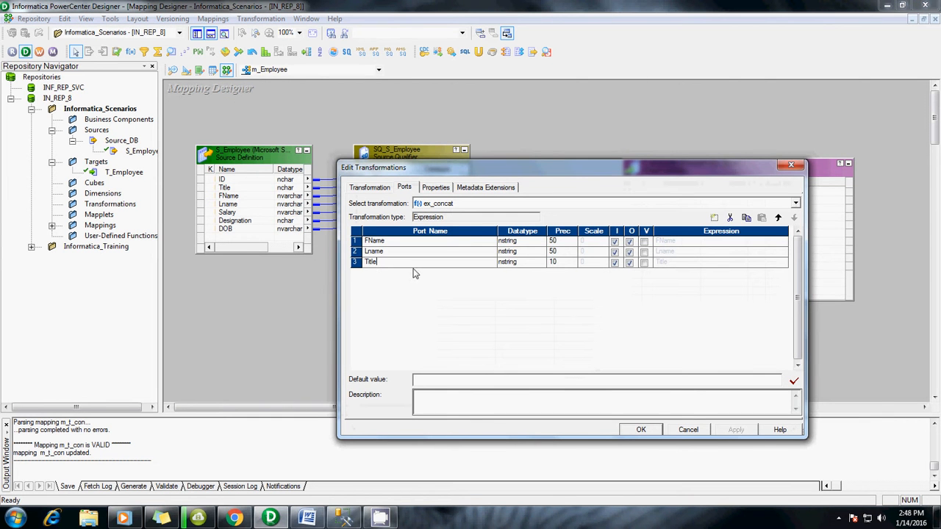
left_click(714, 218)
left_click(384, 273)
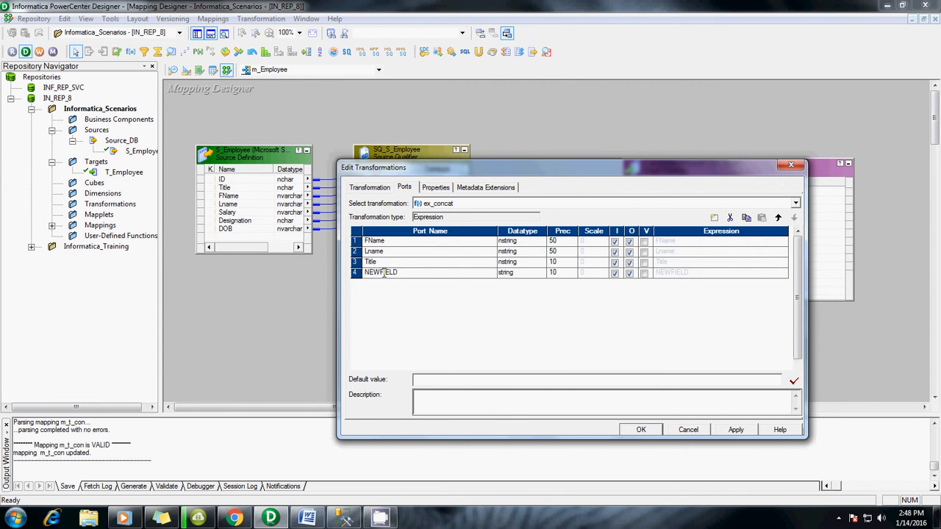
double_click(384, 273)
key("BackSpace")
Step: Set the FullName port to datatype nstring with precision 100 and make it output-only
left_click(533, 277)
left_click(541, 274)
scroll(524, 316, "up", 2)
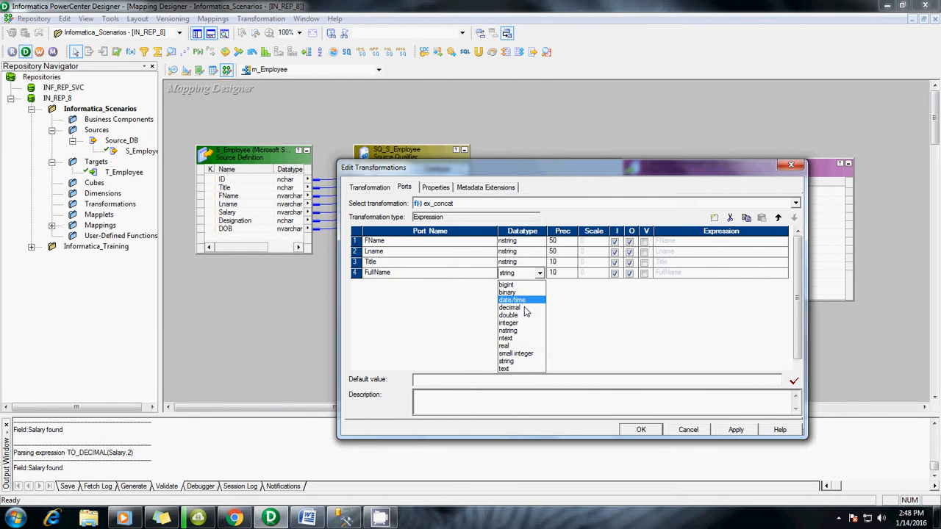
left_click(515, 334)
left_click(555, 272)
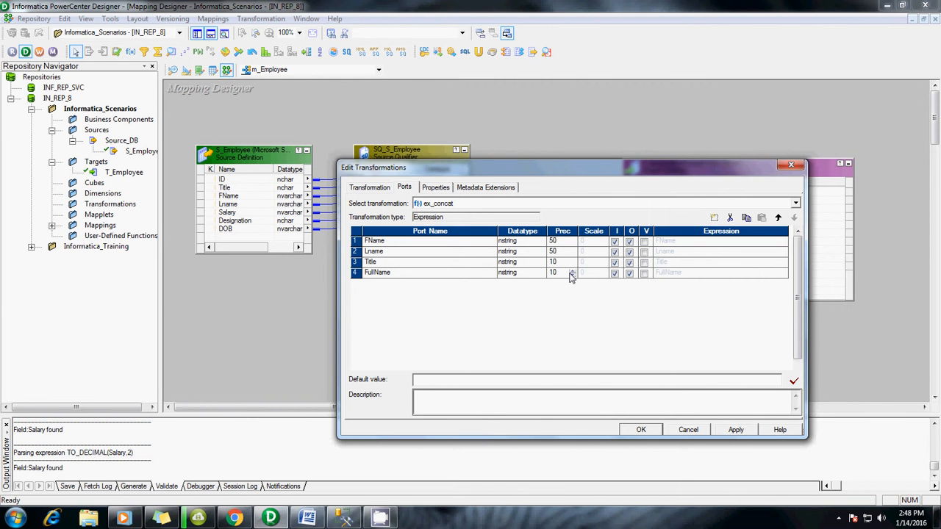
left_click(615, 273)
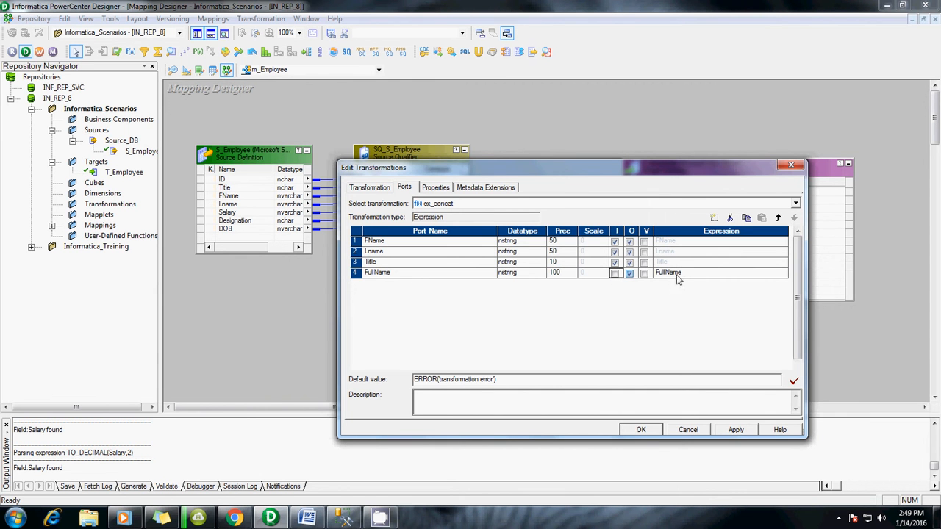
Step: Open the FullName port's expression for editing and replace its default formula with the CONCAT character function
left_click(710, 273)
left_click(783, 273)
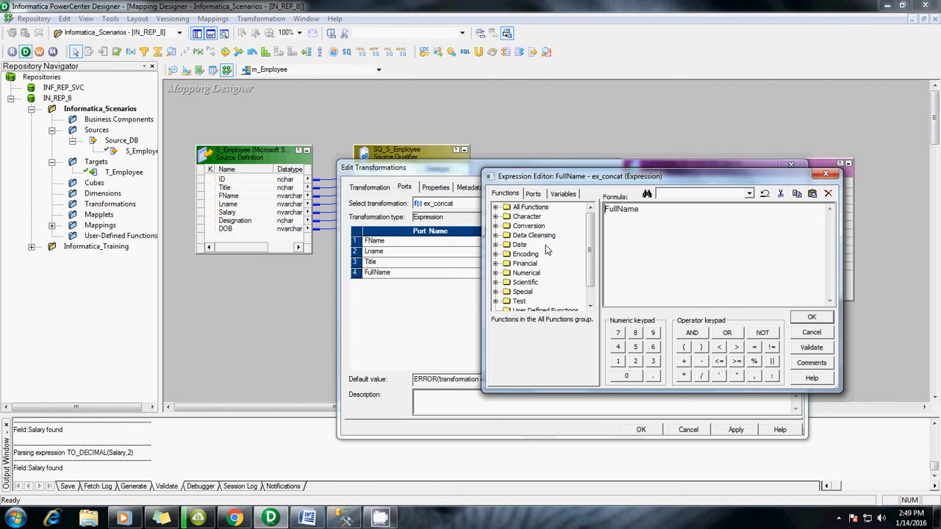
left_click(495, 216)
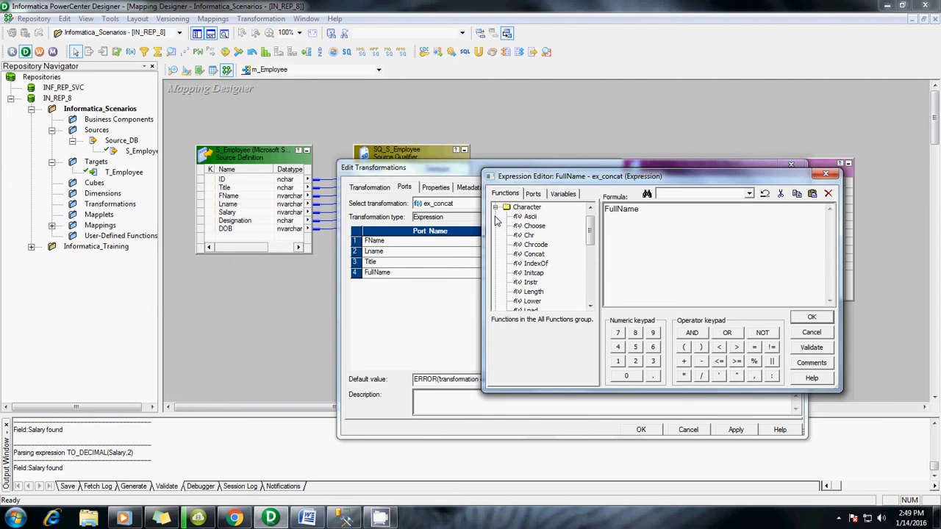
left_click(534, 255)
left_click_drag(649, 211, 606, 214)
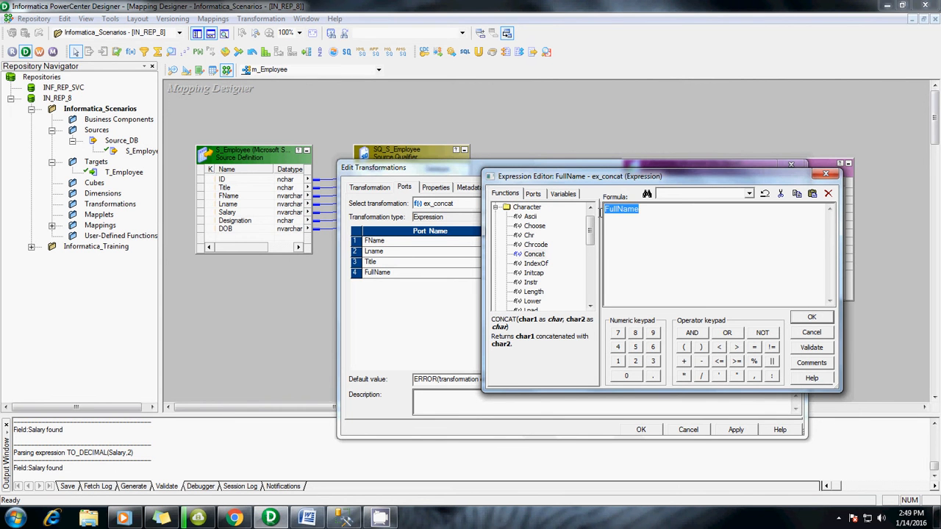
double_click(531, 254)
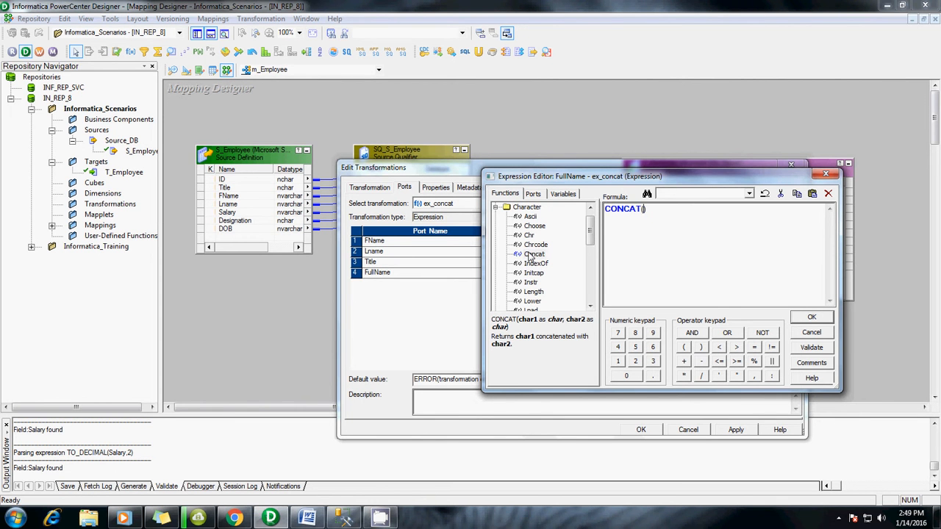
Step: Insert the ports Title, FName and Lname as comma-separated arguments of CONCAT and validate the formula
left_click(541, 197)
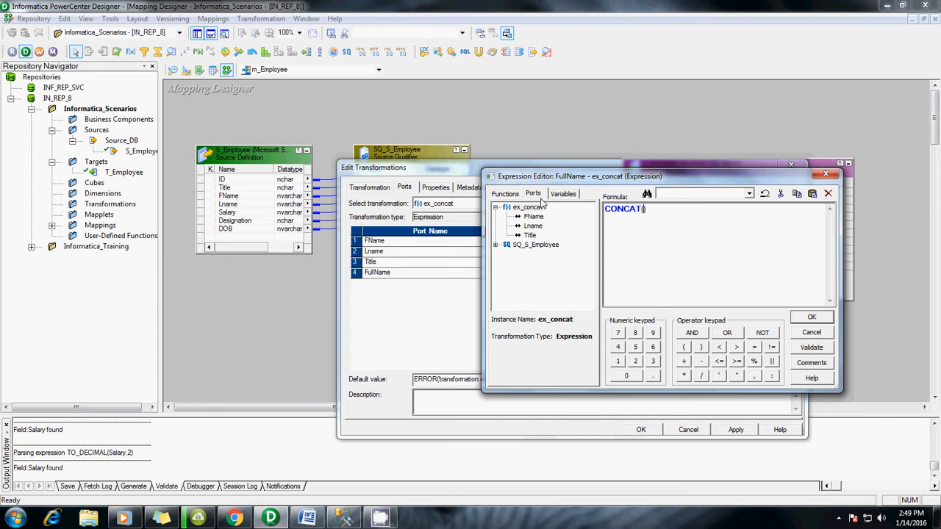
double_click(530, 236)
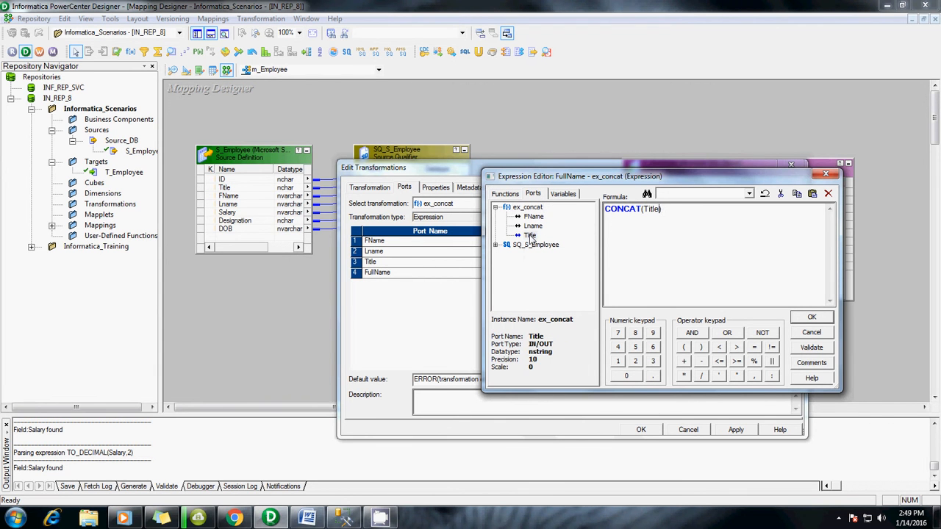
type(",")
left_click(534, 219)
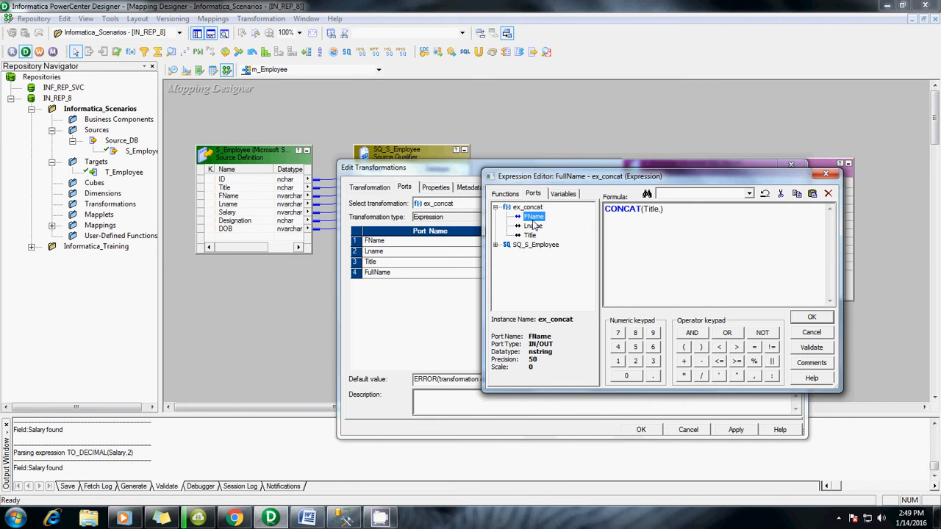
double_click(535, 218)
type(",")
double_click(531, 226)
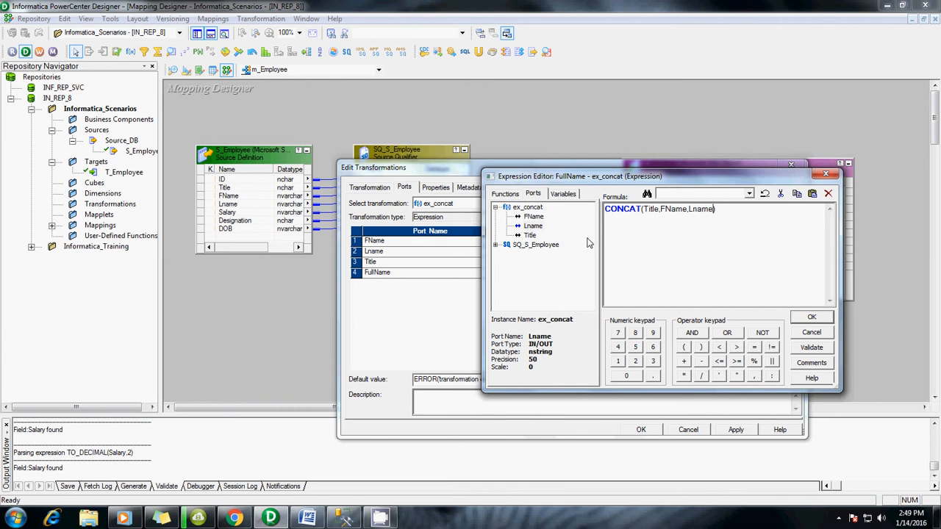
left_click(810, 348)
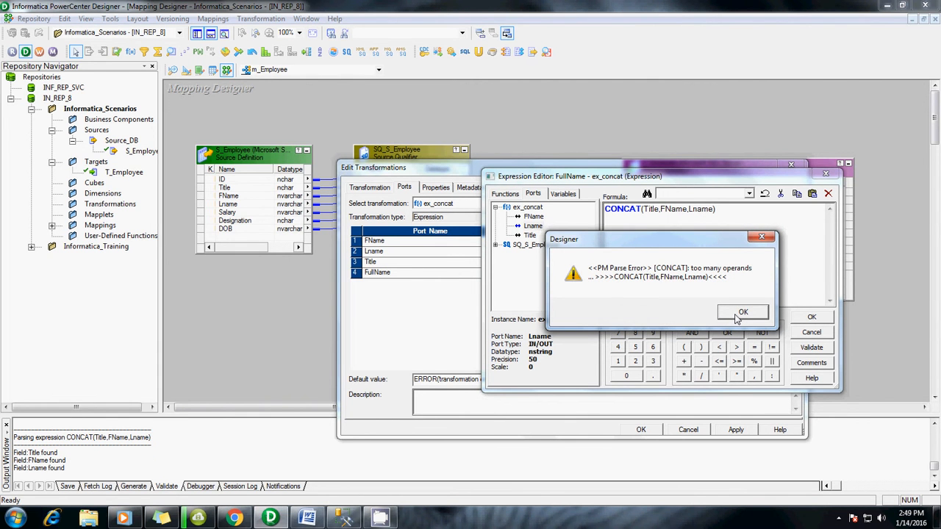
left_click(741, 314)
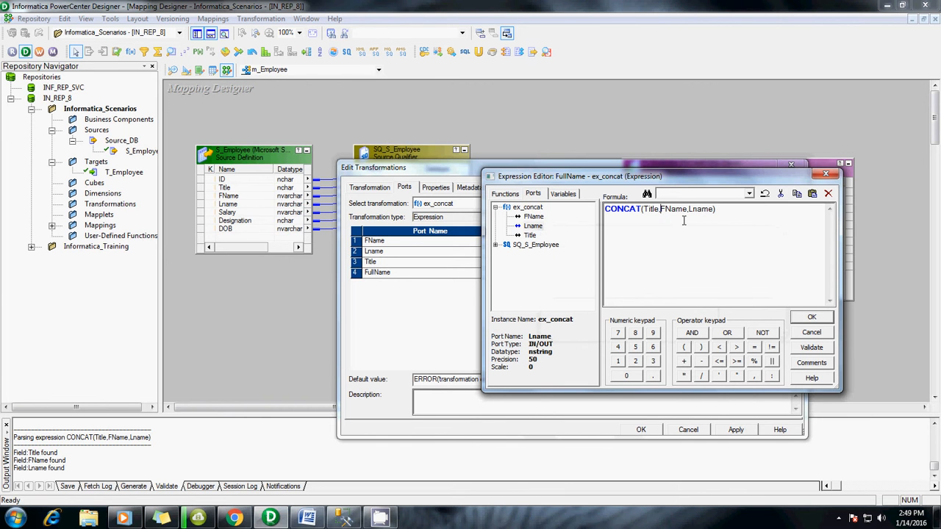
Step: Try retyping the comma separators in CONCAT(Title,FName,Lname) and validate the formula again
key("BackSpace")
type(",")
key("Delete")
type(",")
left_click(810, 348)
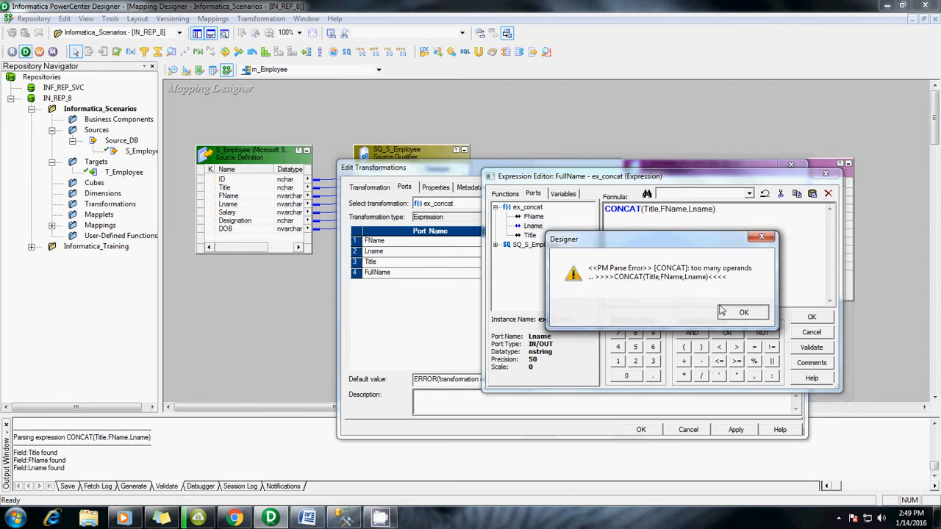
left_click(743, 311)
left_click(810, 347)
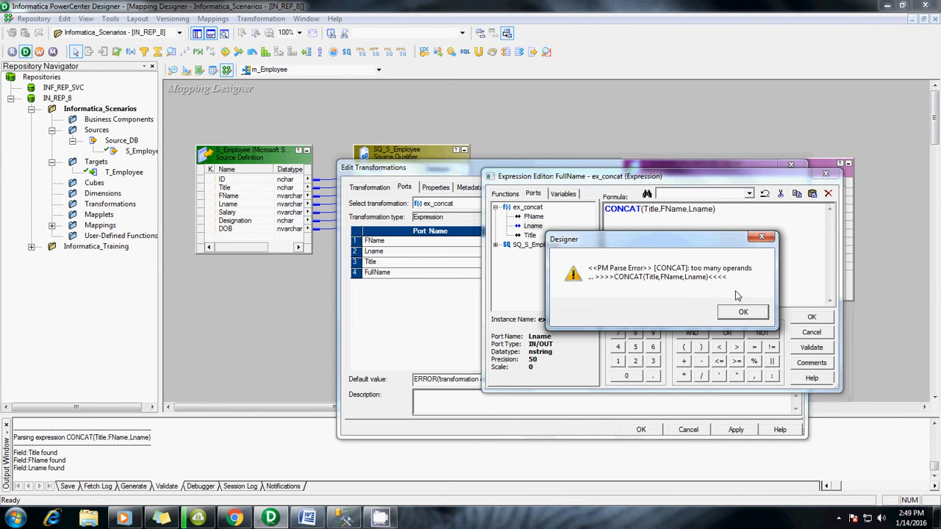
left_click(739, 313)
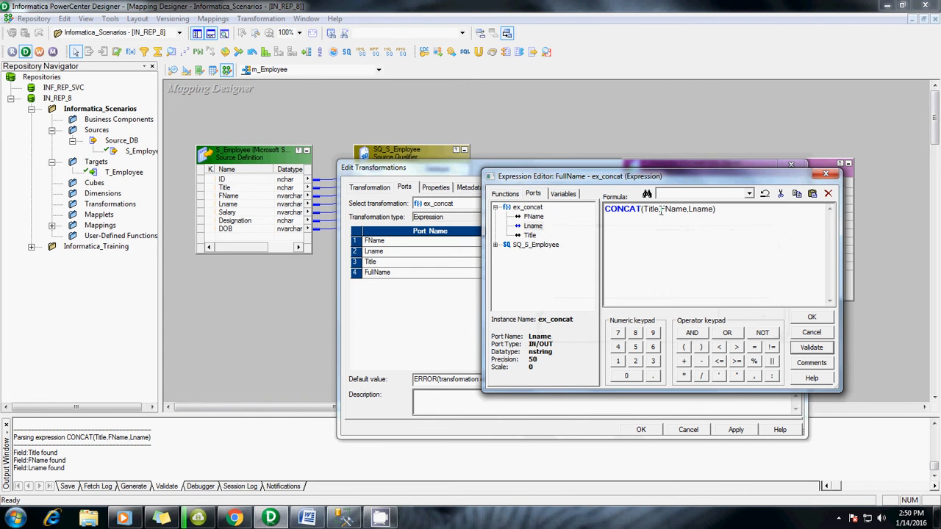
Step: Remove the Lname argument so the formula reads CONCAT(Title,FName), and validate it
left_click_drag(688, 210, 710, 210)
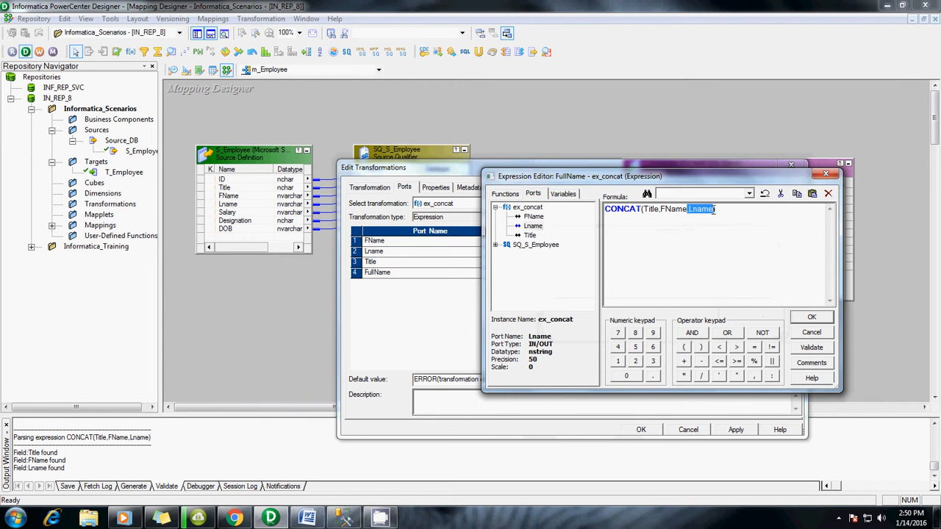
key("BackSpace")
left_click(808, 348)
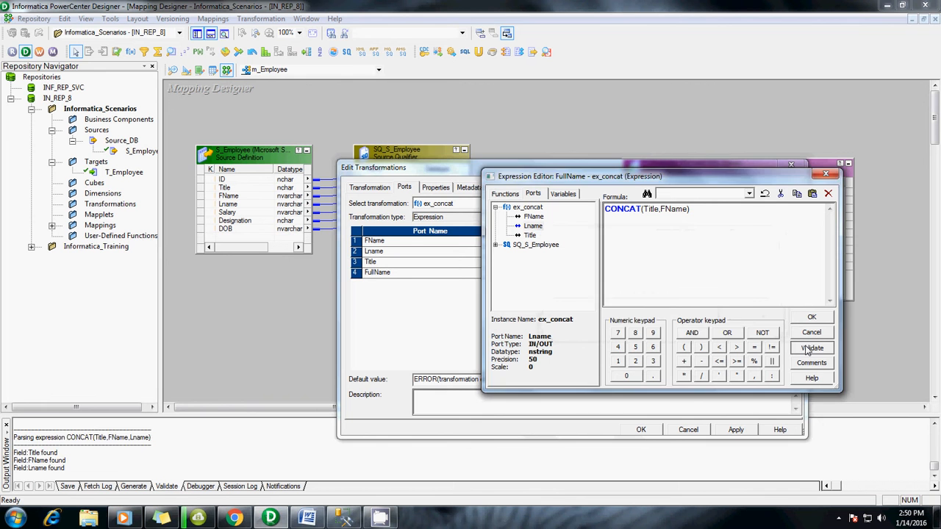
left_click(706, 311)
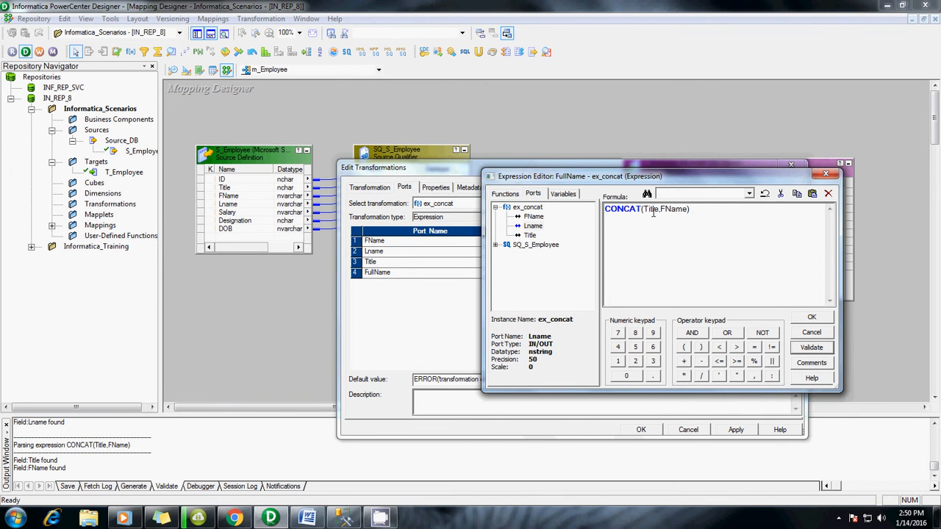
Step: Nest CONCAT(Title,FName) inside an outer CONCAT that takes the Lname port as its second argument
double_click(653, 213)
double_click(668, 210)
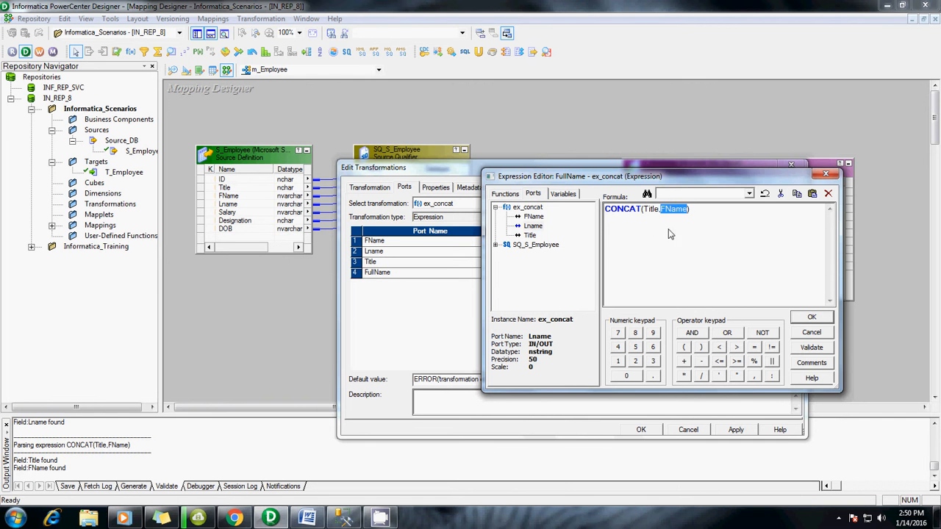
left_click(667, 233)
left_click(502, 193)
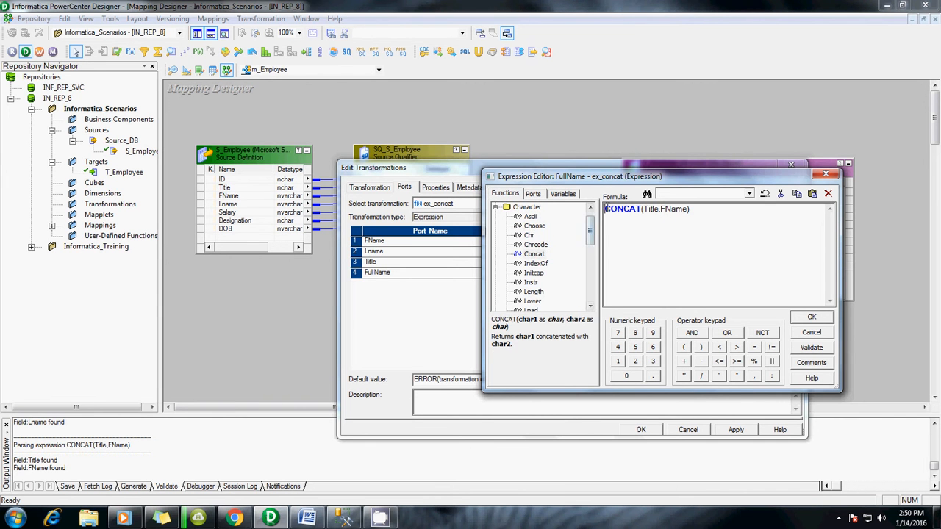
left_click(534, 254)
double_click(535, 254)
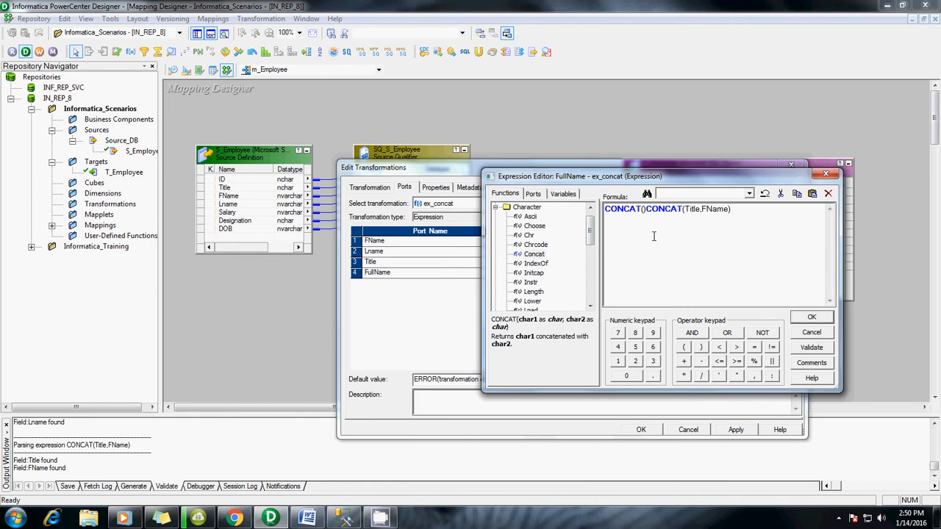
key("Delete")
left_click(533, 194)
double_click(529, 227)
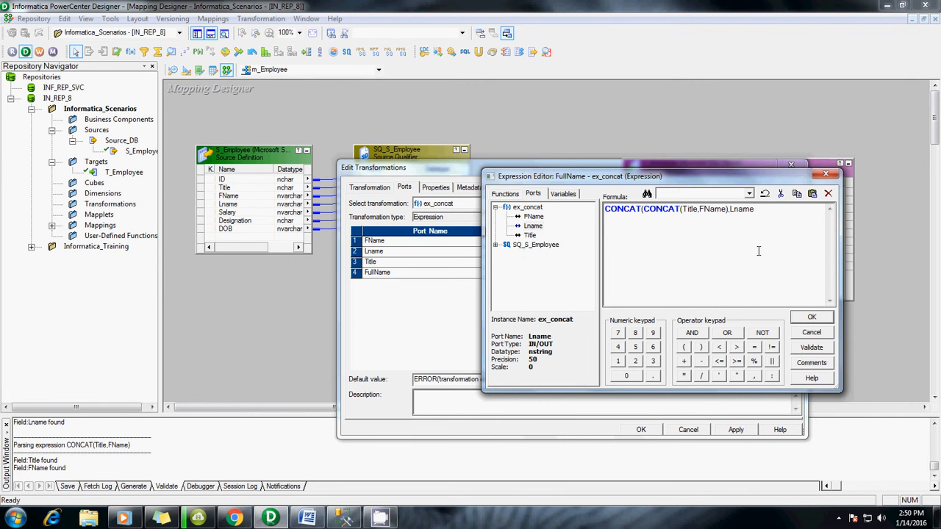
Step: Validate the formula CONCAT(CONCAT(Title,FName),Lname) and accept it for the FullName port
left_click(812, 347)
left_click(708, 312)
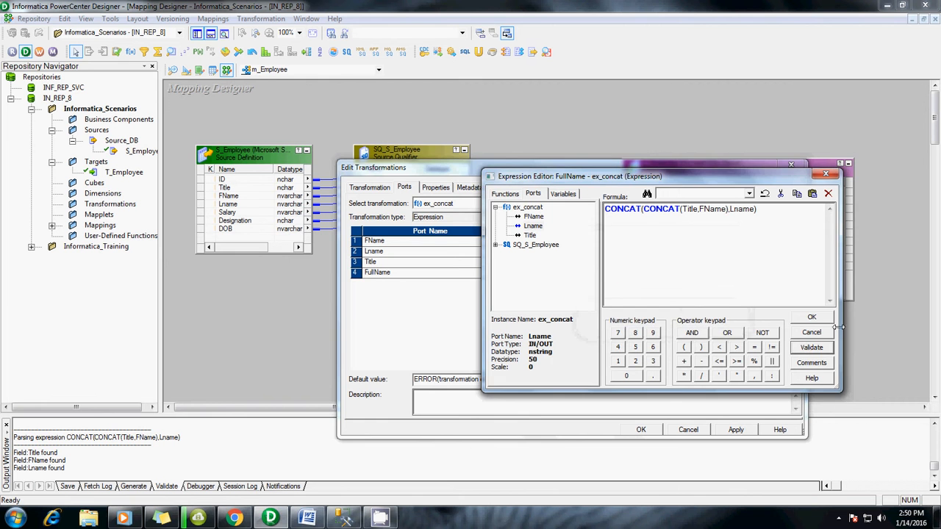
left_click(813, 316)
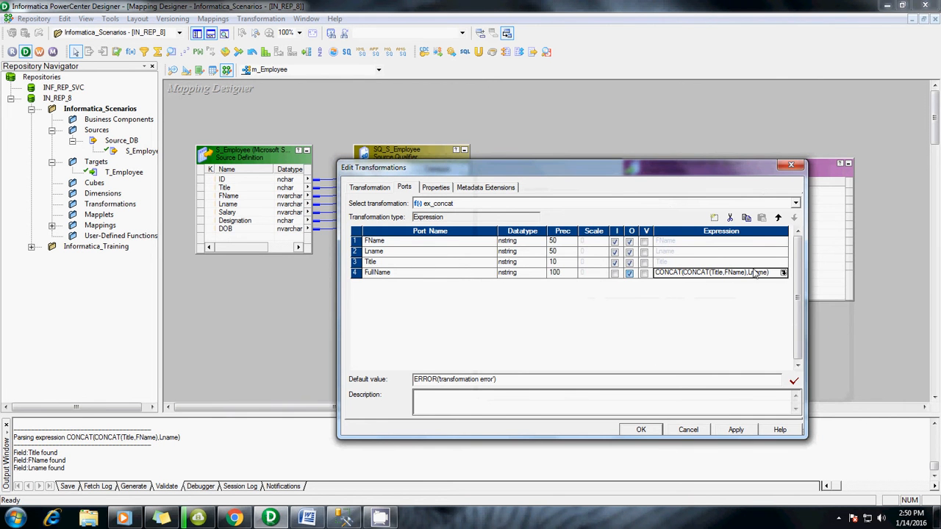
Step: Move the transformation dialog clear of the T_Employee target and add a port named UpdatedON below FullName
left_click_drag(665, 175, 646, 294)
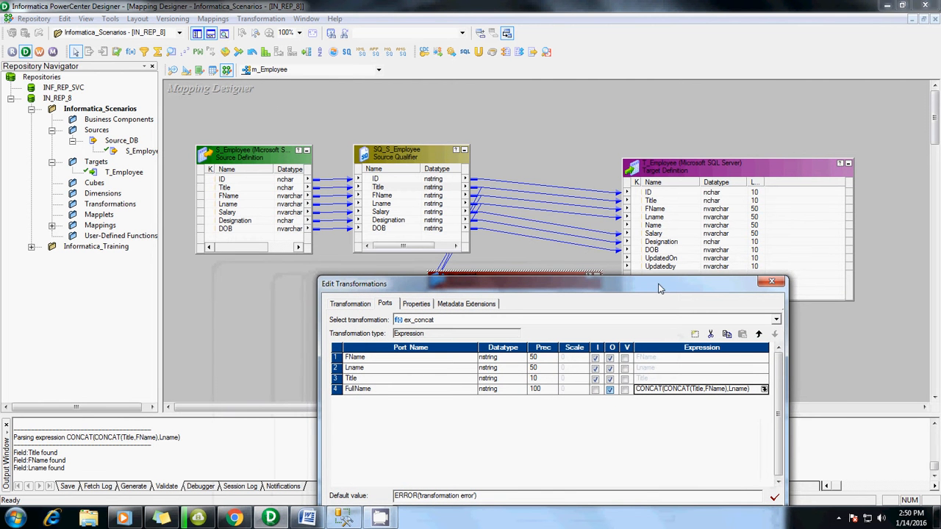
left_click_drag(659, 288, 486, 107)
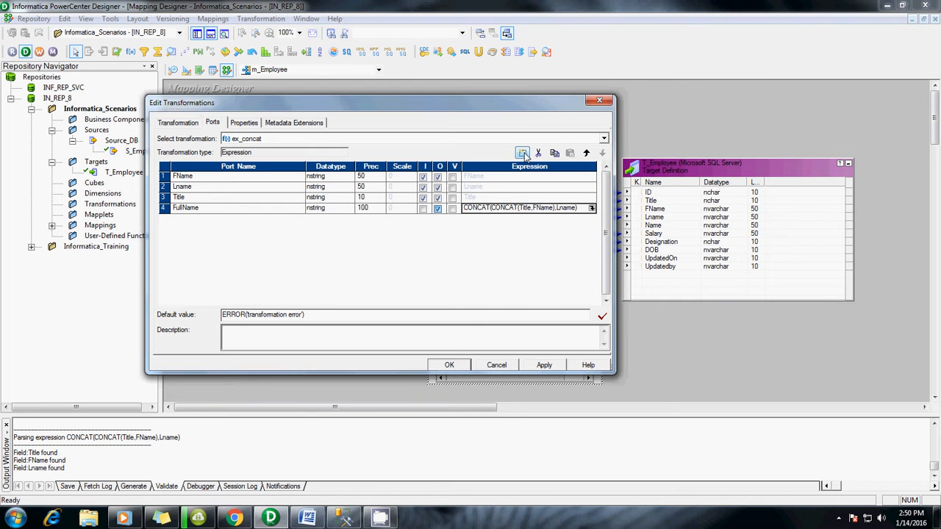
left_click(232, 208)
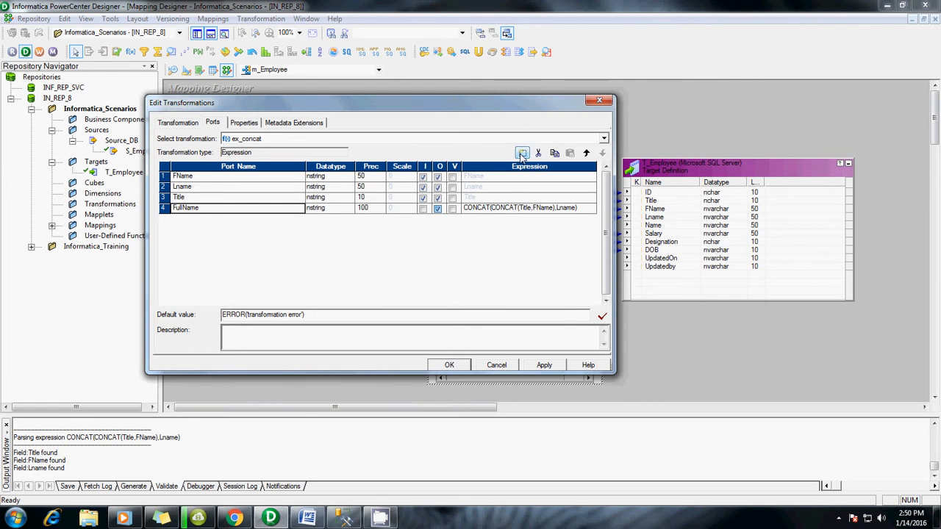
left_click(522, 153)
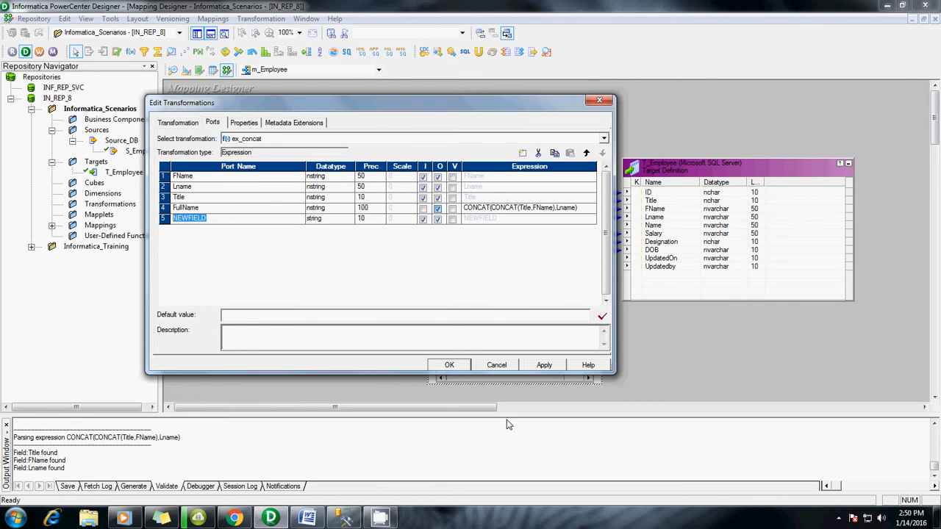
type("UpdatedON")
Step: Set the datatype in the FullName row to date/time and make the UpdatedON port output-only
left_click(348, 212)
left_click(334, 236)
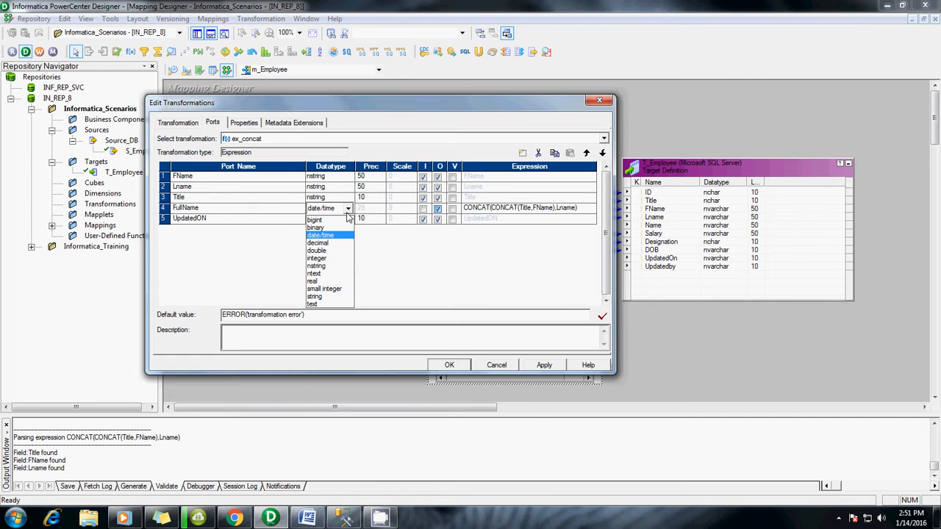
left_click(331, 236)
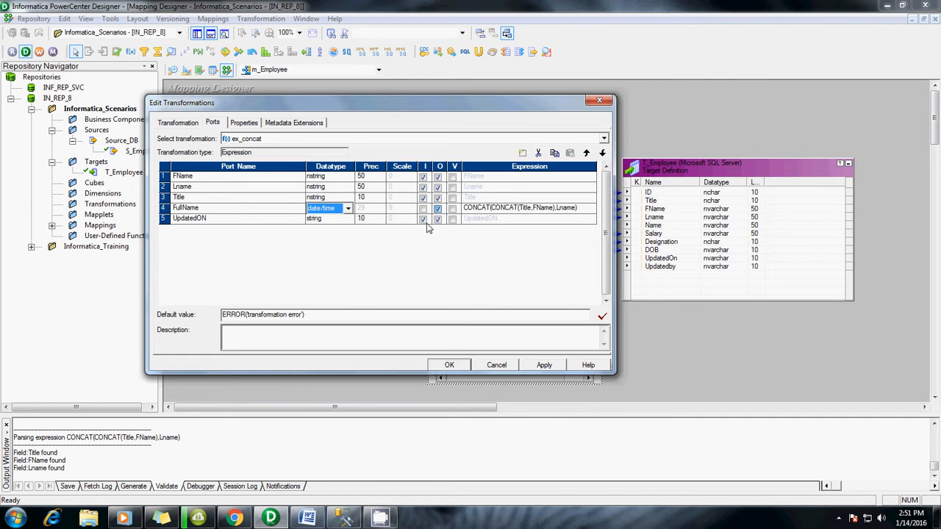
left_click(423, 219)
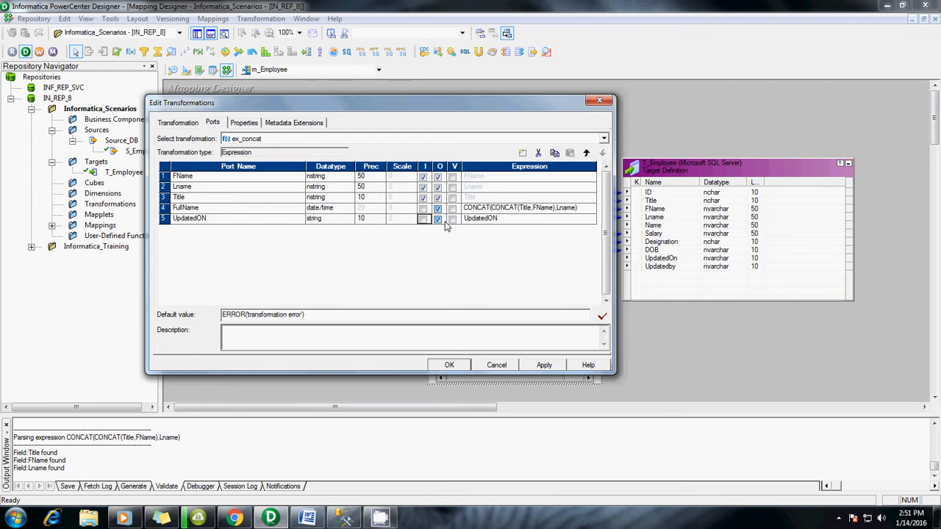
Step: Open the UpdatedON port's expression for editing and look through the Date, Data Cleansing and Variables function groups
left_click(483, 220)
left_click(592, 218)
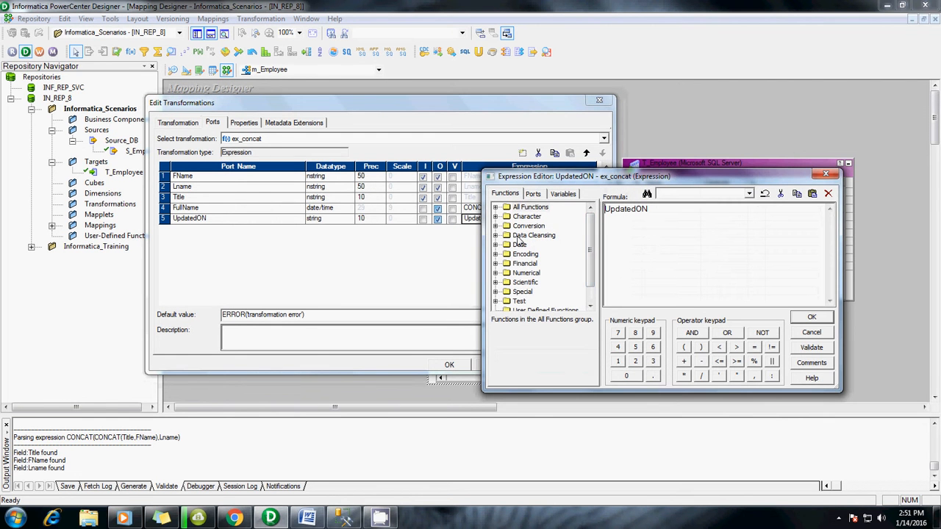
double_click(520, 245)
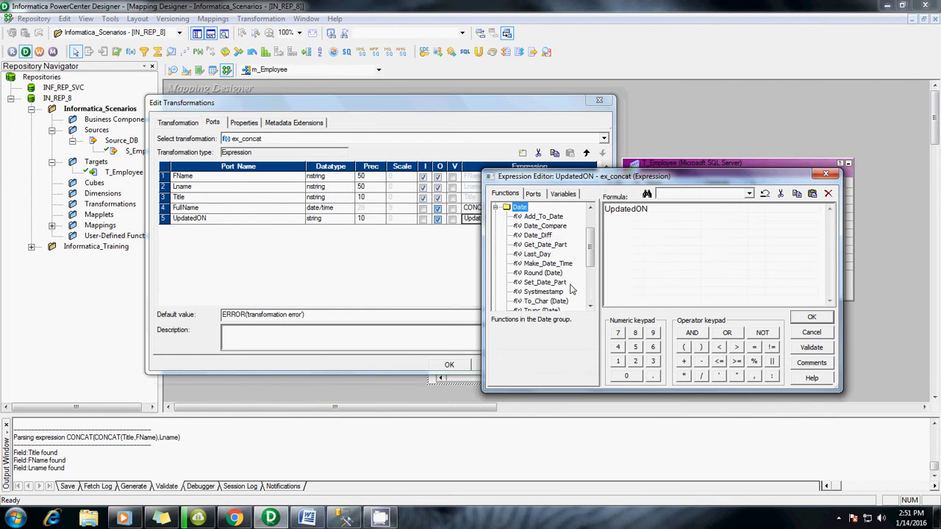
scroll(570, 289, "down", 4)
scroll(570, 283, "up", 5)
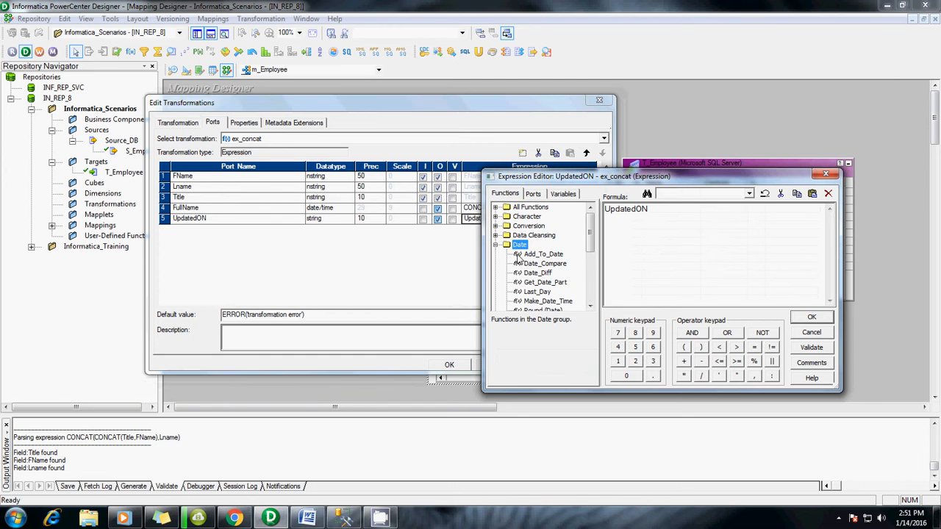
left_click(496, 245)
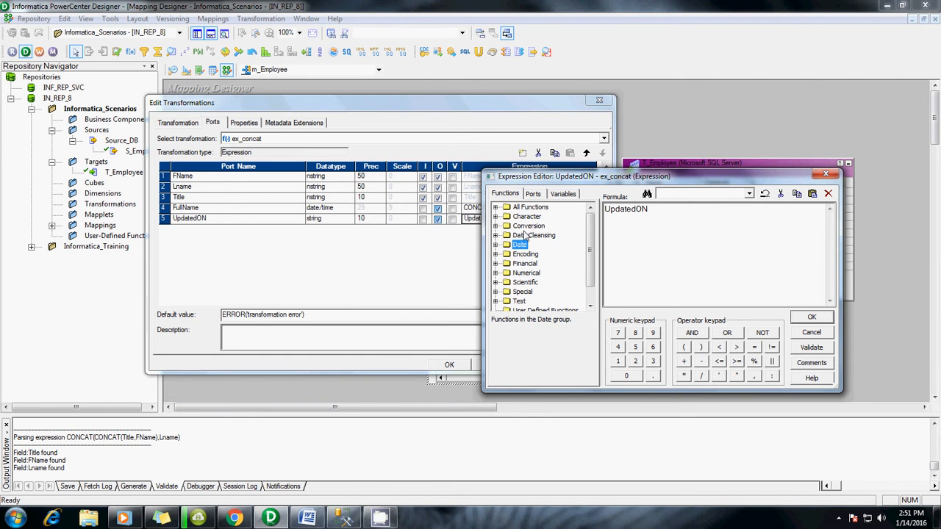
double_click(523, 236)
scroll(555, 265, "down", 5)
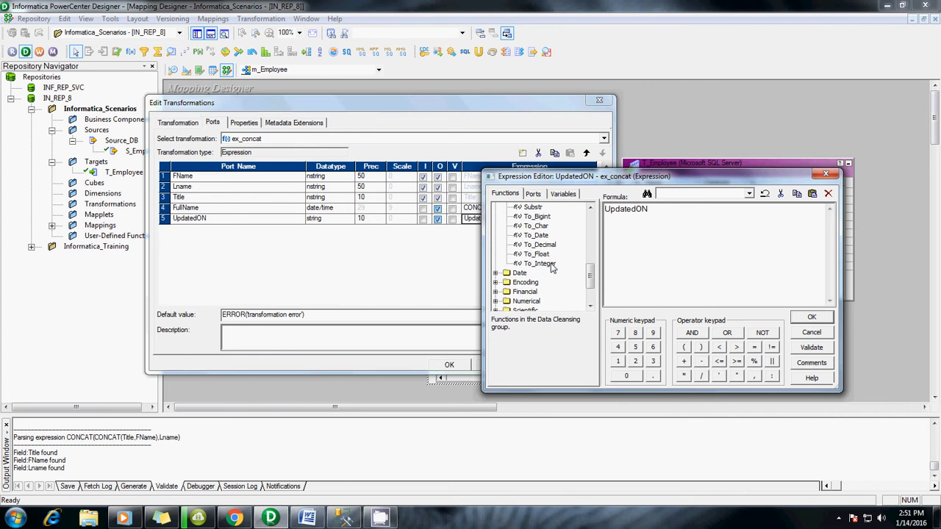
scroll(557, 267, "up", 5)
left_click(495, 236)
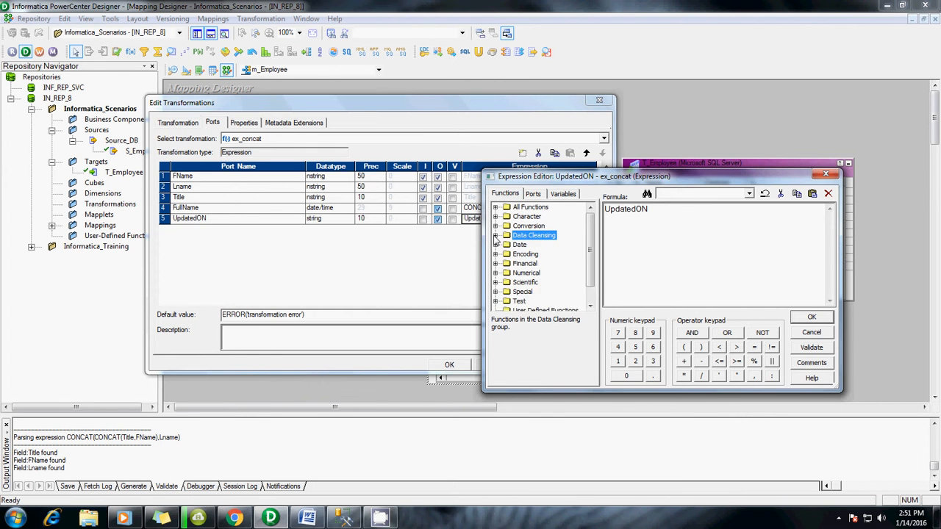
scroll(534, 255, "down", 1)
left_click(496, 301)
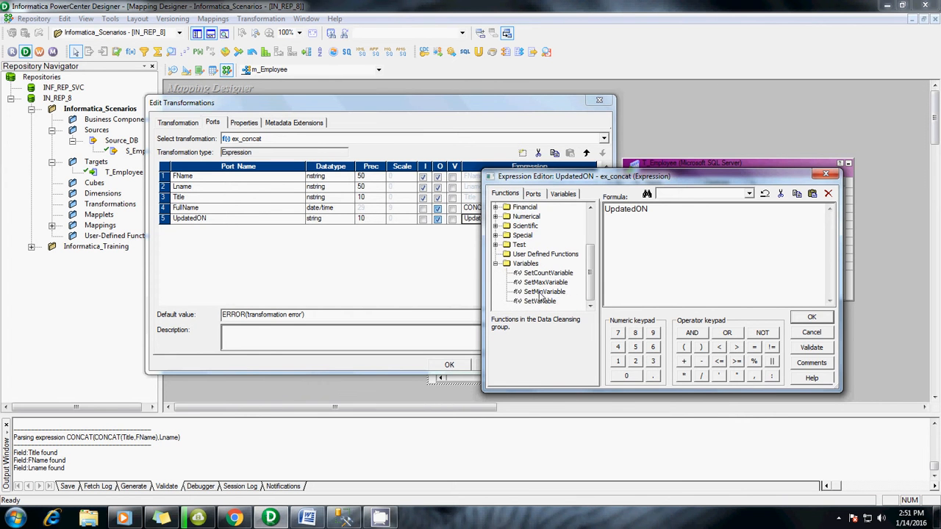
left_click(496, 264)
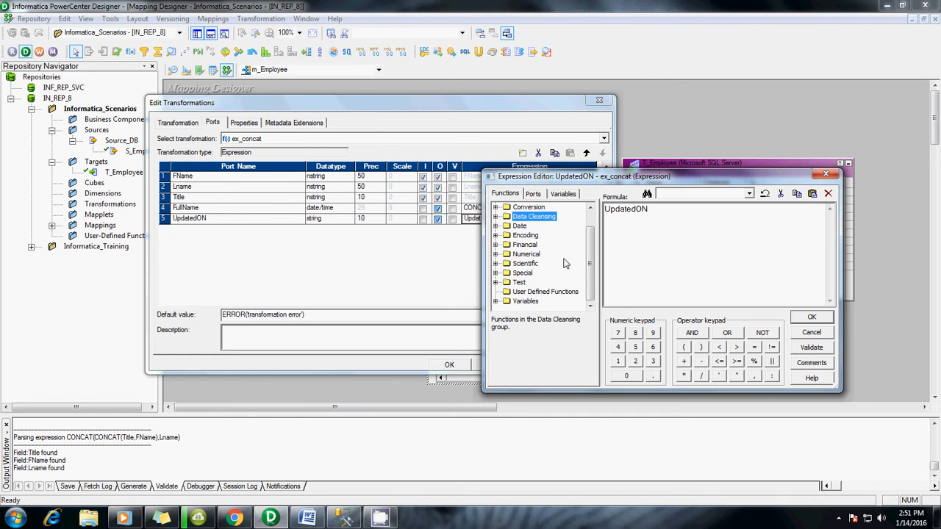
Step: Check the ports of ex_concat and SQ_S_Employee and the variable groups available to the UpdatedON expression
left_click(534, 194)
left_click(497, 247)
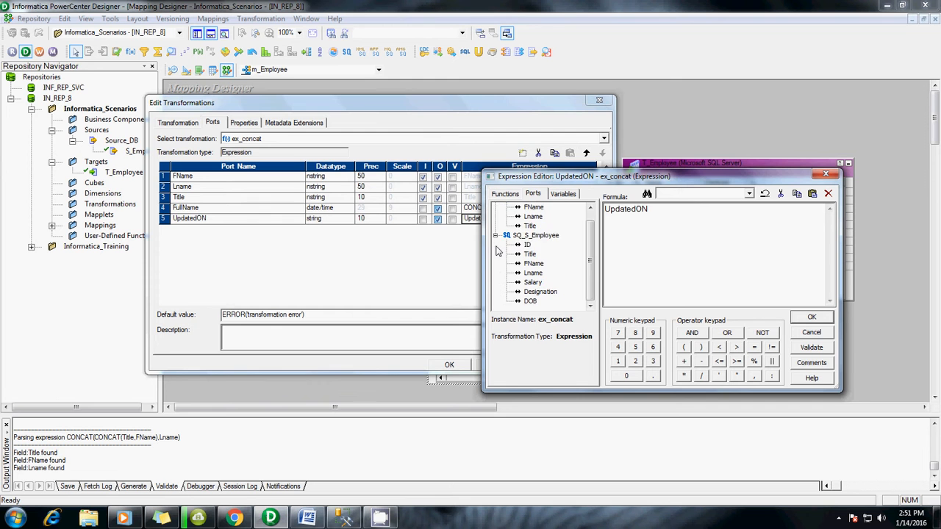
left_click(558, 195)
left_click(535, 196)
left_click(507, 195)
left_click(561, 194)
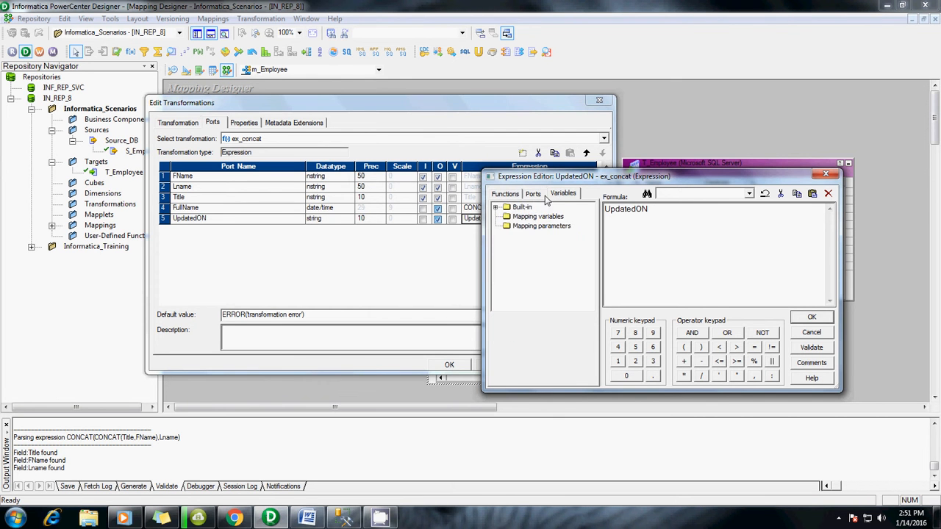
left_click(505, 194)
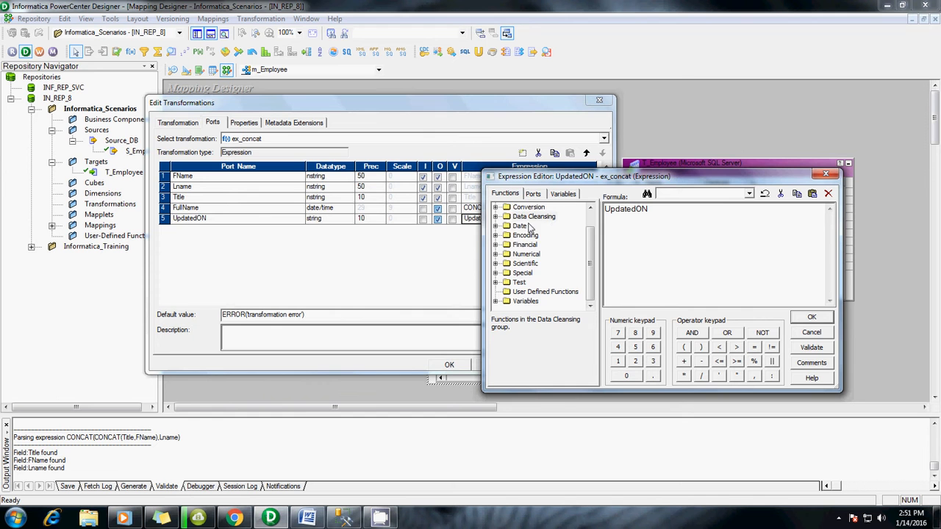
Step: Review the Date function group again for a current-date function usable in the UpdatedON expression
double_click(522, 226)
scroll(553, 249, "down", 1)
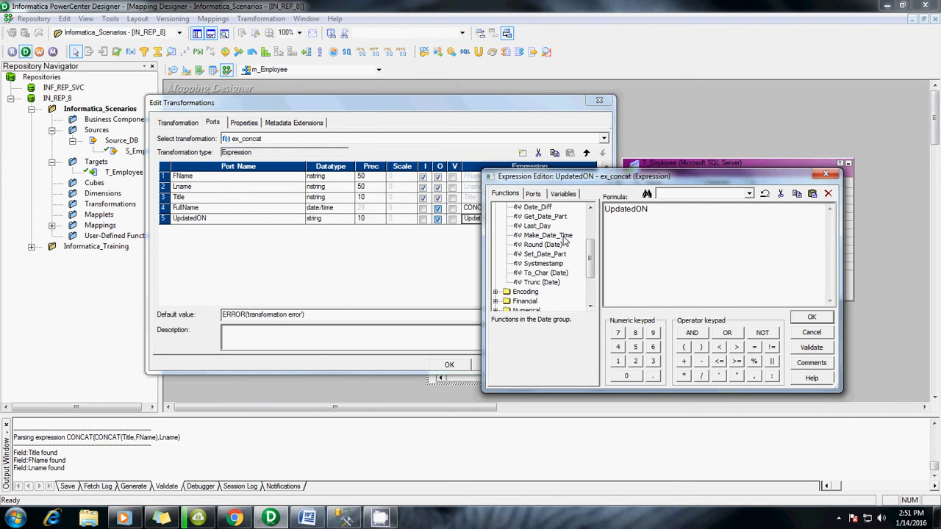
scroll(564, 240, "up", 2)
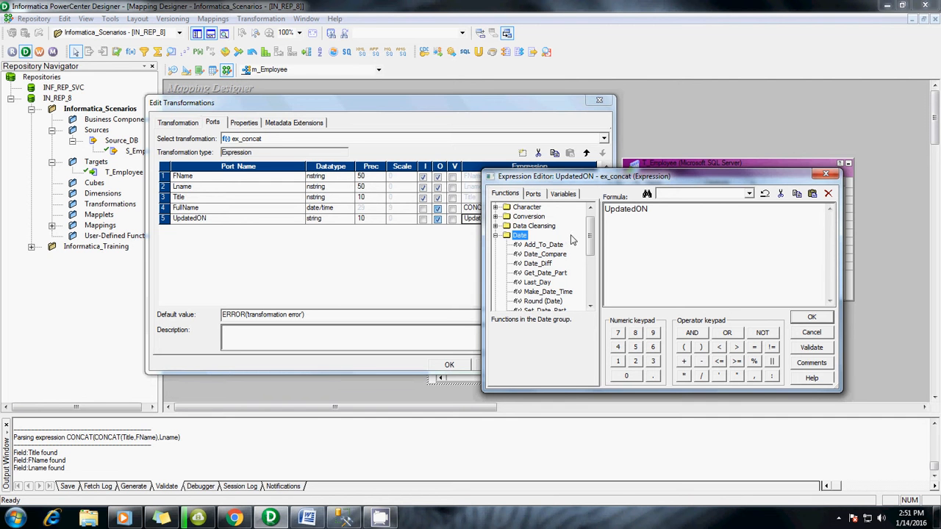
scroll(564, 243, "down", 1)
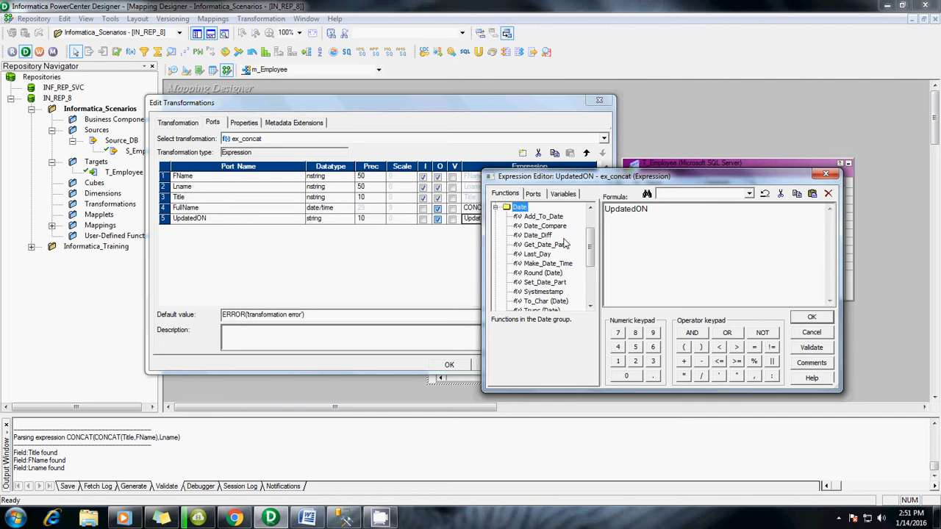
scroll(564, 243, "down", 2)
scroll(564, 243, "up", 3)
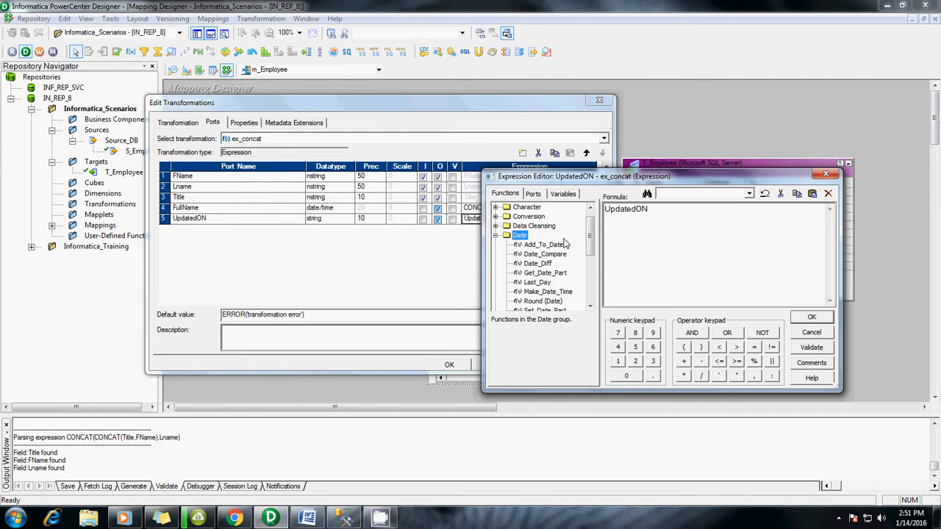
left_click(496, 235)
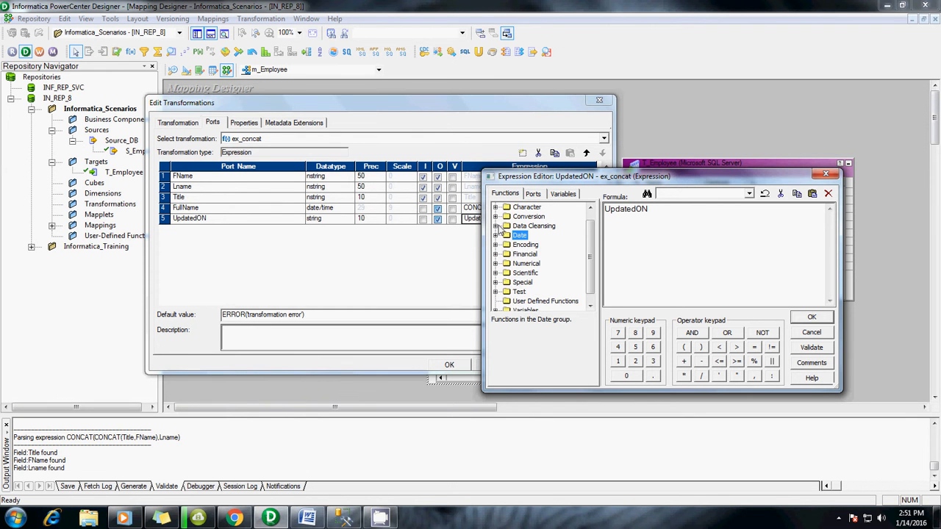
Step: Search the Character group and the complete function list, including the functions starting with S, for a system date function
left_click(497, 208)
scroll(544, 246, "down", 4)
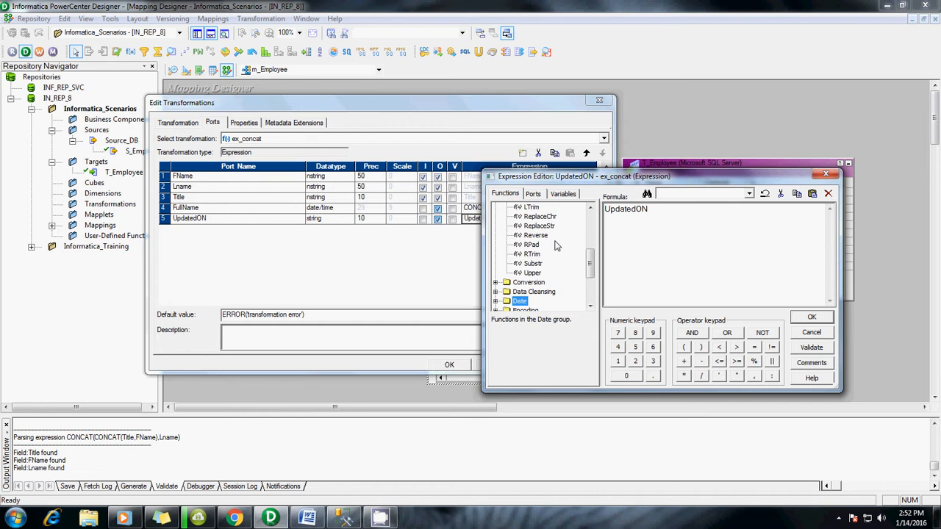
scroll(556, 246, "up", 5)
left_click(496, 217)
left_click(496, 207)
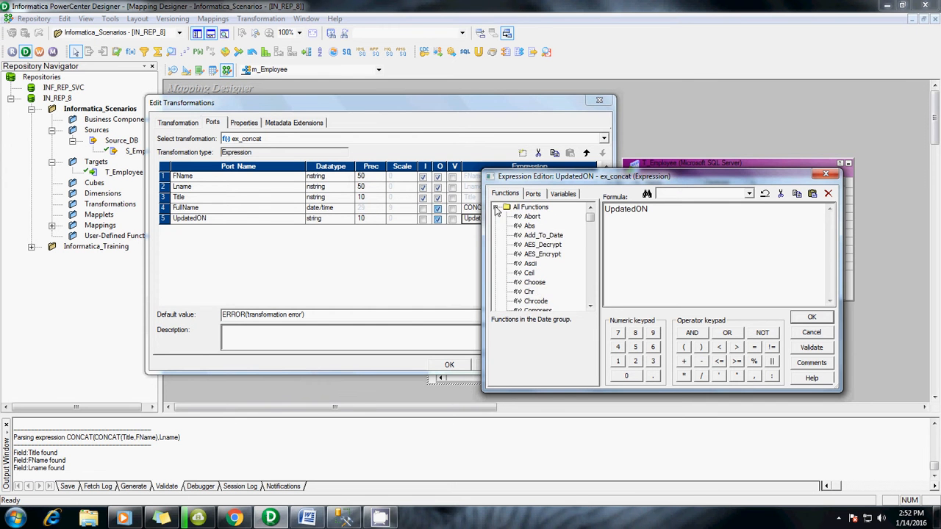
scroll(556, 243, "down", 12)
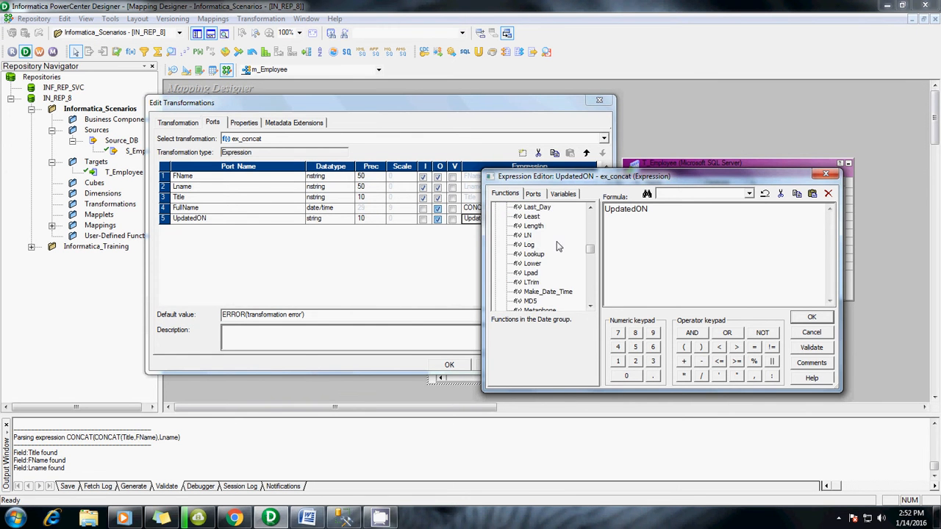
scroll(556, 242, "down", 1)
left_click(531, 256)
key("s")
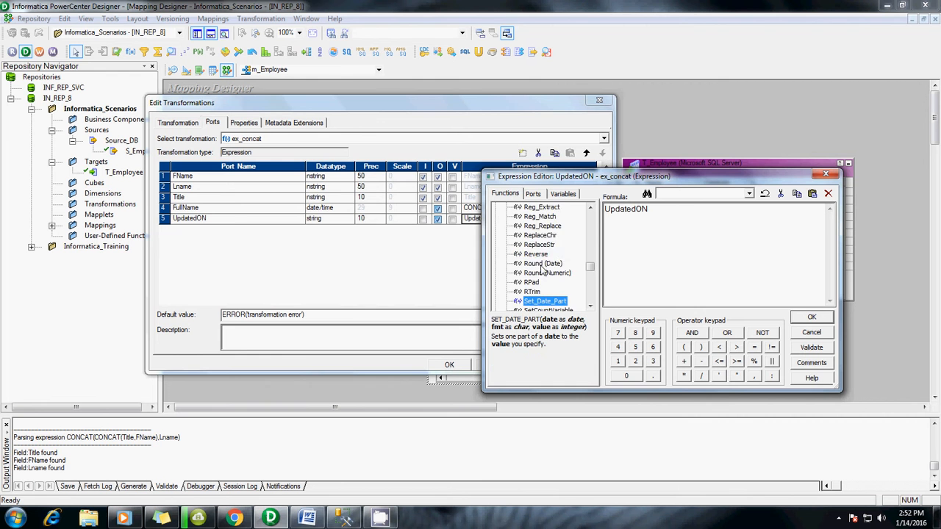
scroll(556, 274, "down", 6)
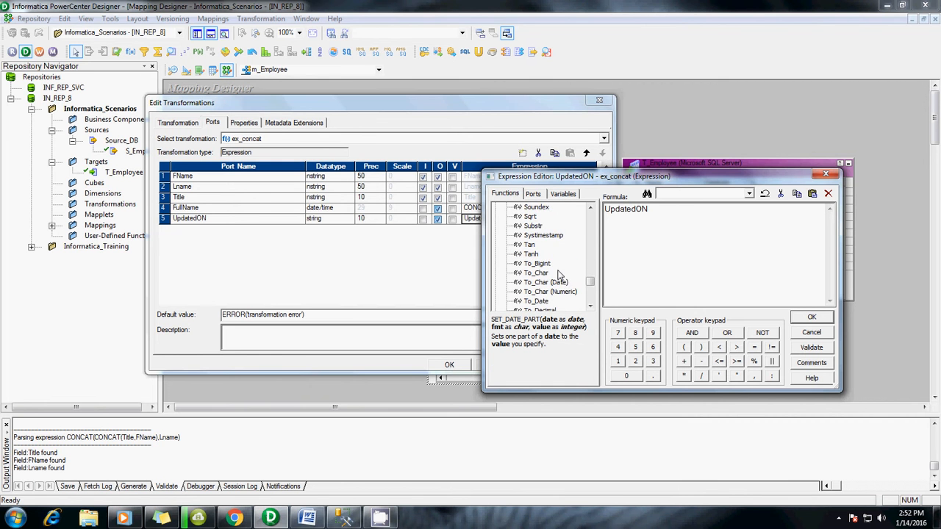
scroll(558, 274, "up", 1)
scroll(558, 274, "down", 6)
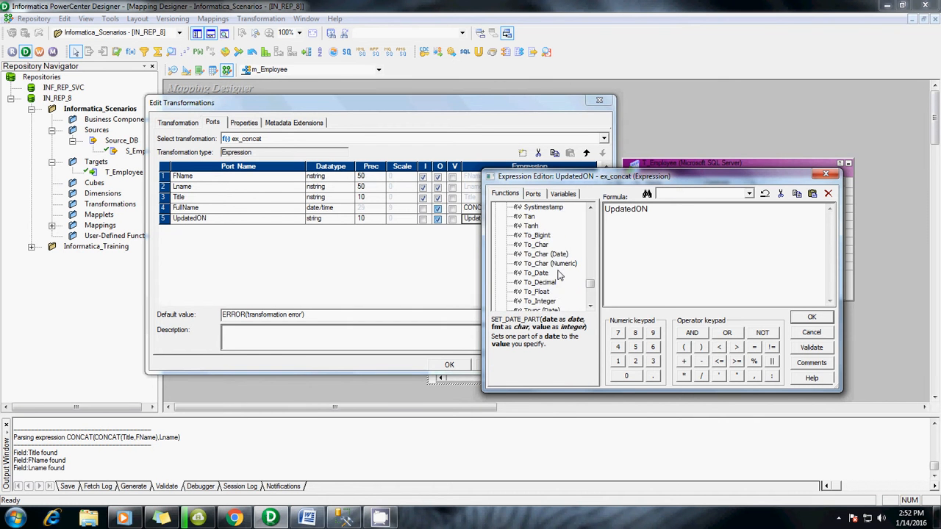
scroll(559, 275, "up", 3)
scroll(559, 274, "up", 15)
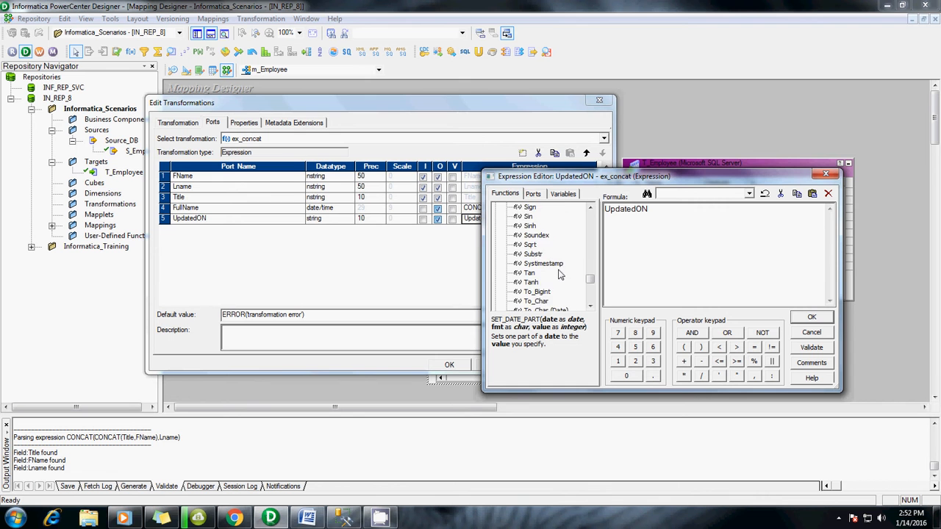
scroll(510, 227, "up", 8)
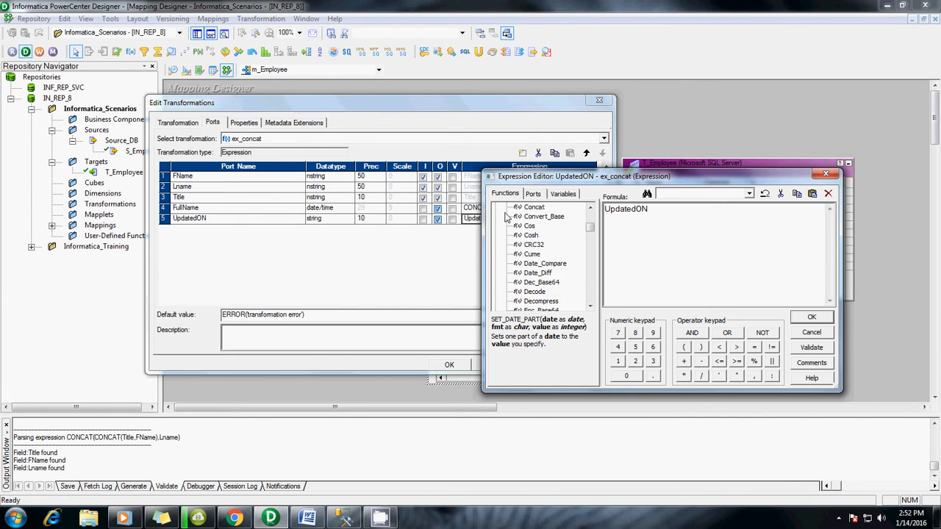
Step: Try to replace the UpdatedON formula with SYSDATE, validate it and cancel the expression edit
left_click_drag(655, 216, 557, 177)
key("Delete")
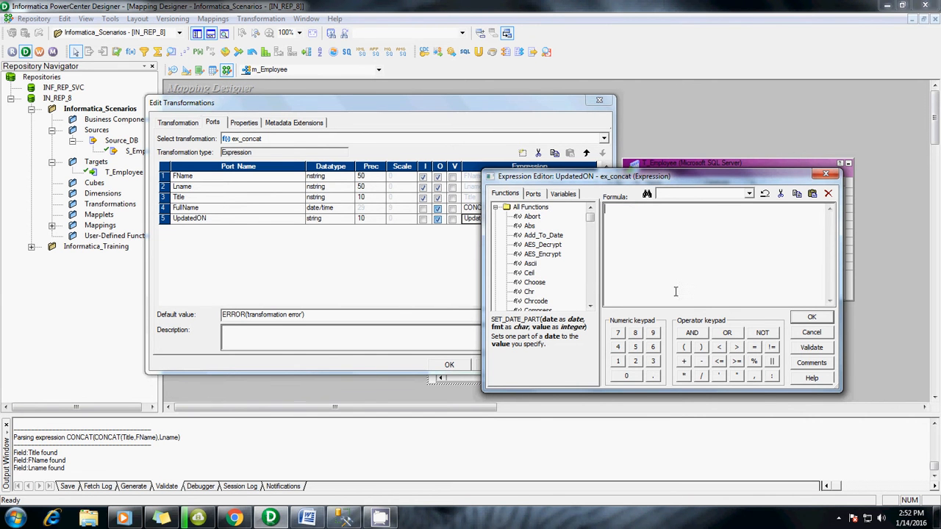
type("SYSDATE")
left_click(812, 347)
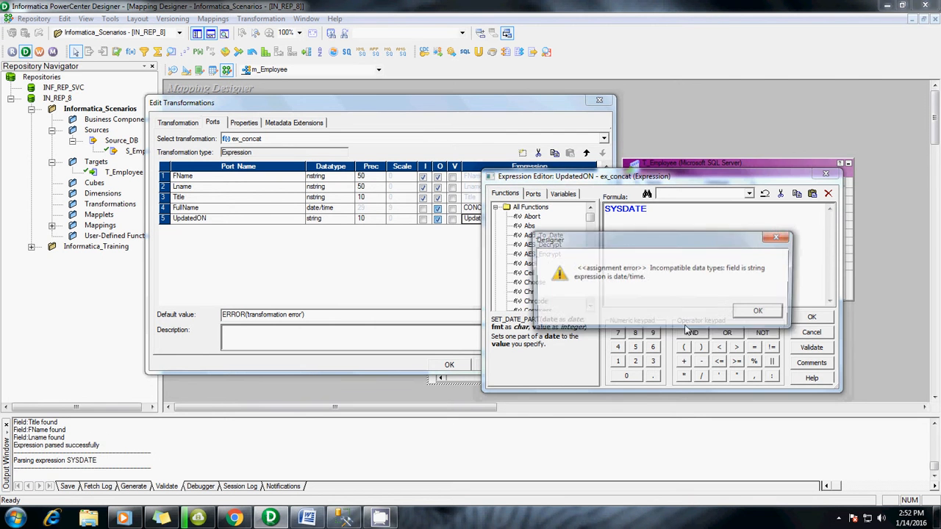
left_click(759, 313)
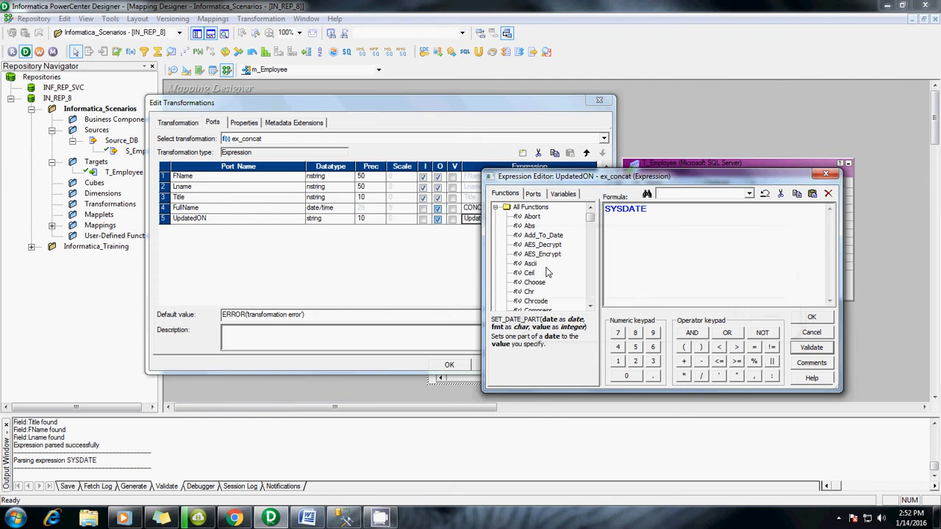
left_click(812, 333)
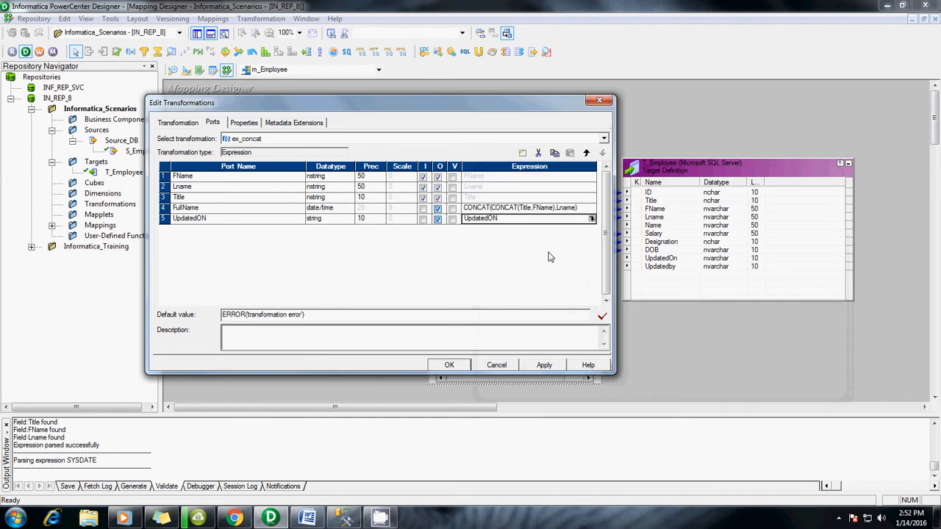
Step: Set the datatype of the UpdatedON port to date/time
left_click(327, 219)
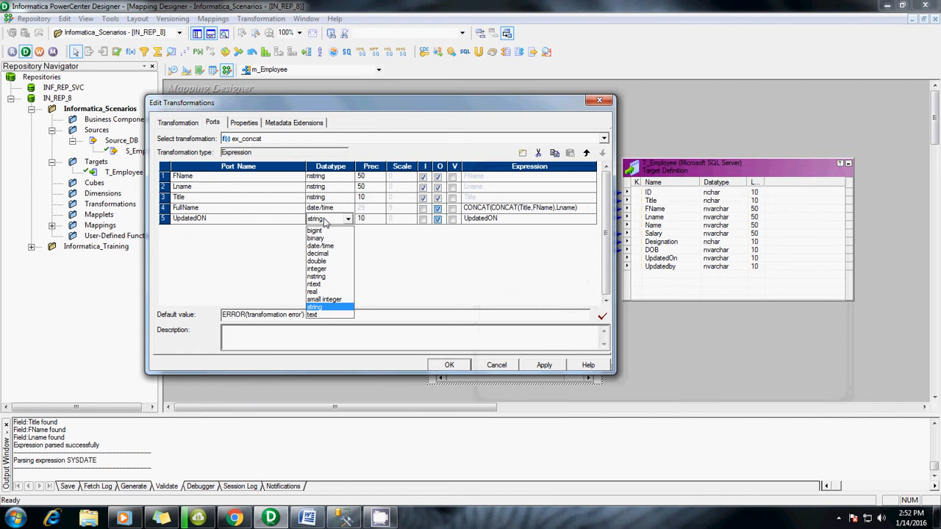
key("d")
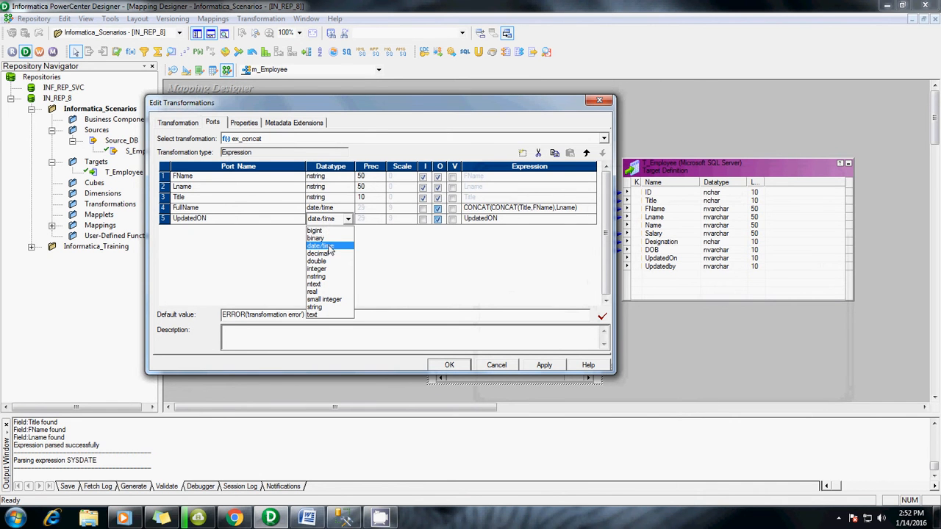
left_click(330, 250)
Step: Open the UpdatedON port's expression and search the Date group and the complete function list, including functions starting with S, for a system date function
left_click(494, 222)
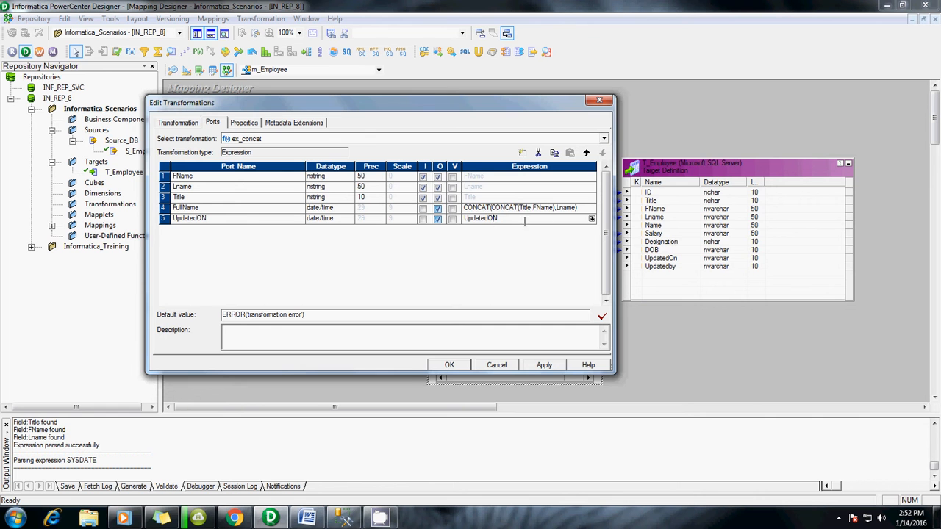
left_click(590, 219)
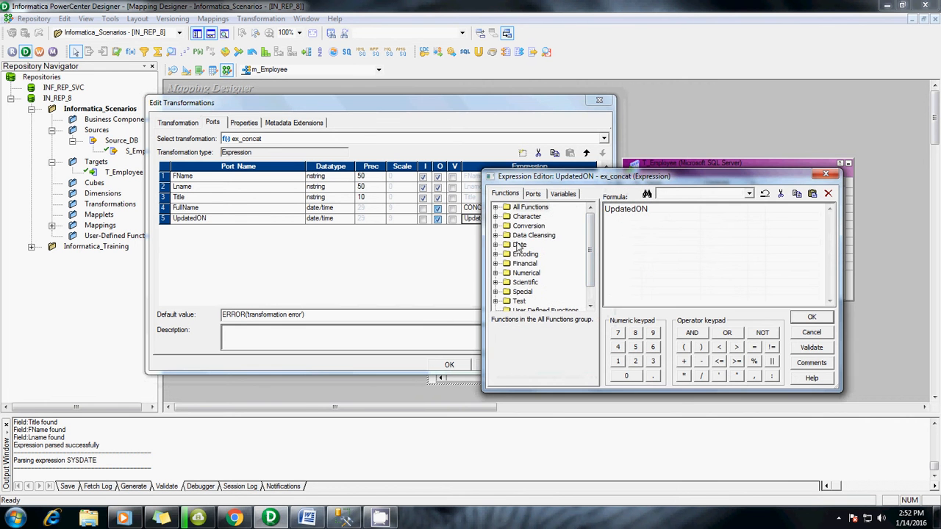
double_click(518, 250)
scroll(576, 262, "down", 2)
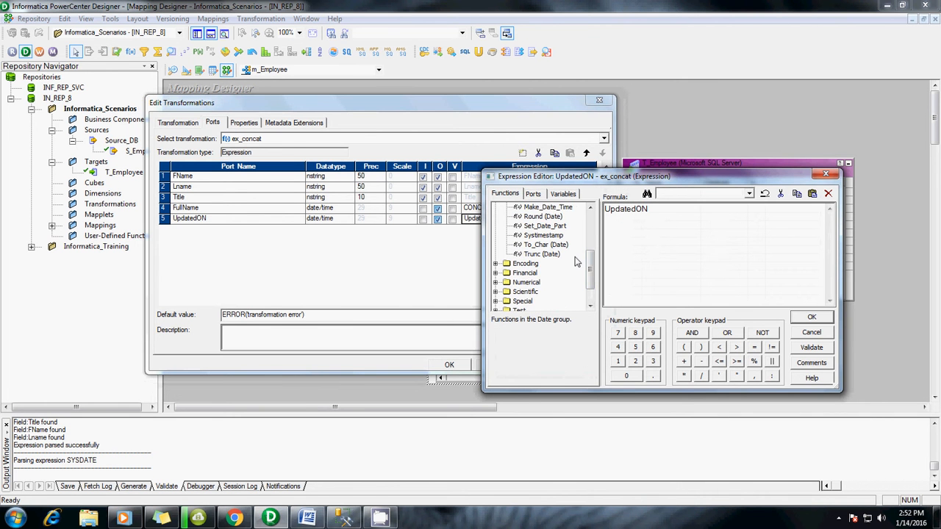
scroll(575, 262, "up", 1)
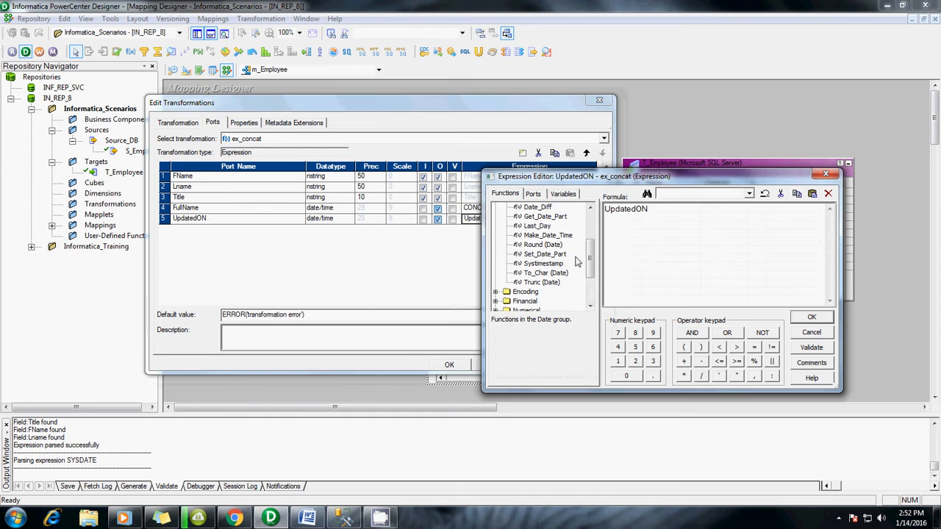
scroll(575, 261, "up", 3)
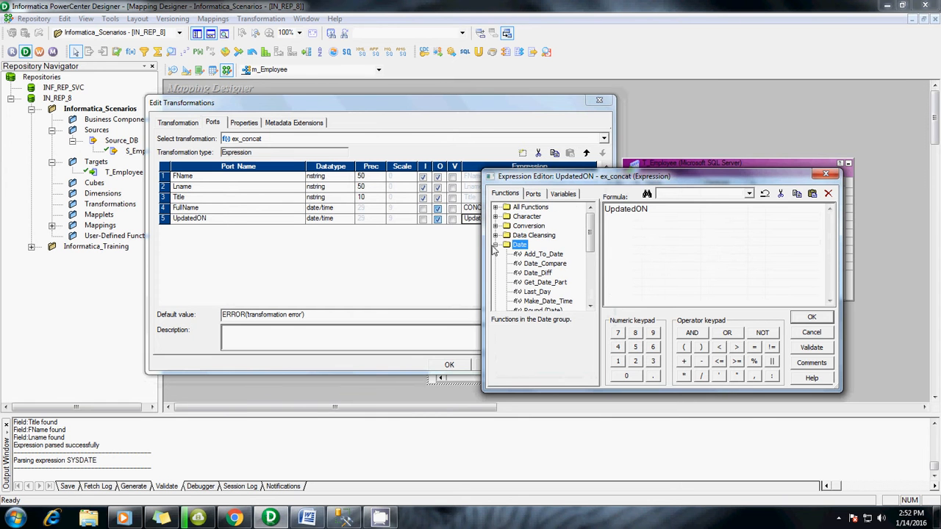
left_click(496, 244)
left_click(496, 207)
scroll(550, 254, "down", 5)
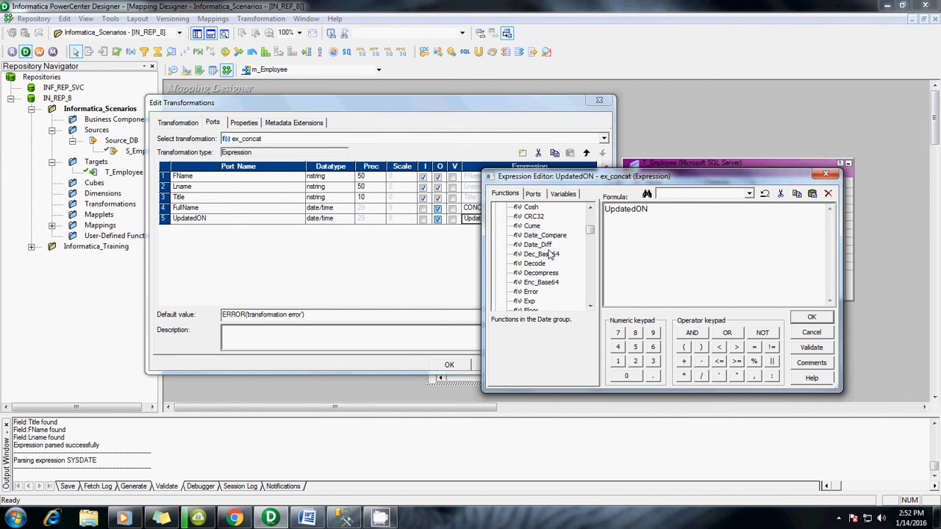
scroll(550, 253, "down", 10)
left_click(550, 254)
key("s")
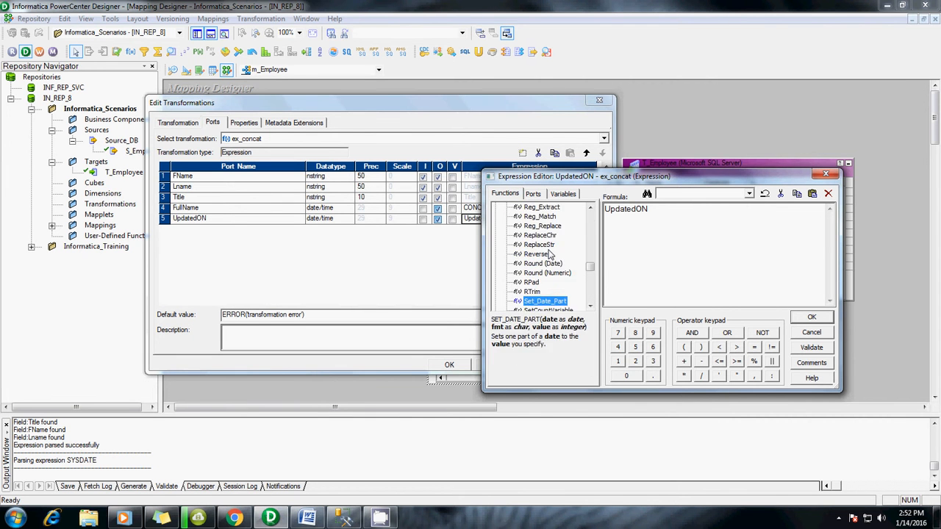
key("Down")
key("Down")
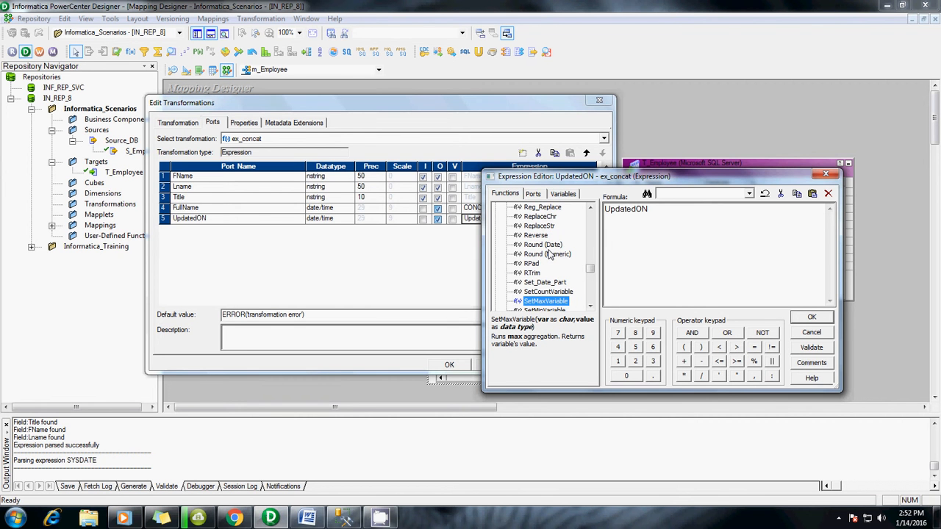
Step: Replace the UpdatedON formula with SYSDATE, validate it and accept the expression
key("Tab")
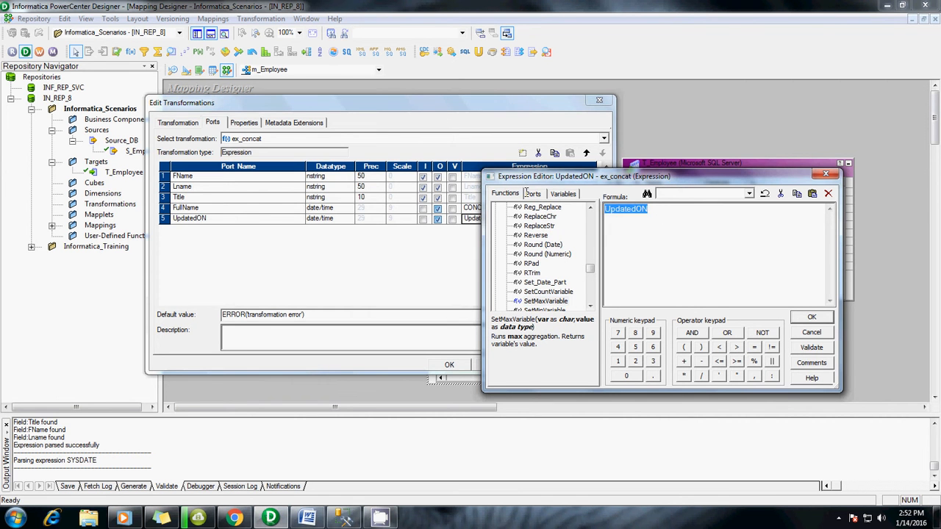
key("Delete")
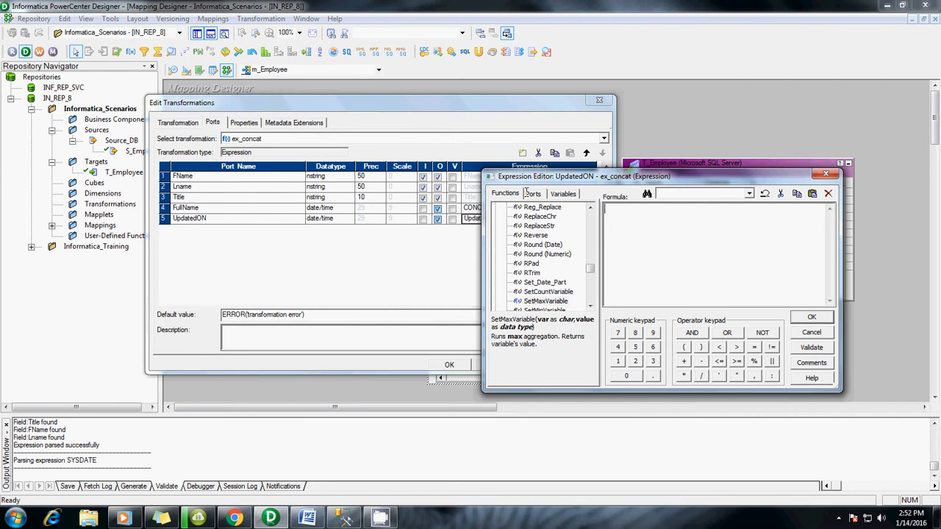
type("SYSDATE")
left_click(811, 347)
left_click(708, 313)
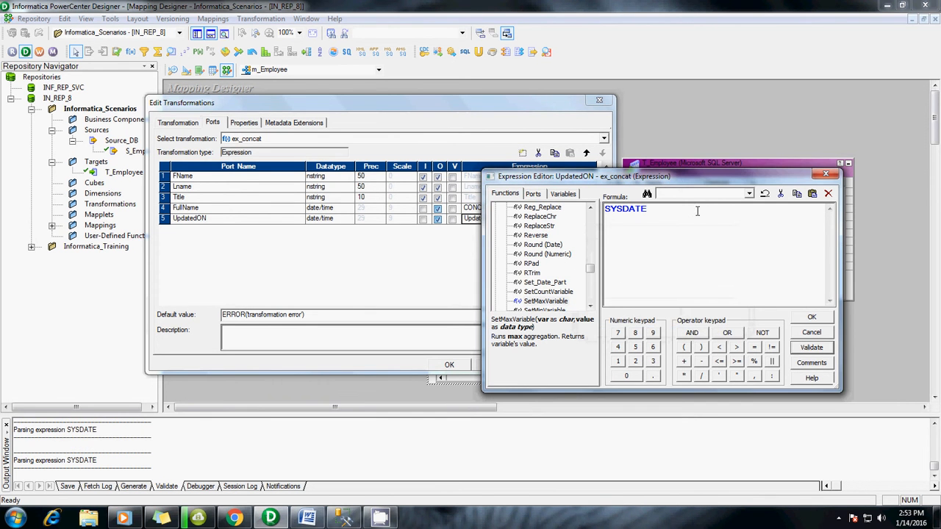
left_click(810, 317)
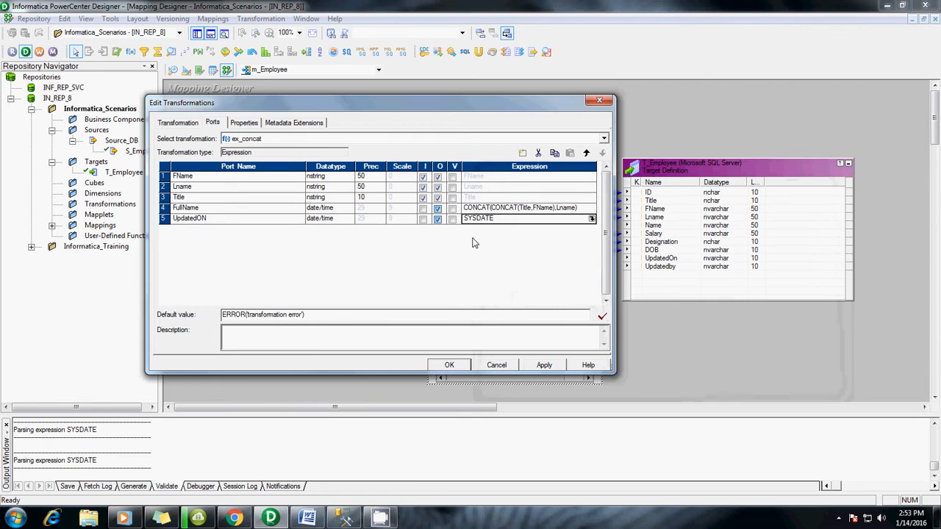
Step: Add a new string port named Updatedby to ex_concat and make it output only
left_click(523, 152)
double_click(193, 230)
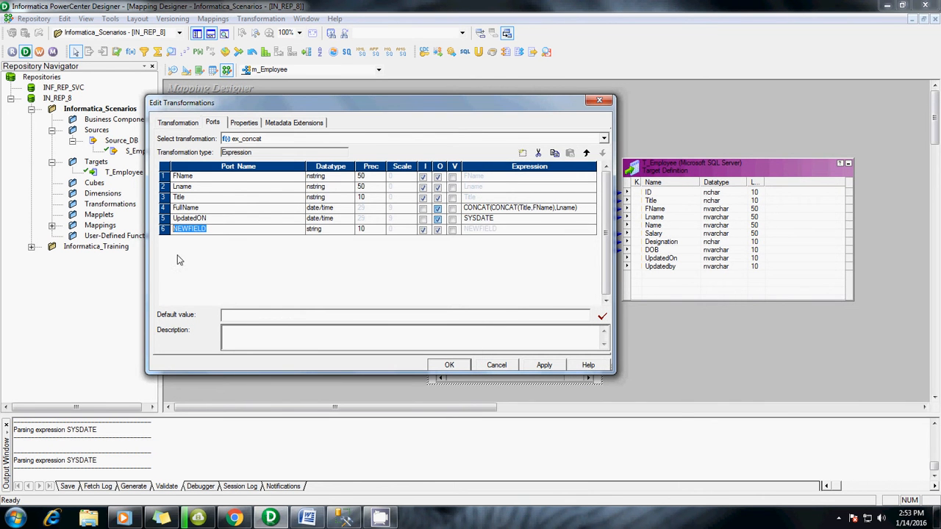
type("Updatedby")
left_click(436, 232)
Step: Set the Updatedby expression to 'System', validate it, and apply the ex_concat port changes
left_click(493, 229)
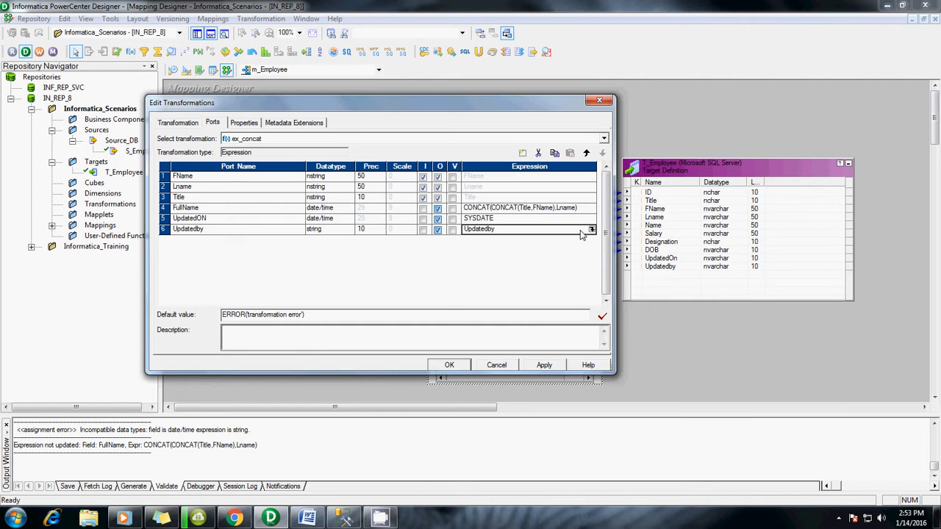
left_click(592, 230)
left_click_drag(647, 212, 557, 196)
type("'Syst")
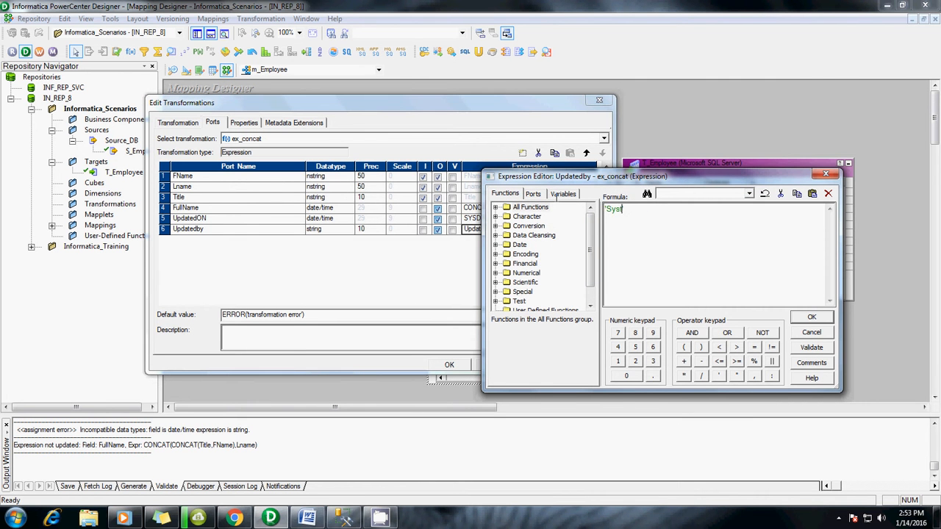
type("em'")
left_click(812, 347)
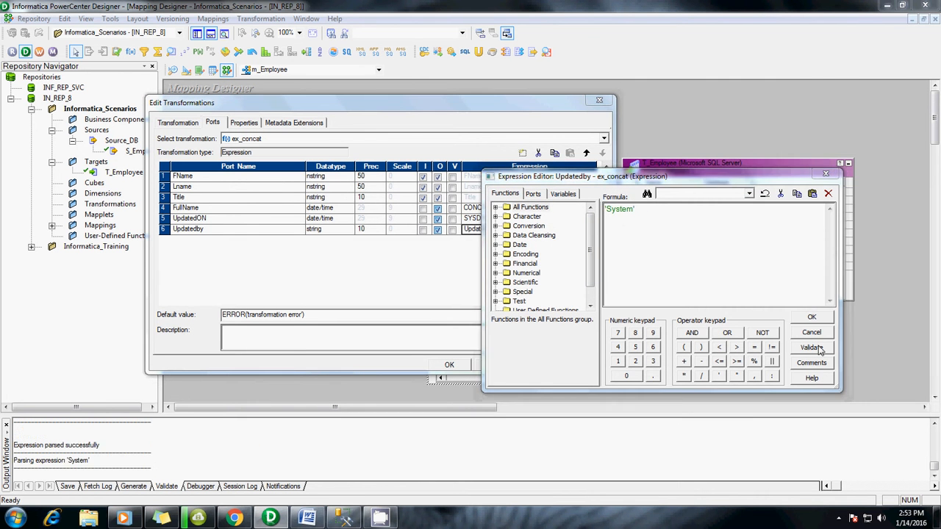
left_click(664, 322)
left_click(811, 317)
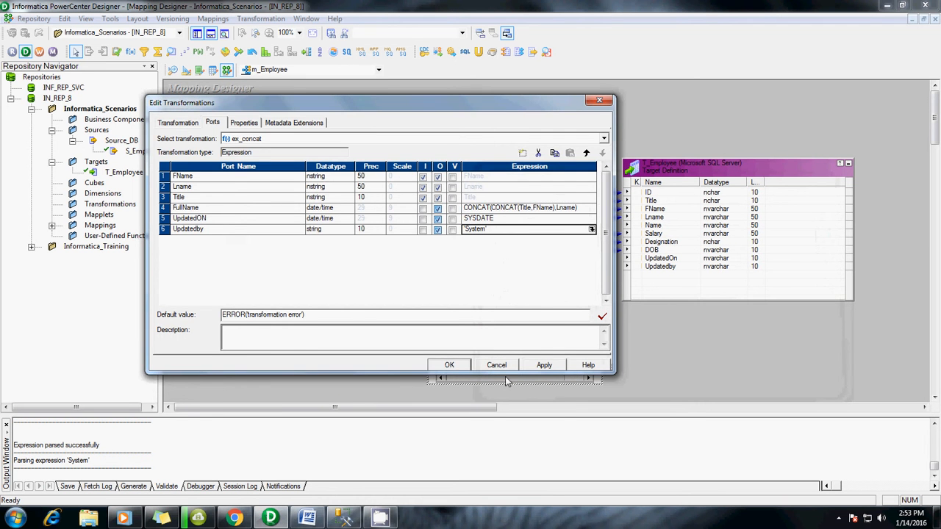
left_click(547, 367)
left_click(456, 366)
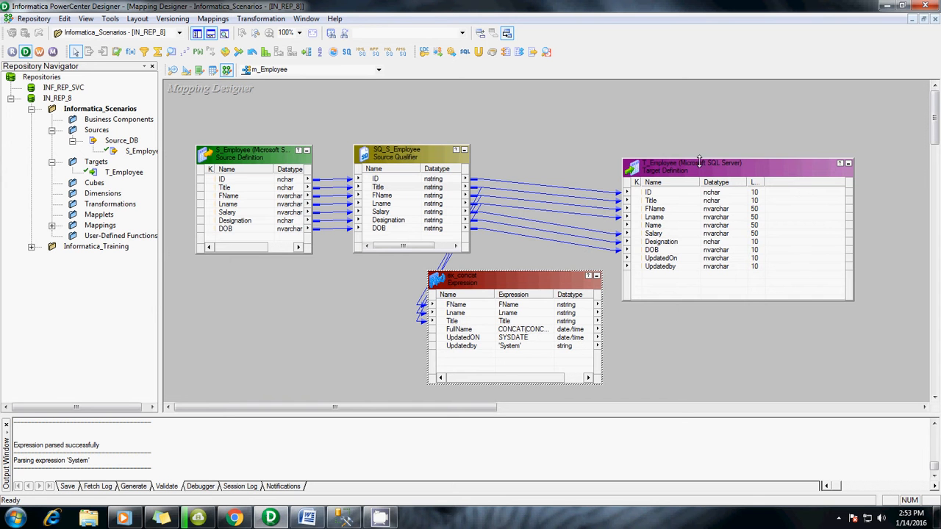
Step: Move T_Employee farther from ex_concat and link FullName to Name, UpdatedON to UpdatedOn and Updatedby to Updatedby in the target
left_click_drag(699, 161, 751, 162)
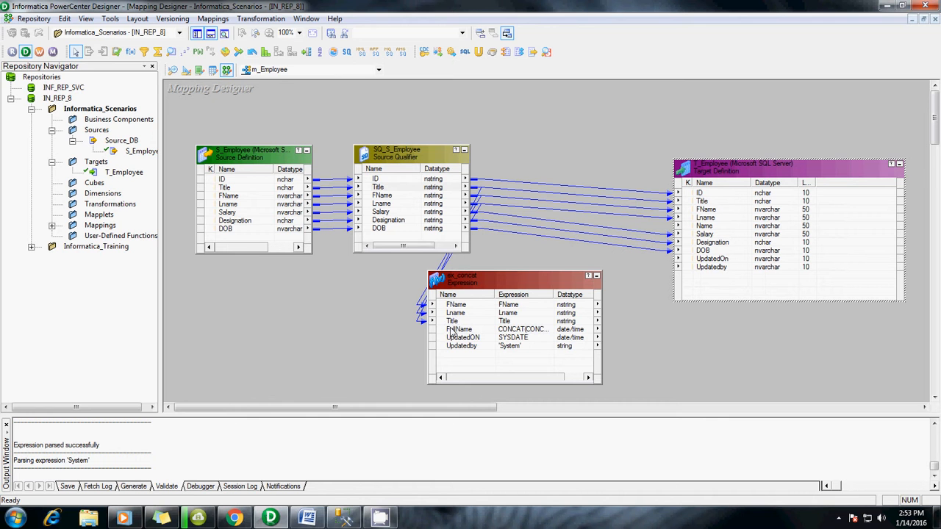
left_click_drag(446, 332, 704, 226)
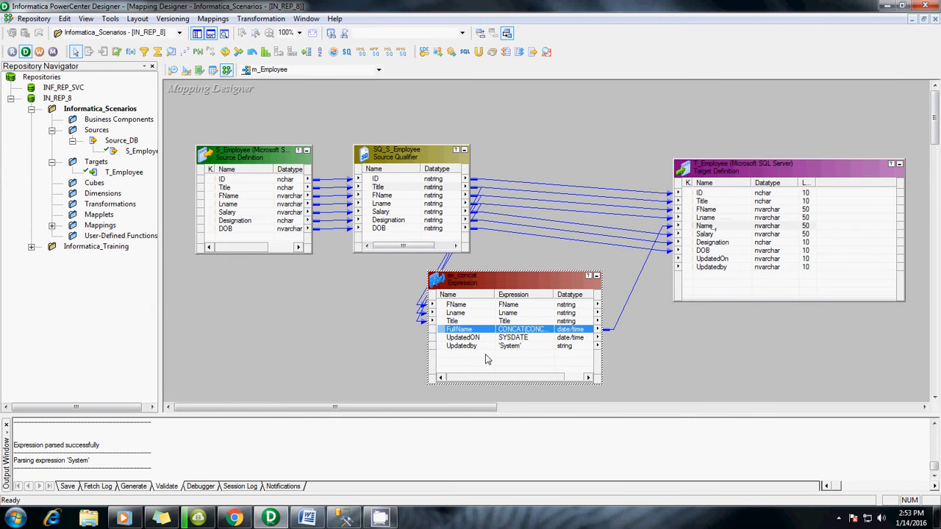
left_click_drag(463, 337, 699, 270)
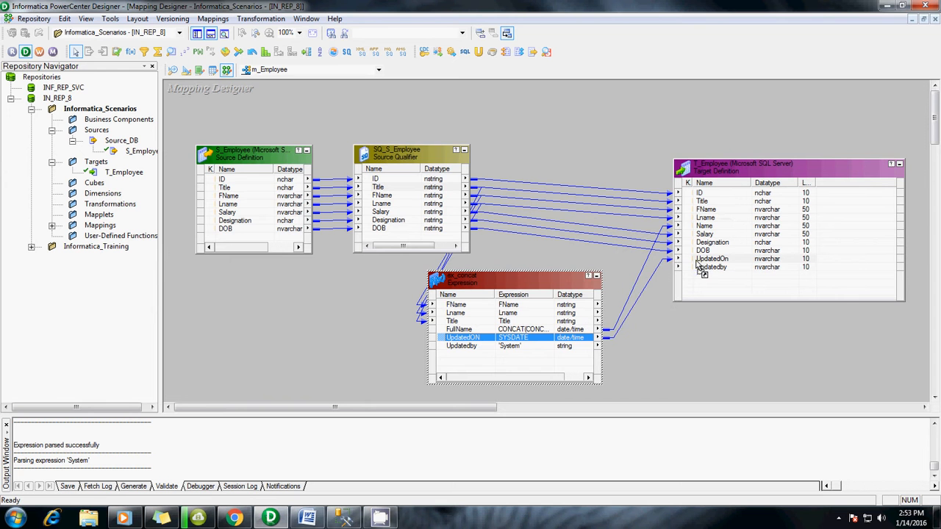
left_click_drag(471, 347, 706, 268)
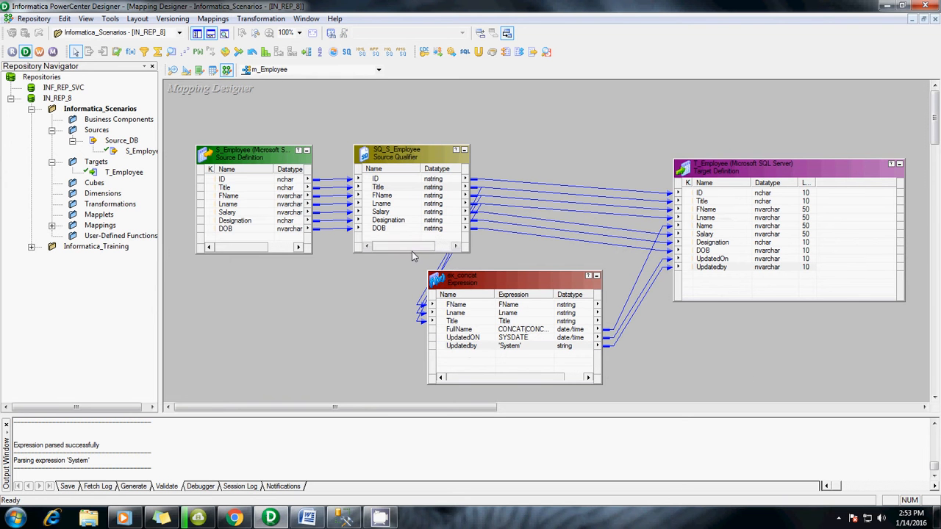
Step: Arrange all mapping objects as icons and validate the m_Employee mapping, checking the validation output for ex_concat
right_click(545, 144)
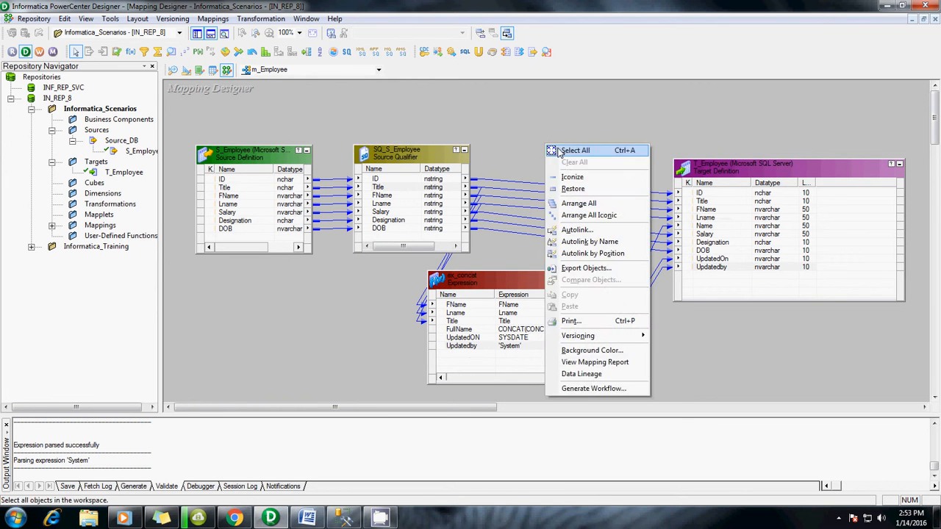
left_click(566, 215)
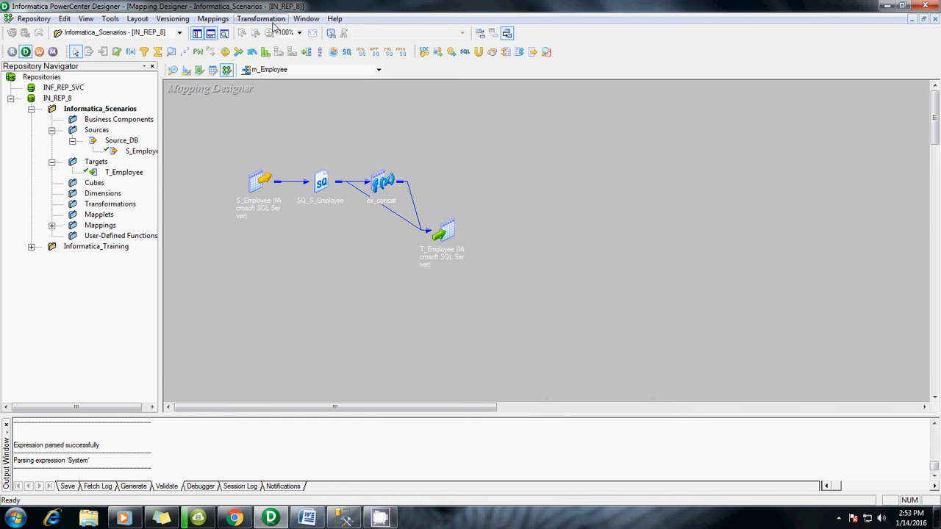
left_click(213, 18)
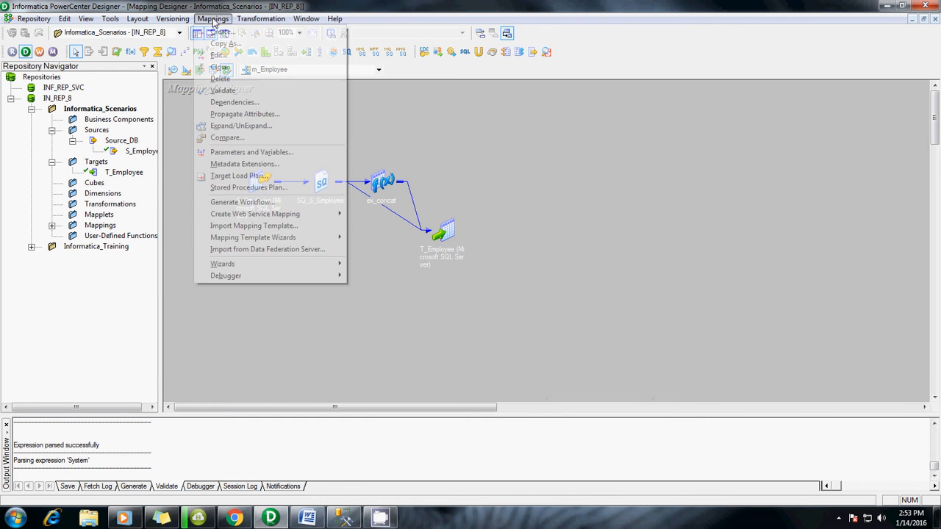
left_click(222, 91)
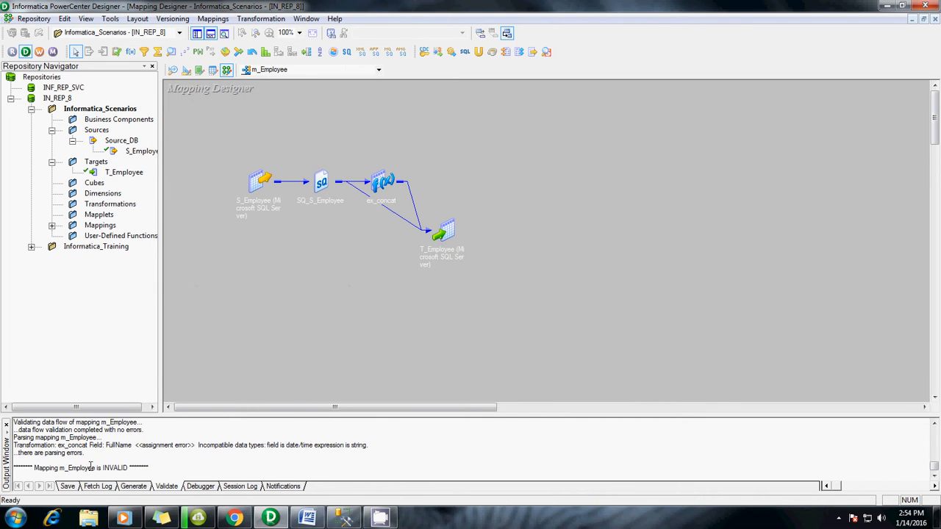
left_click_drag(75, 430, 154, 453)
left_click(125, 457)
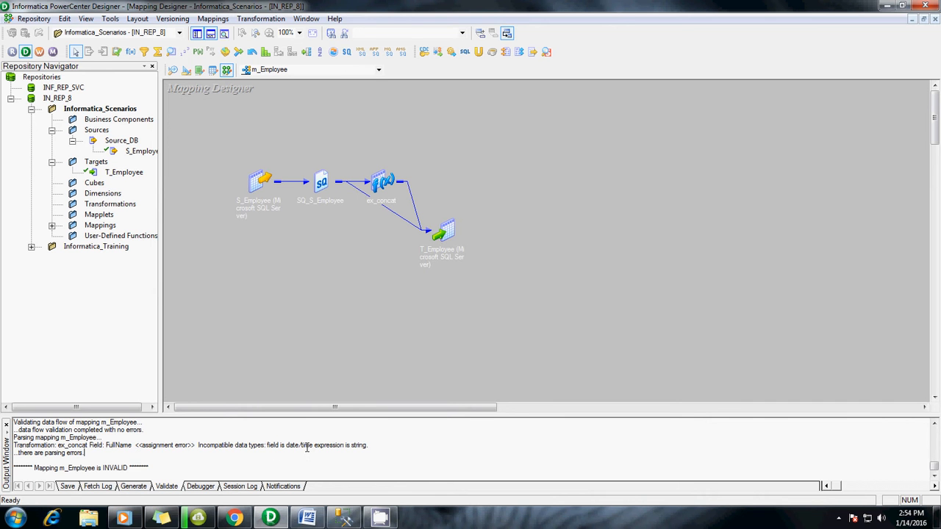
left_click_drag(85, 453, 10, 444)
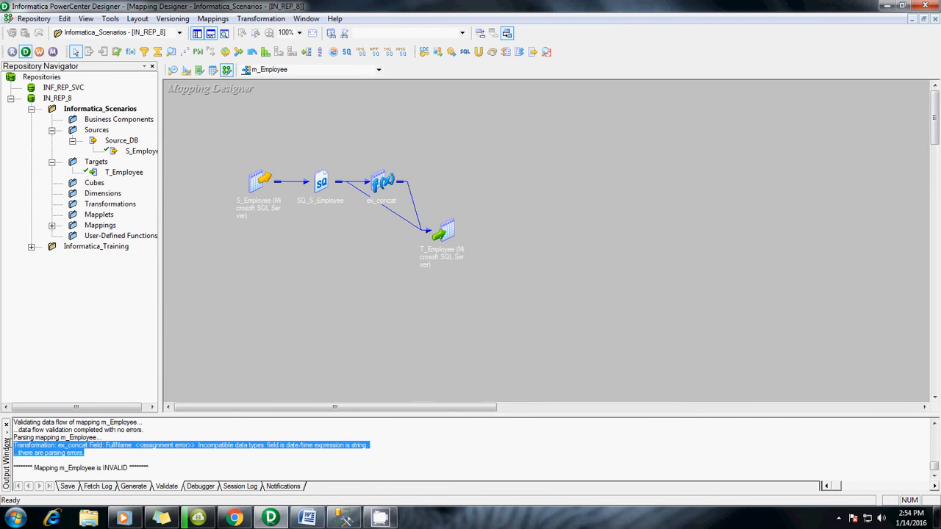
Step: Set the FullName port of ex_concat to datatype nstring with precision 100, apply the change and validate the mapping again
double_click(382, 181)
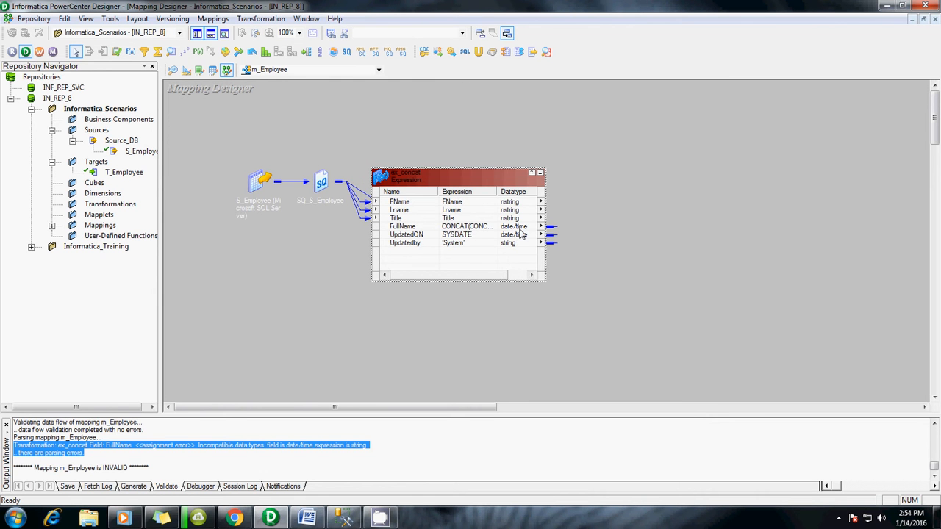
left_click(522, 229)
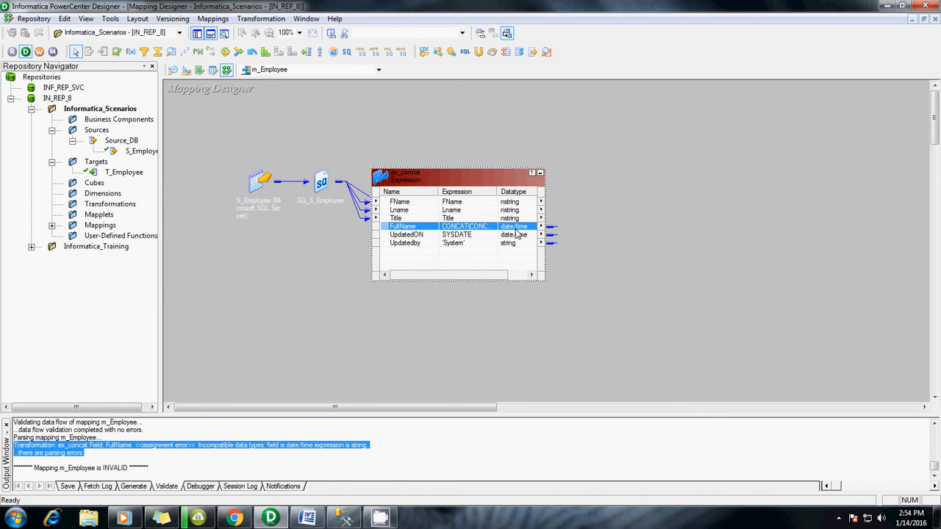
double_click(517, 232)
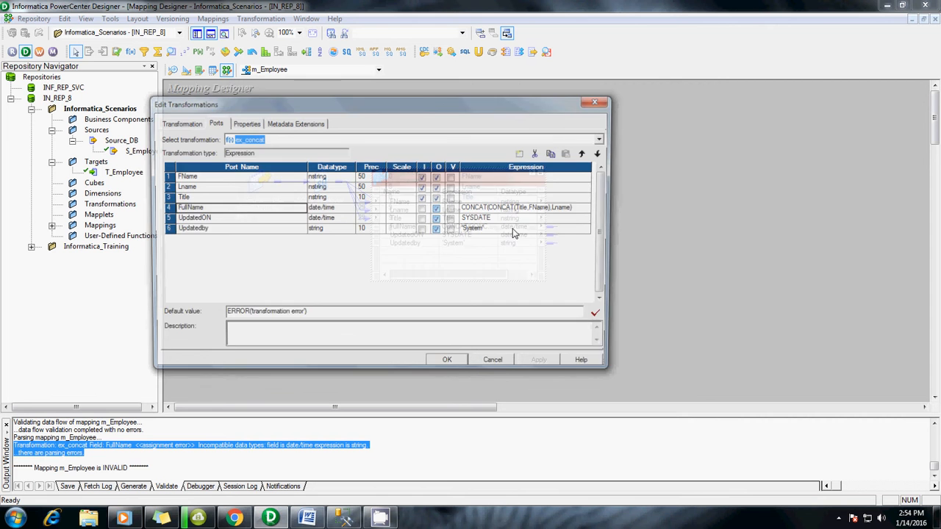
left_click(340, 210)
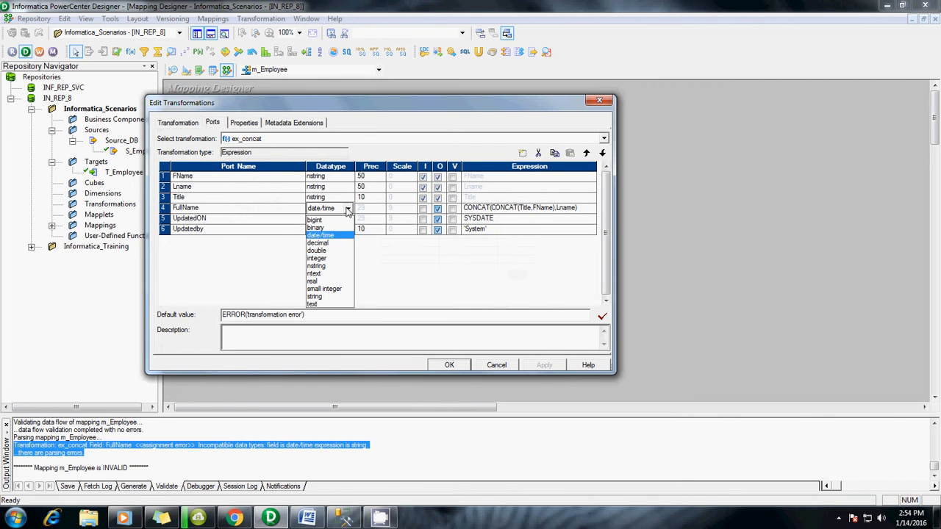
left_click(322, 266)
left_click(361, 208)
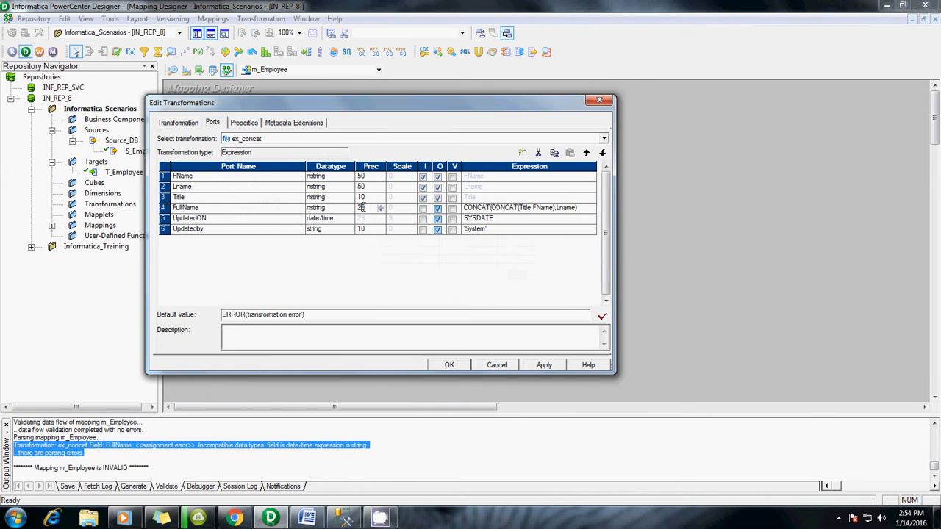
left_click_drag(366, 208, 351, 208)
type("100")
left_click(538, 366)
left_click(450, 365)
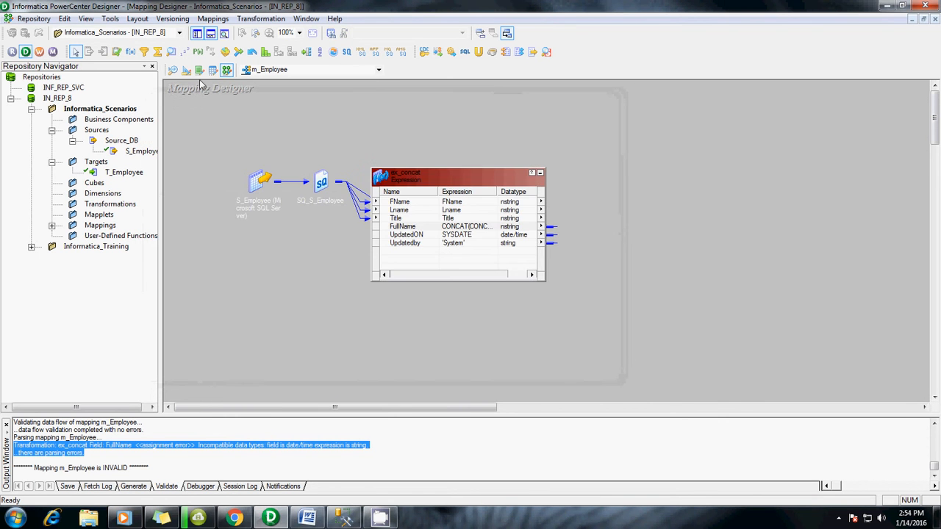
left_click(212, 19)
left_click(222, 91)
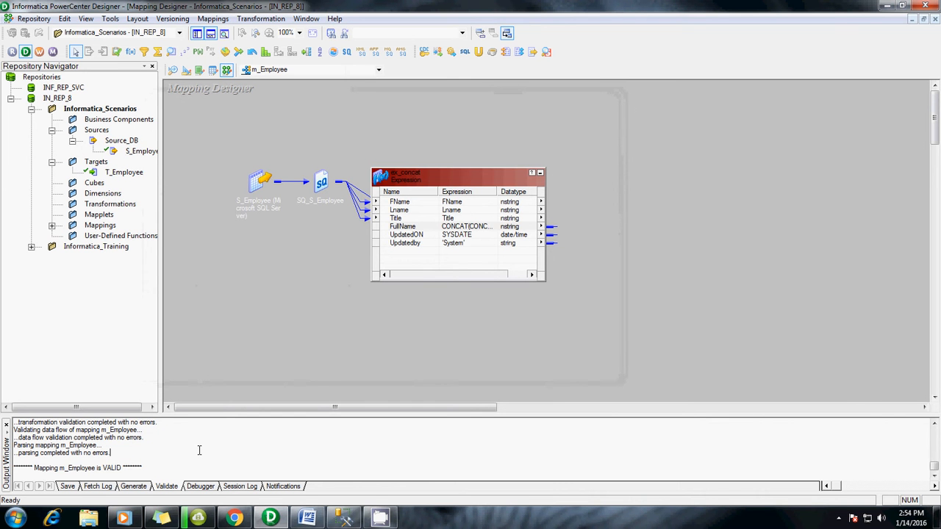
Step: Collapse the ex_concat transformation to an icon and save the validated m_Employee mapping
left_click_drag(133, 460, 143, 467)
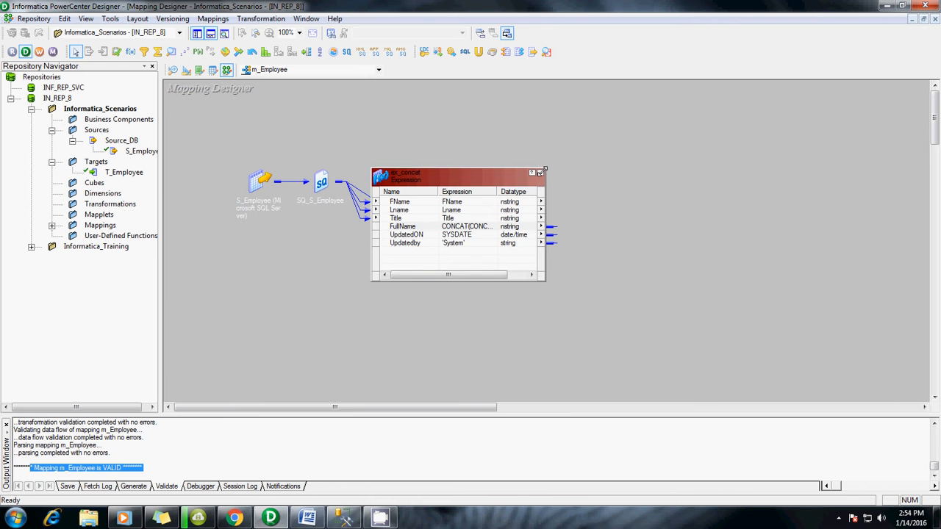
left_click(540, 173)
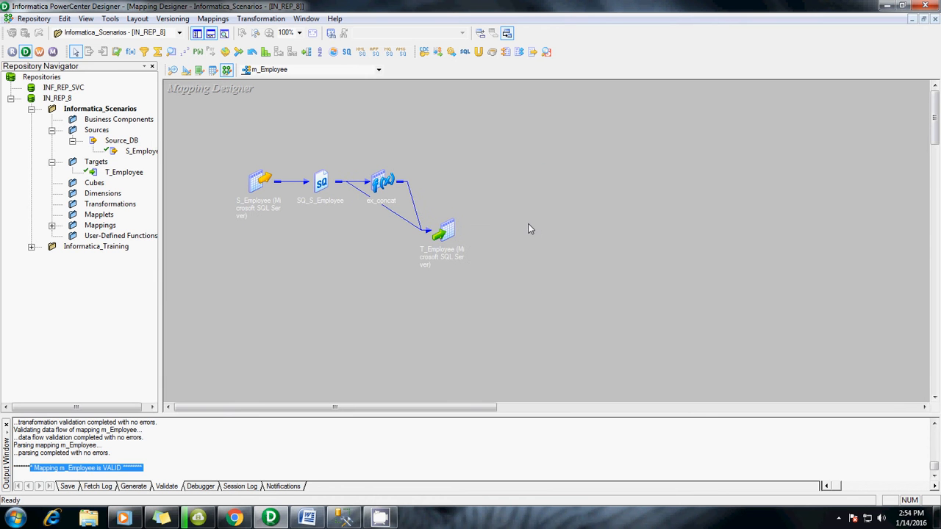
key("ctrl+s")
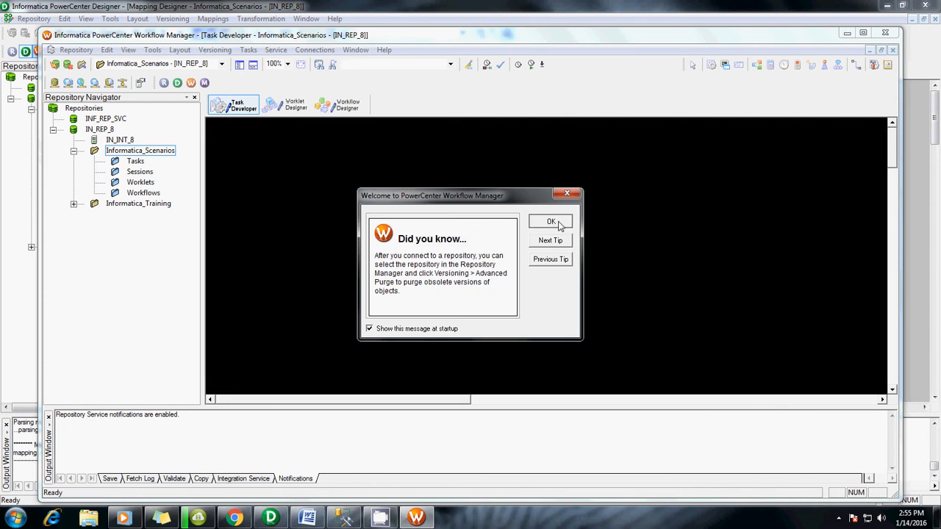
Step: Switch to PowerCenter Workflow Manager, dismiss the startup tip, and start a new workflow named wf_Employee in the Workflow Designer
left_click(548, 220)
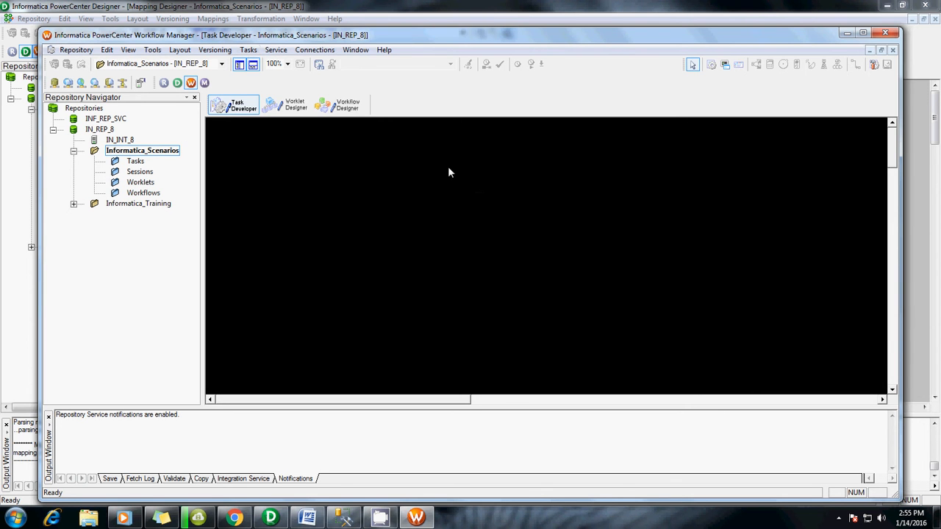
left_click(340, 110)
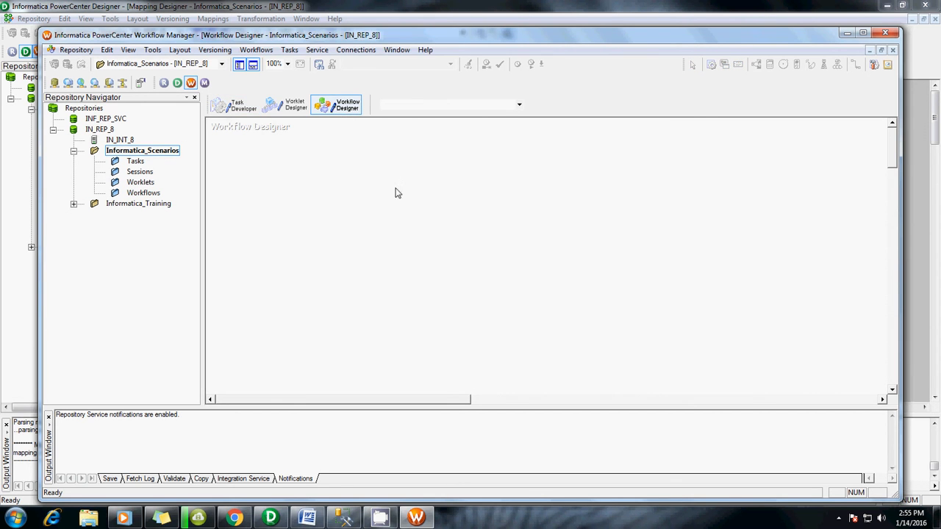
left_click(256, 49)
left_click(261, 63)
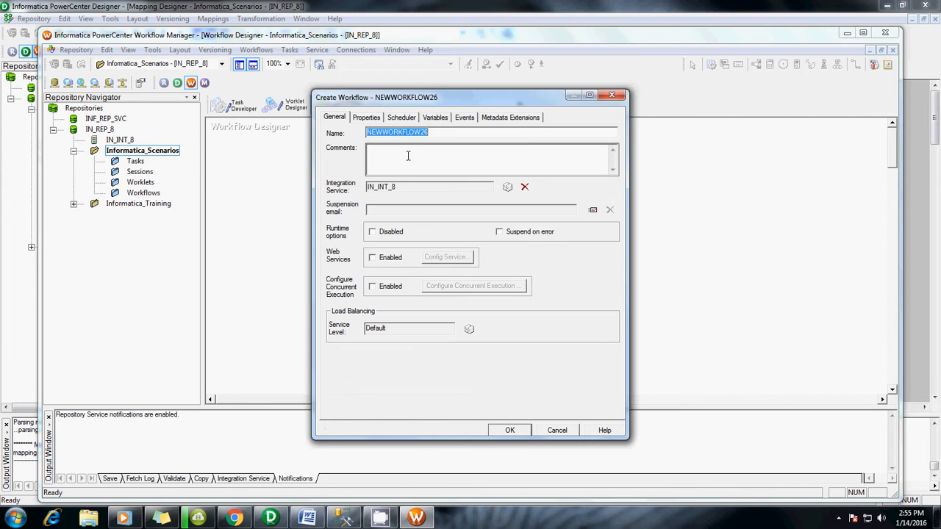
type("w")
key("Delete")
type("Employee")
left_click_drag(376, 133, 365, 133)
Step: Review the new workflow's properties, scheduler, variables, events and metadata extensions, ending on its general settings
left_click(365, 119)
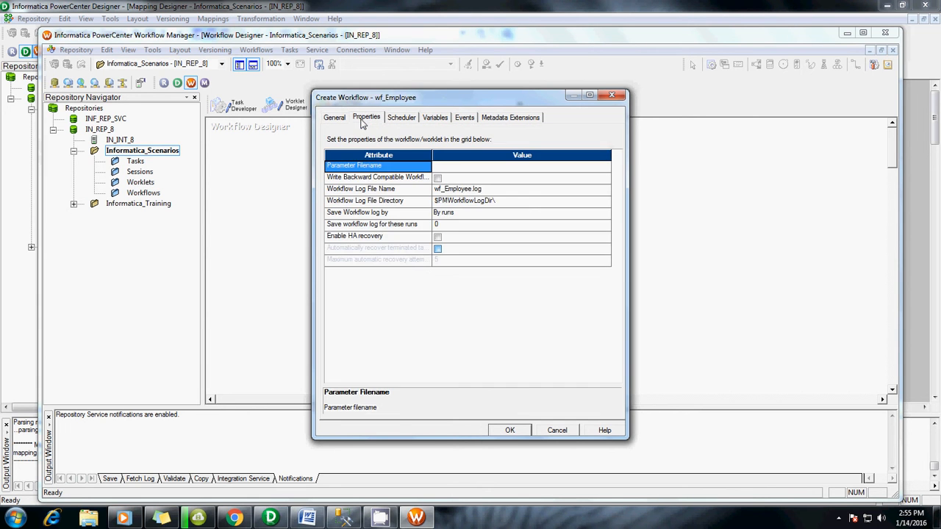
left_click(401, 118)
left_click(435, 119)
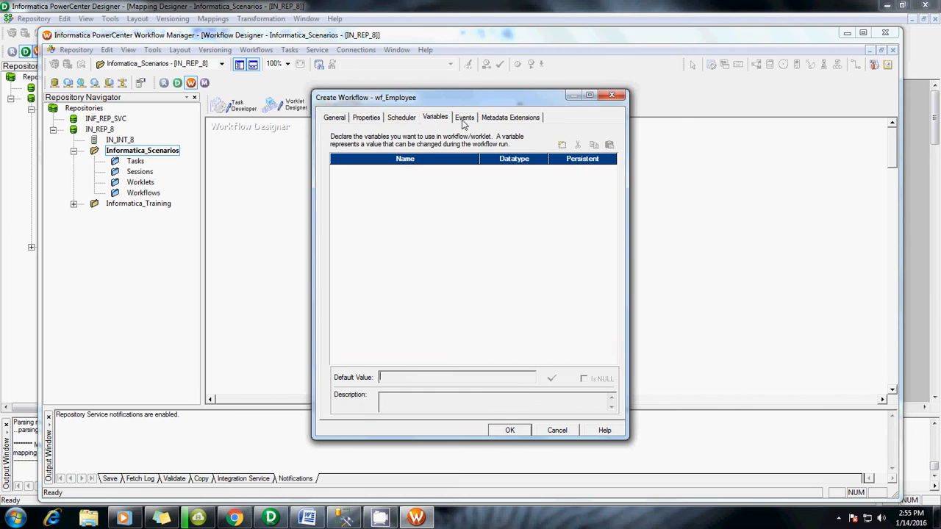
left_click(464, 119)
left_click(506, 118)
left_click(435, 118)
left_click(463, 118)
left_click(444, 120)
left_click(465, 120)
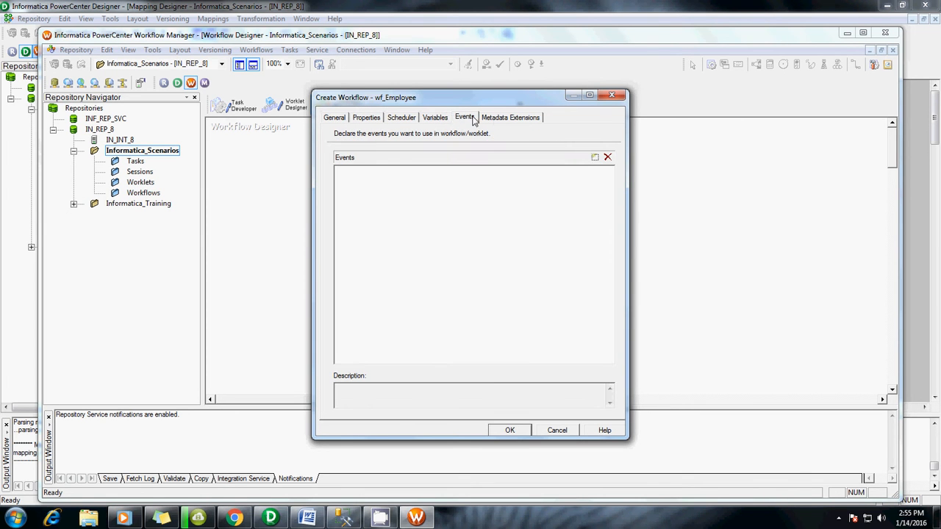
left_click(498, 120)
left_click(367, 119)
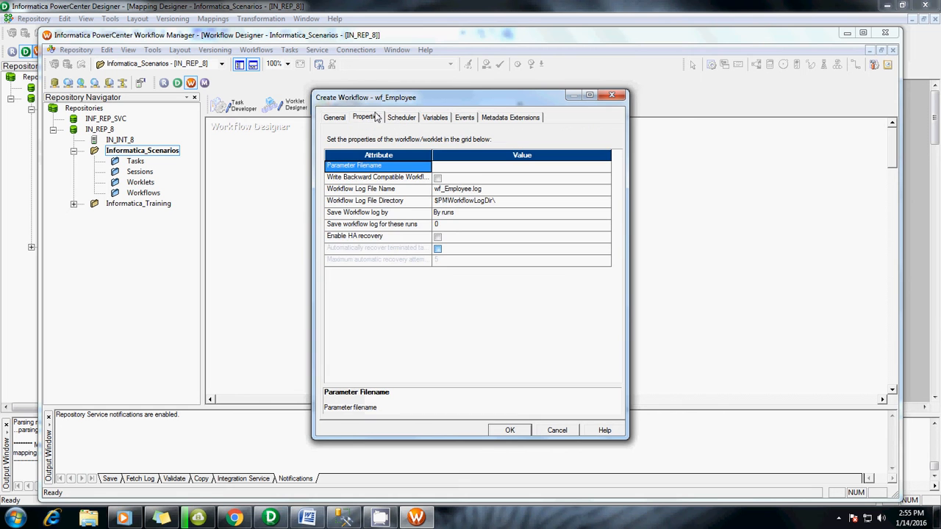
left_click(333, 119)
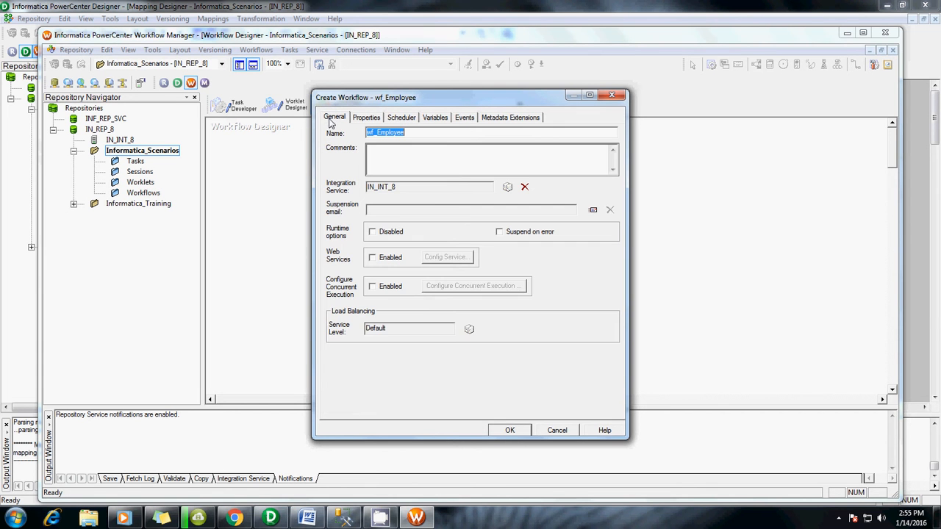
Step: Confirm the wf_Employee workflow and add a session task for the m_Employee mapping, linked from Start
left_click(510, 431)
left_click(711, 65)
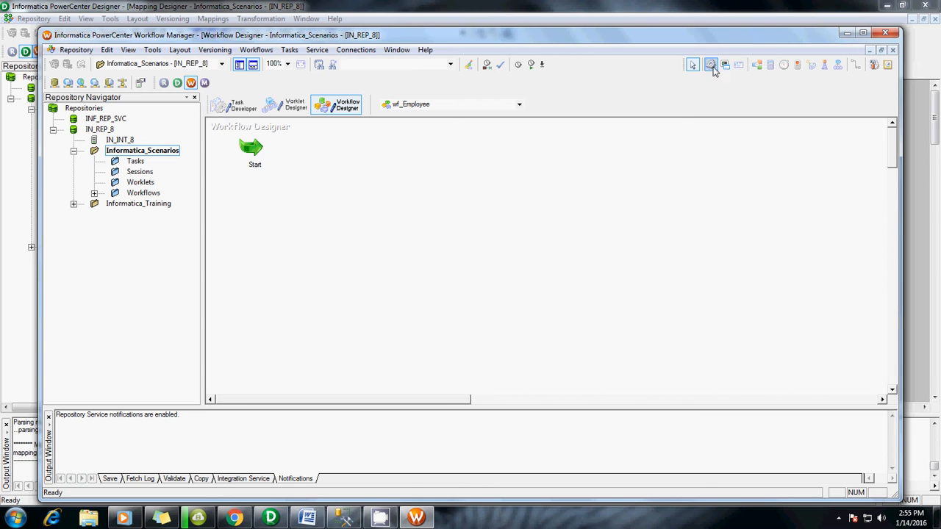
left_click(408, 180)
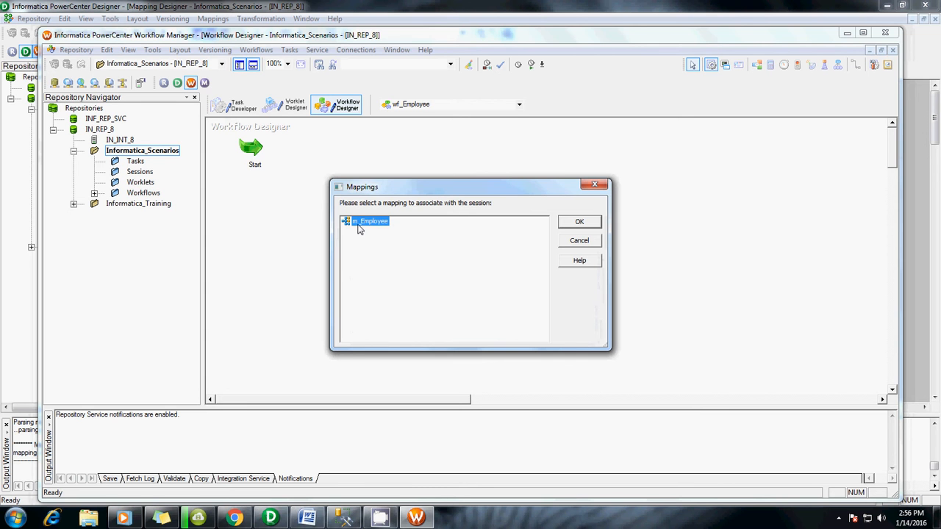
left_click(578, 221)
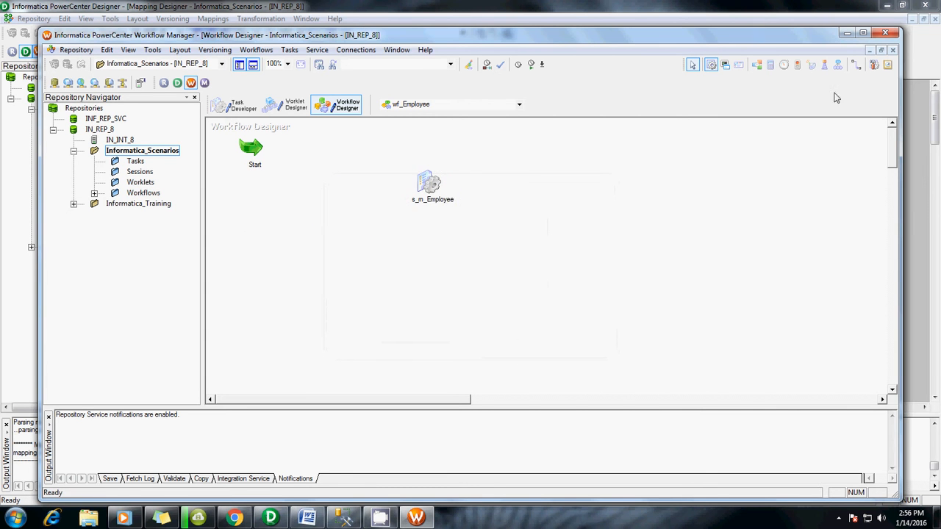
left_click(854, 66)
left_click_drag(251, 147, 428, 186)
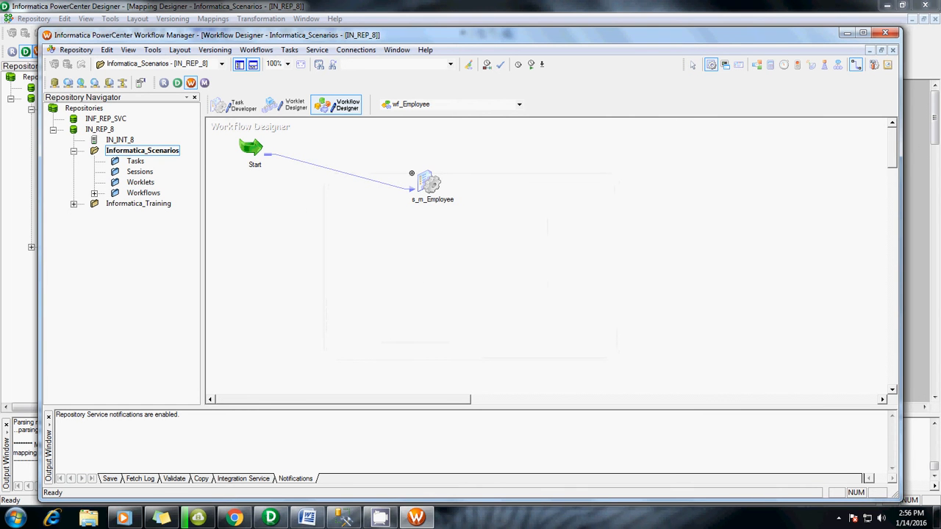
Step: Look over the relational database connections defined in the repository
left_click(356, 50)
left_click(358, 64)
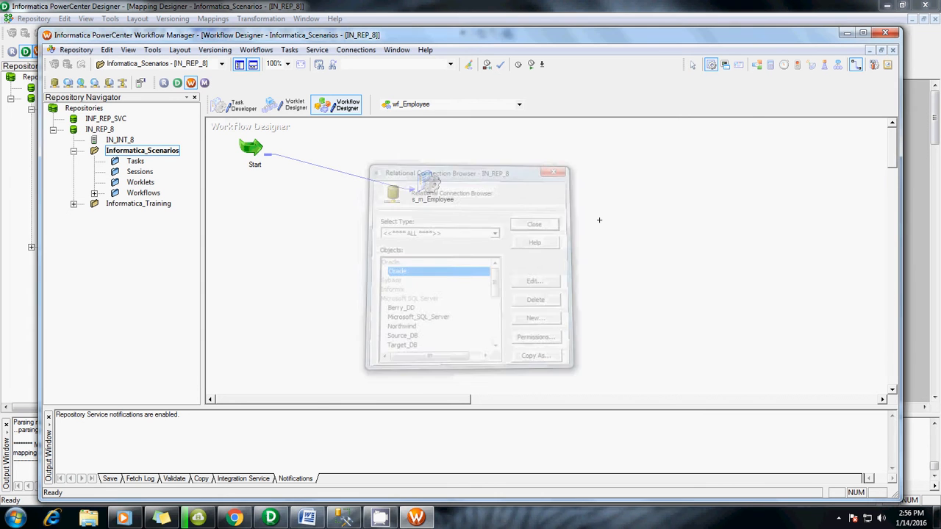
left_click(553, 221)
Step: In the s_m_Employee session properties, set the $Source connection value to Source_DB and the $Target connection value to Target_DB
double_click(425, 182)
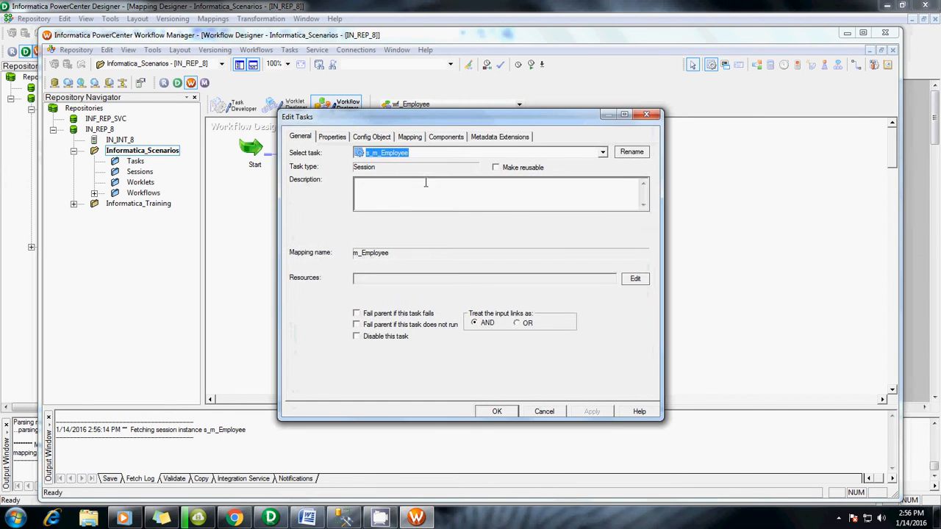
left_click(332, 137)
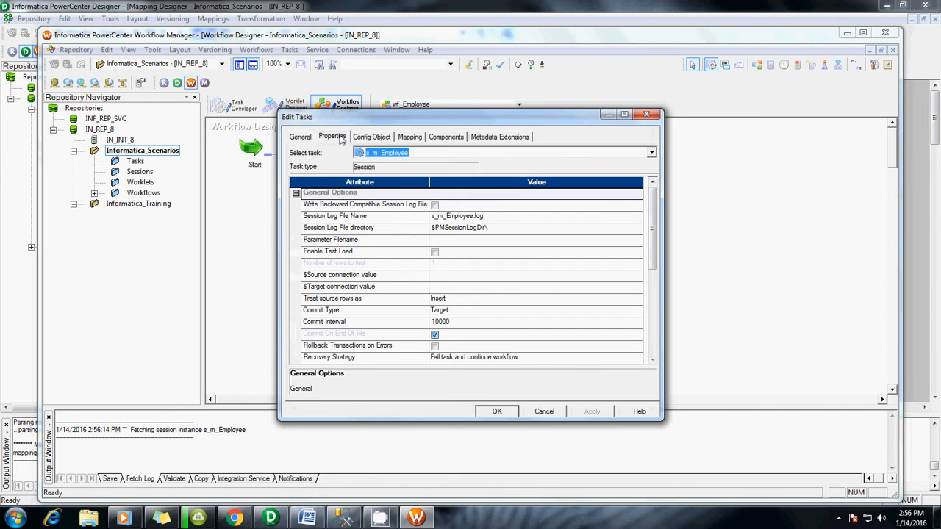
left_click(433, 277)
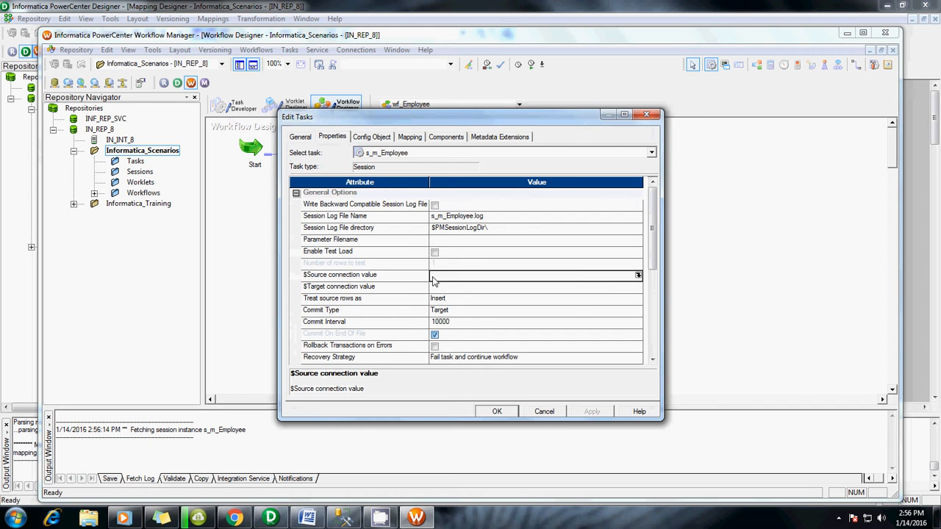
left_click(639, 275)
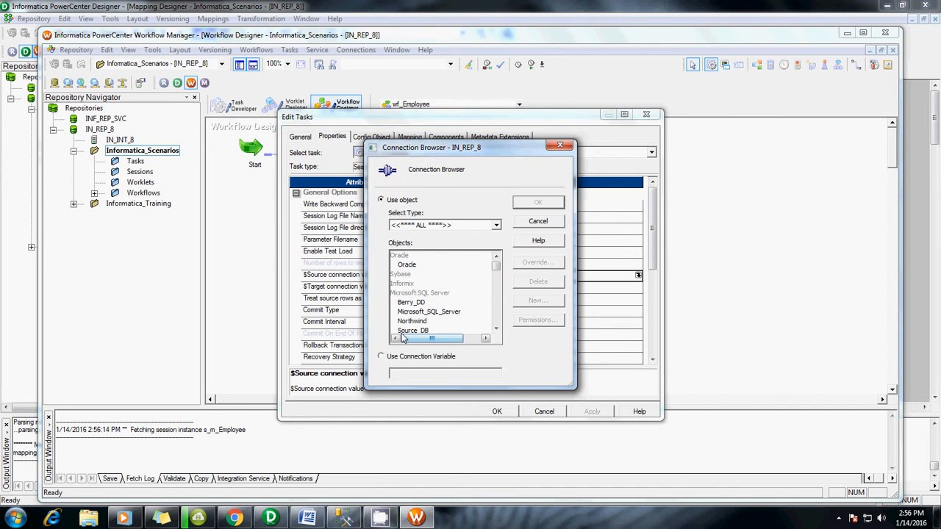
double_click(405, 331)
left_click(478, 287)
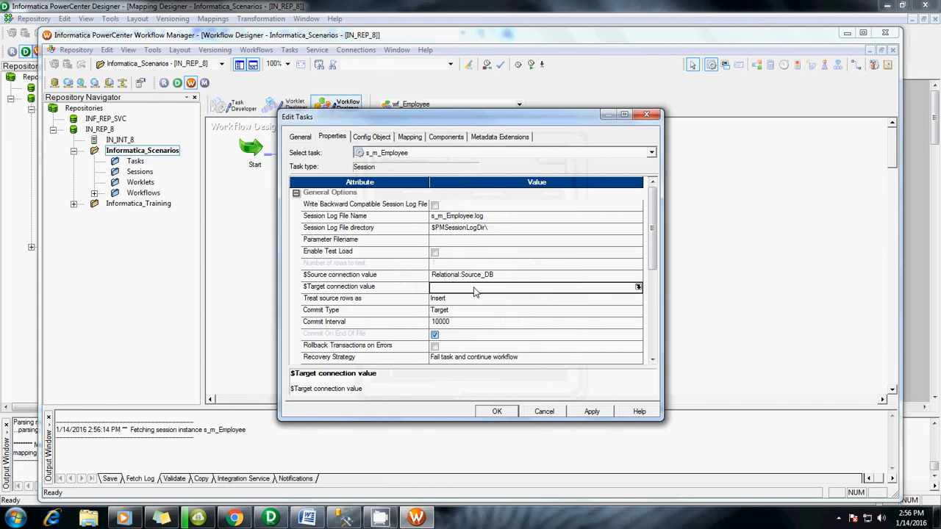
left_click(638, 288)
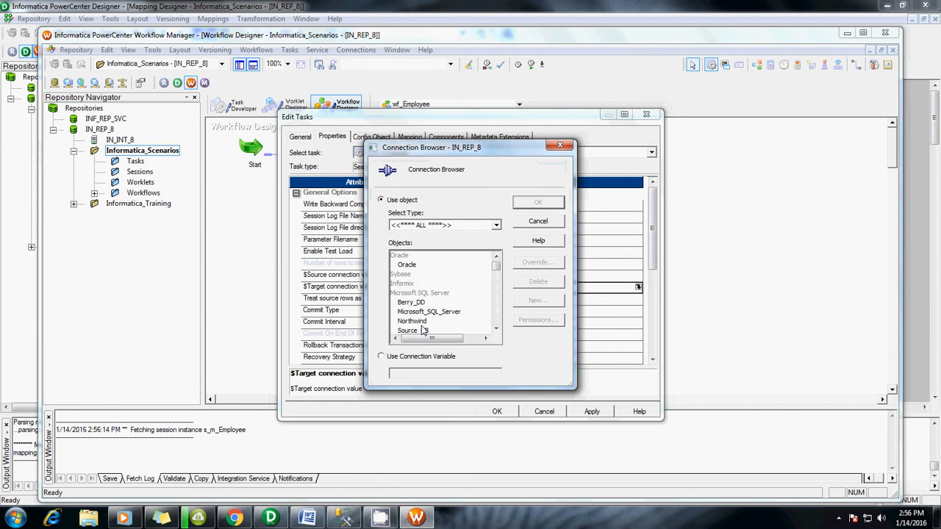
left_click(496, 330)
left_click(496, 330)
double_click(434, 326)
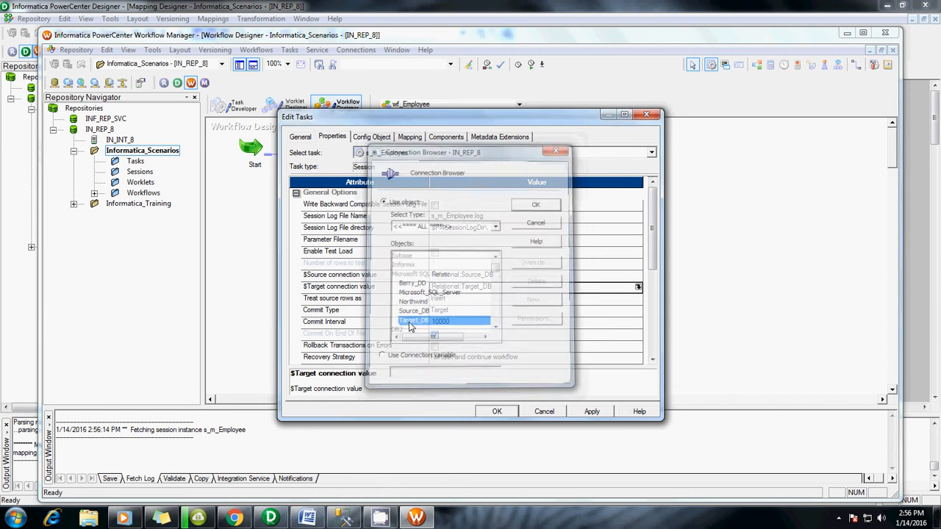
Step: In the session's mapping settings, set the relational connection of the SQ_S_Employee source to Source_DB
left_click(374, 138)
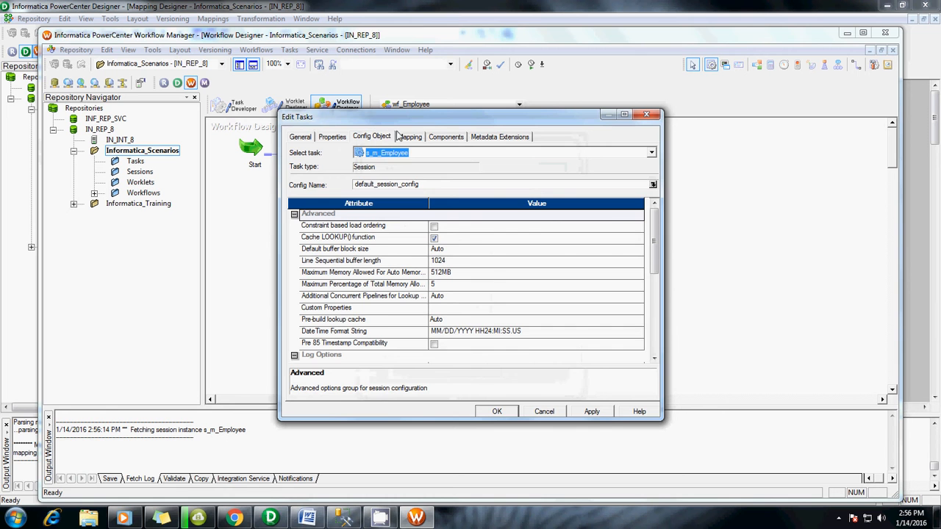
left_click(411, 139)
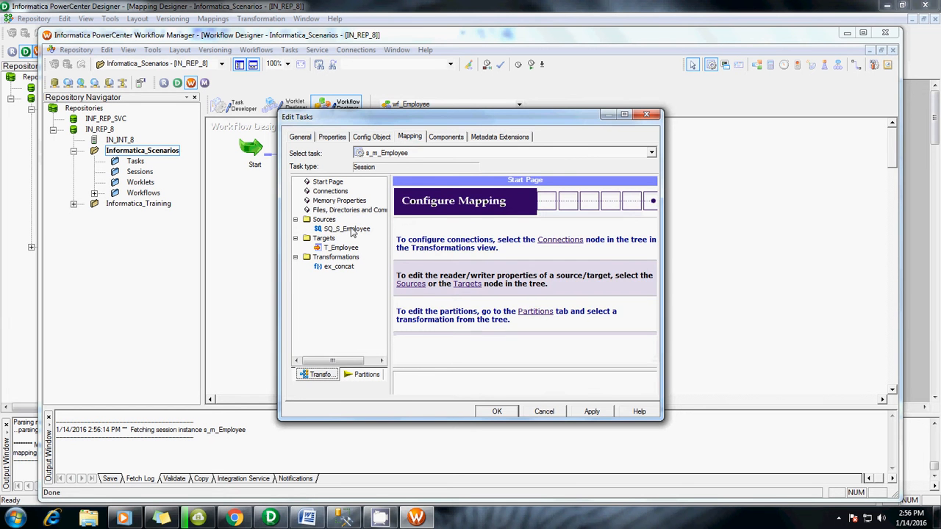
left_click(351, 229)
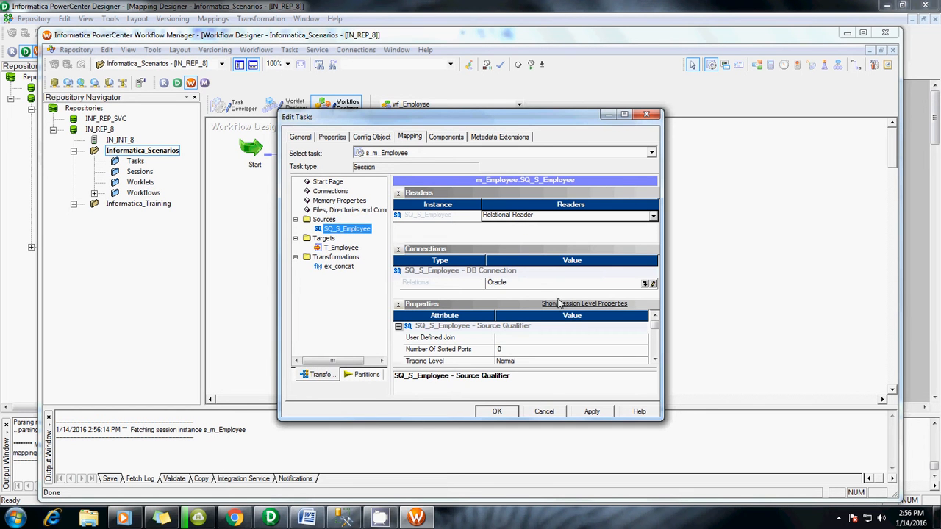
left_click(537, 286)
left_click(644, 284)
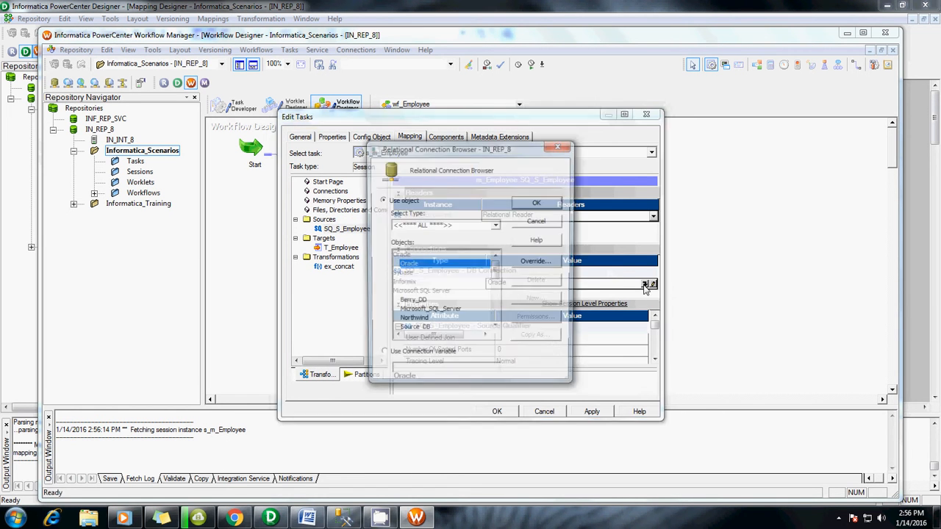
left_click(424, 330)
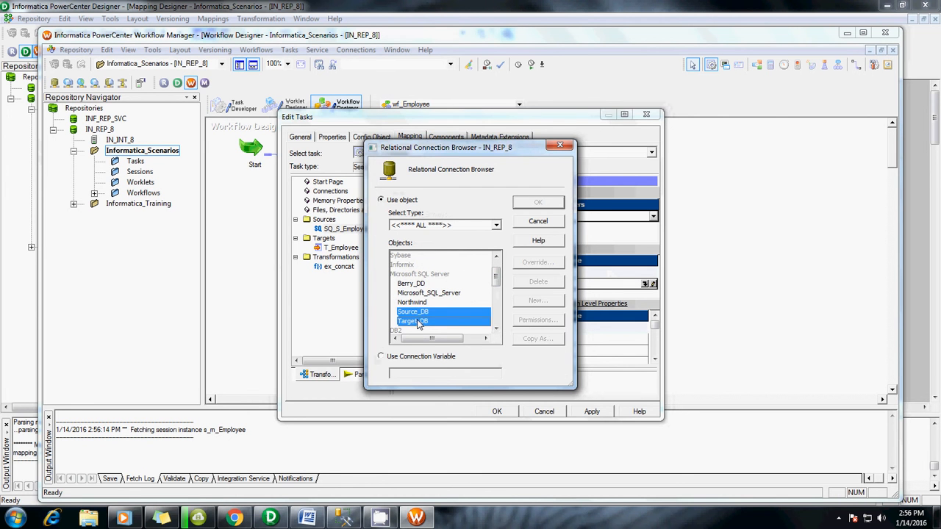
double_click(418, 314)
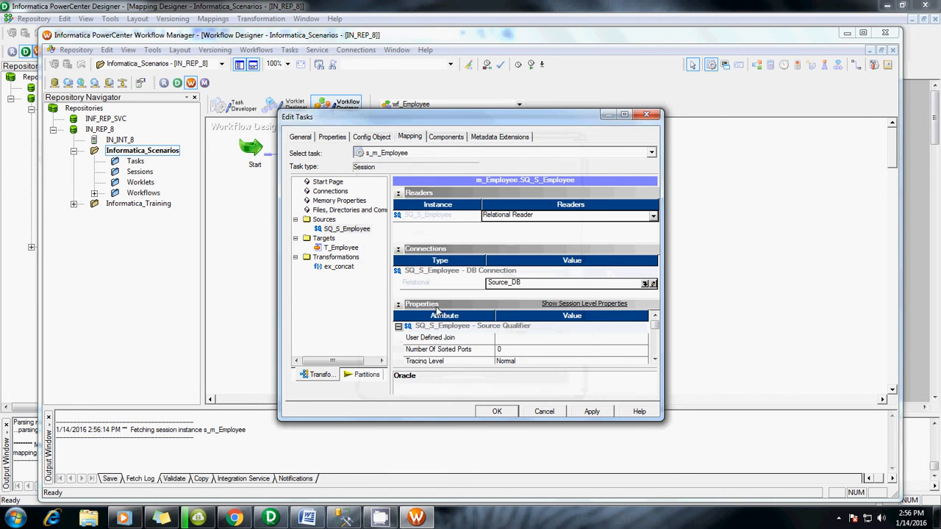
Step: Set the relational connection of the T_Employee target to Target_DB in the session's mapping settings
left_click(340, 248)
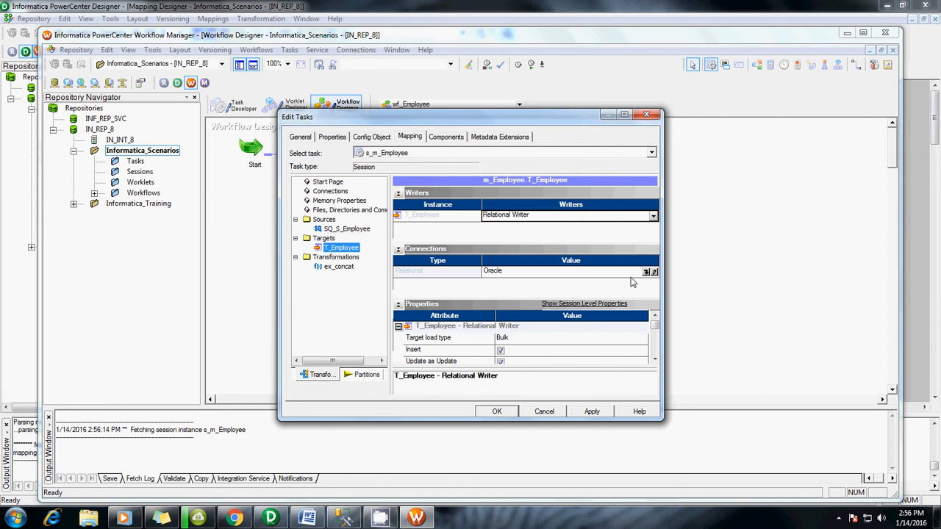
left_click(646, 273)
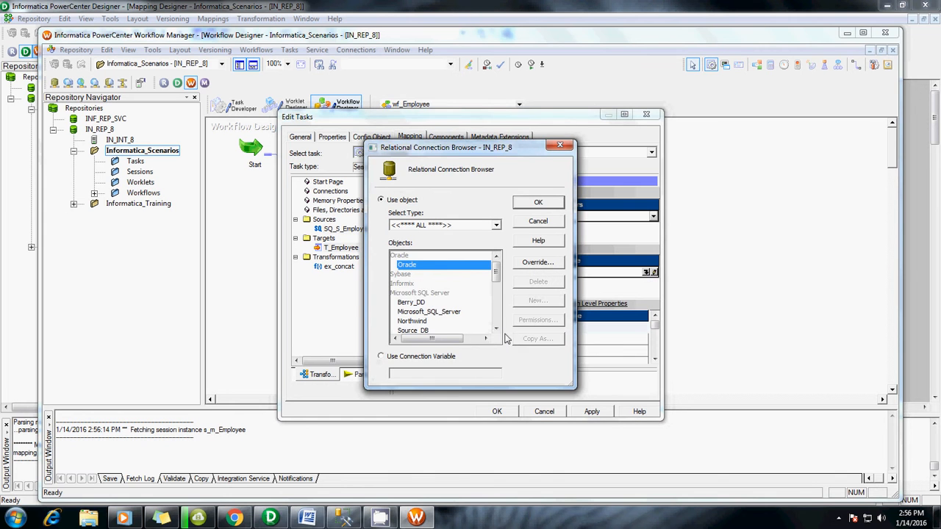
left_click(497, 329)
double_click(413, 313)
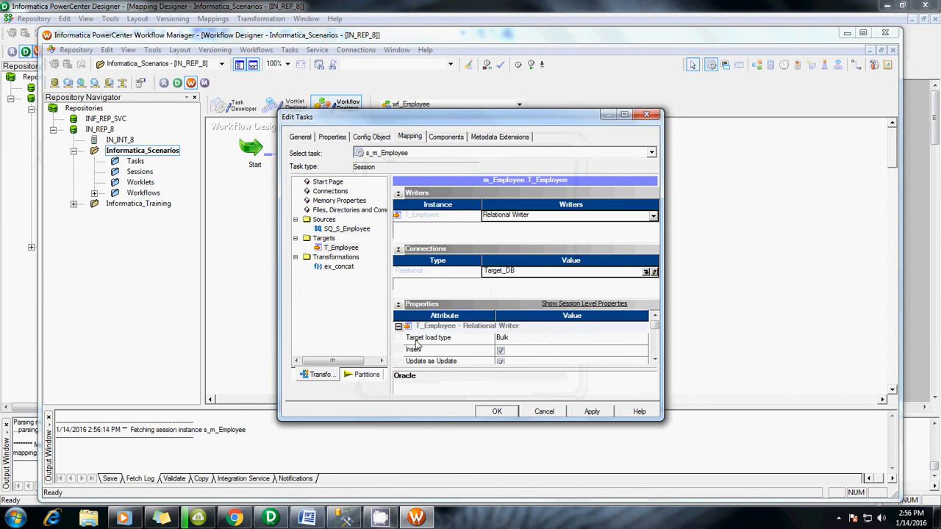
Step: Set the target load type of the T_Employee target to Normal in the session's mapping settings
left_click(523, 343)
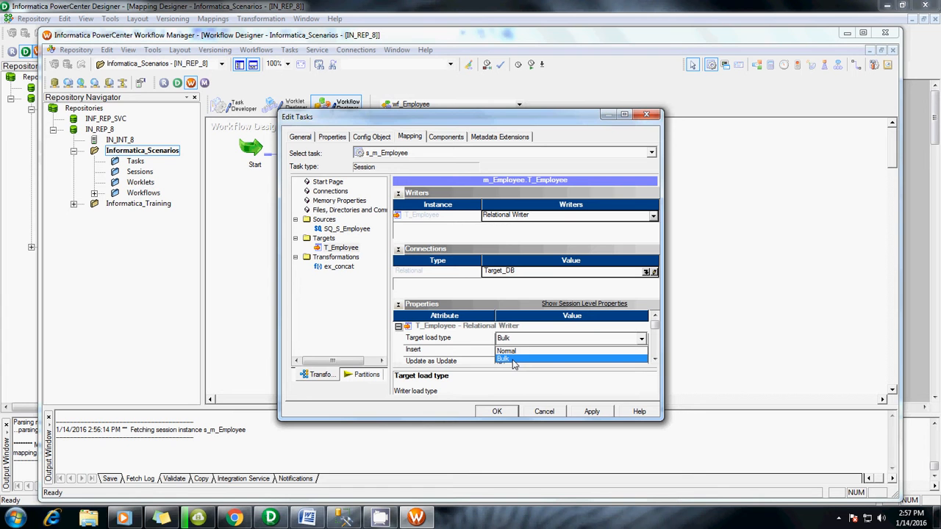
left_click(507, 351)
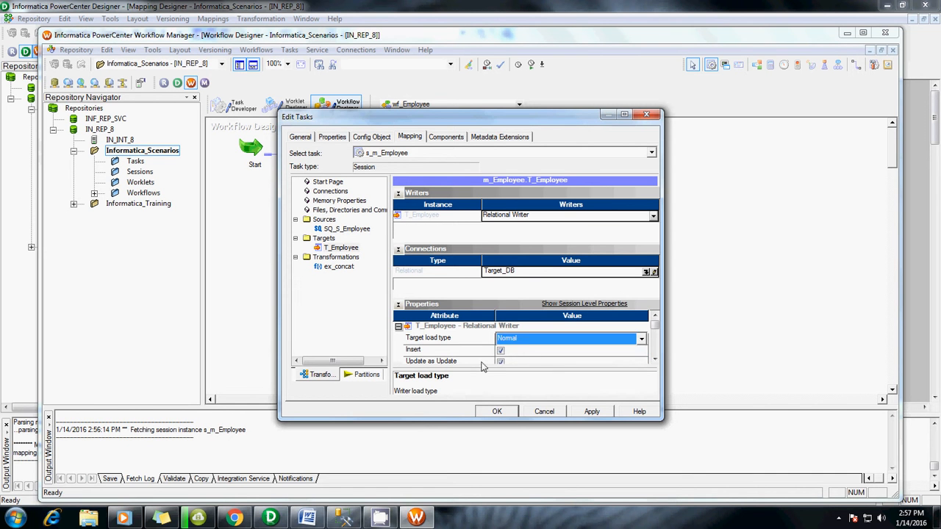
Step: Check the remaining T_Employee writer properties and the ex_concat properties, and apply the s_m_Employee session settings
left_click(654, 358)
left_click(655, 358)
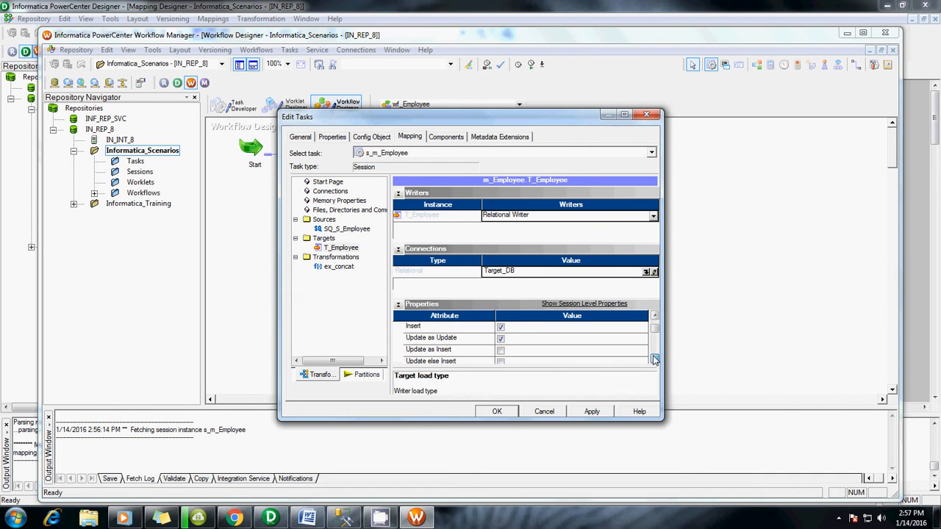
left_click(654, 359)
left_click(654, 359)
left_click(654, 359)
left_click(654, 359)
left_click(654, 359)
left_click(654, 359)
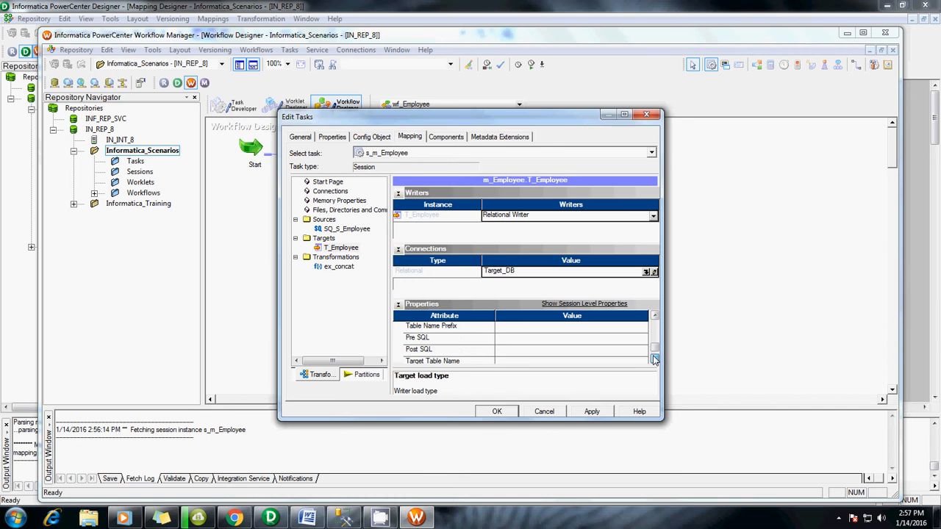
left_click(655, 359)
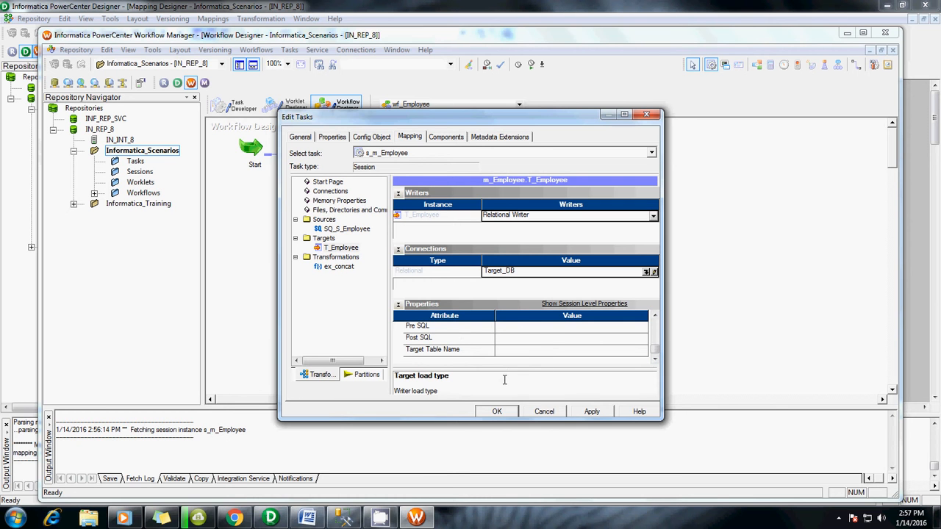
left_click(335, 267)
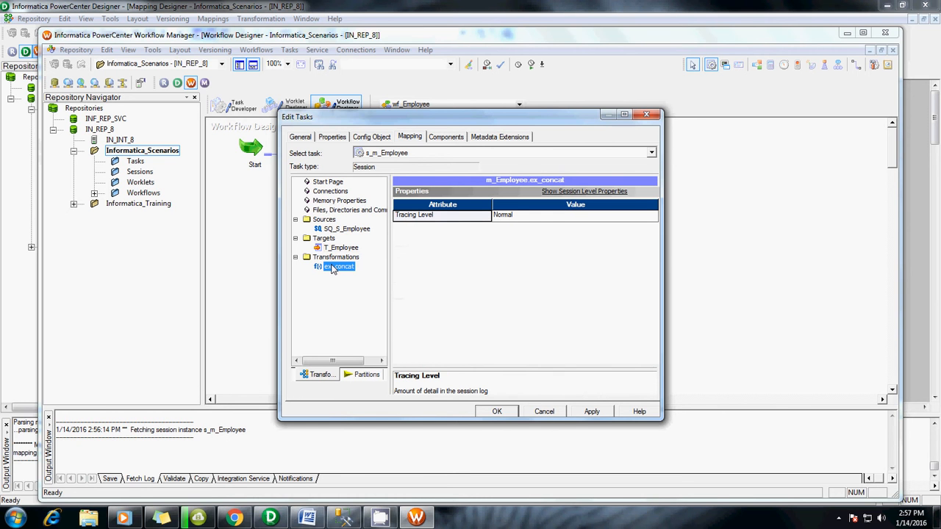
left_click(592, 411)
left_click(498, 412)
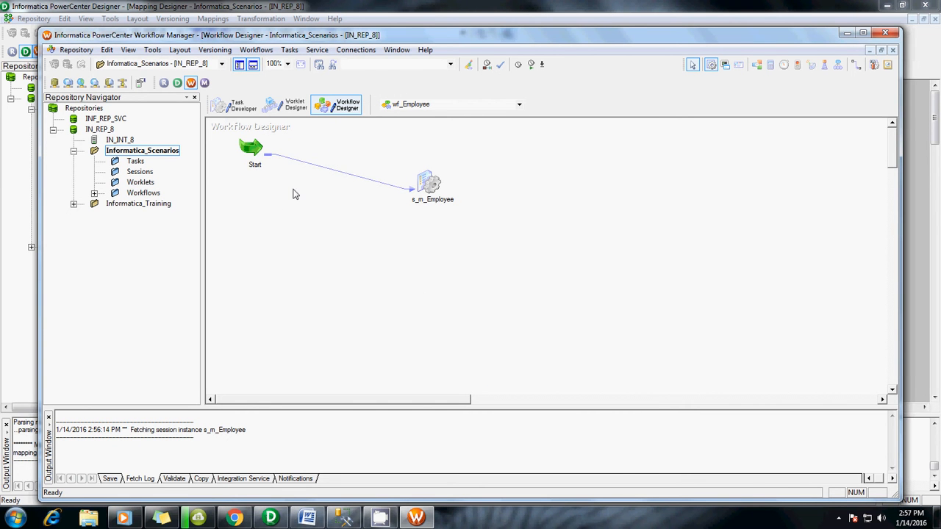
Step: Validate the wf_Employee workflow and save it to the repository
left_click(290, 51)
mouse_move(269, 53)
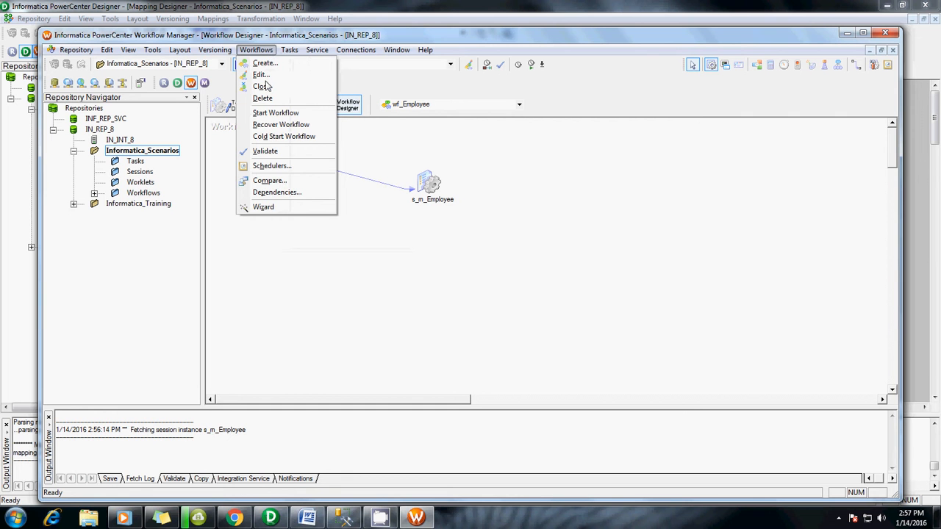
left_click(265, 151)
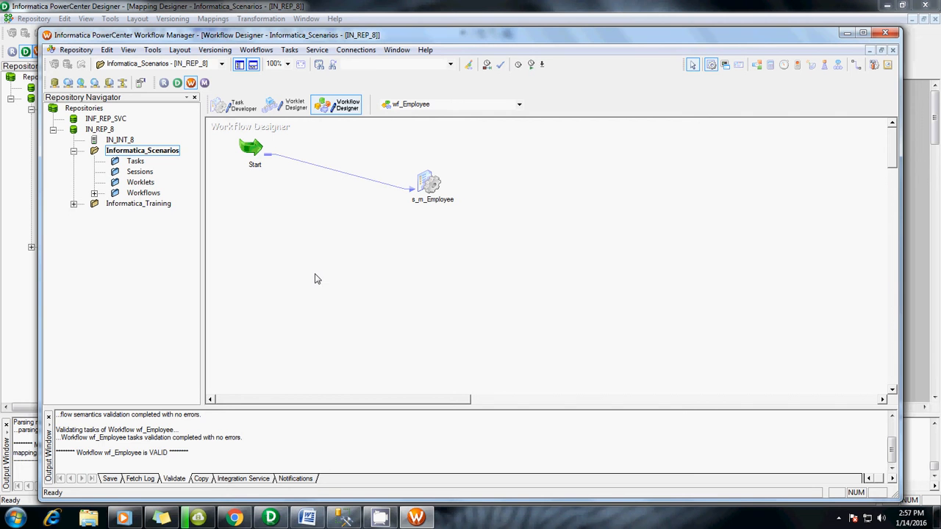
key("ctrl+s")
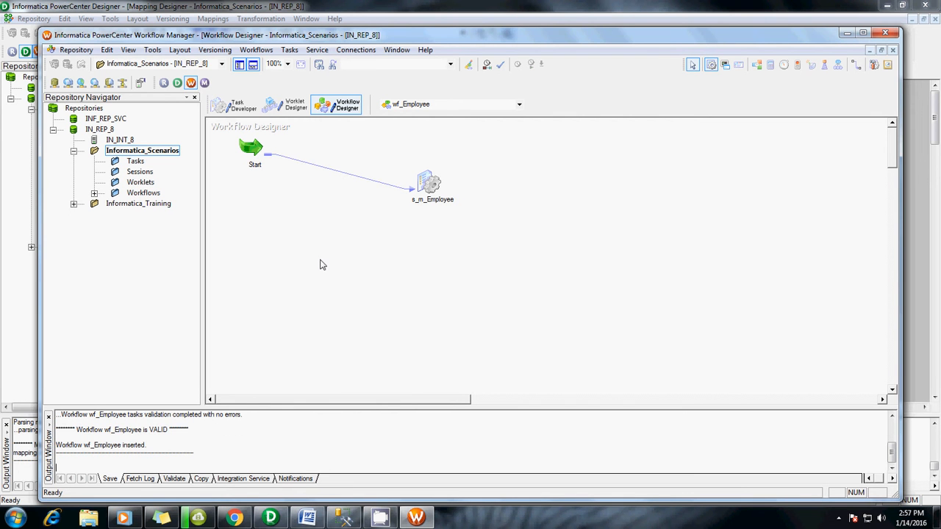
right_click(309, 237)
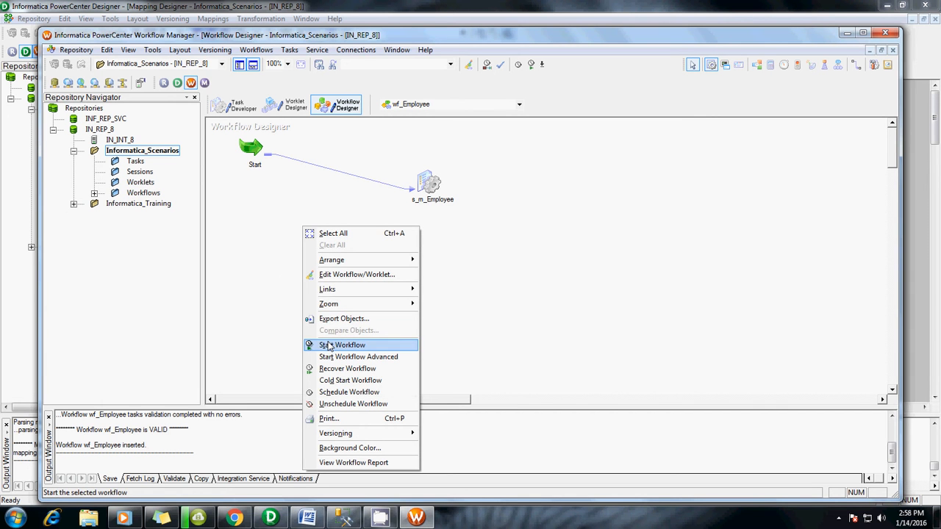
left_click(250, 221)
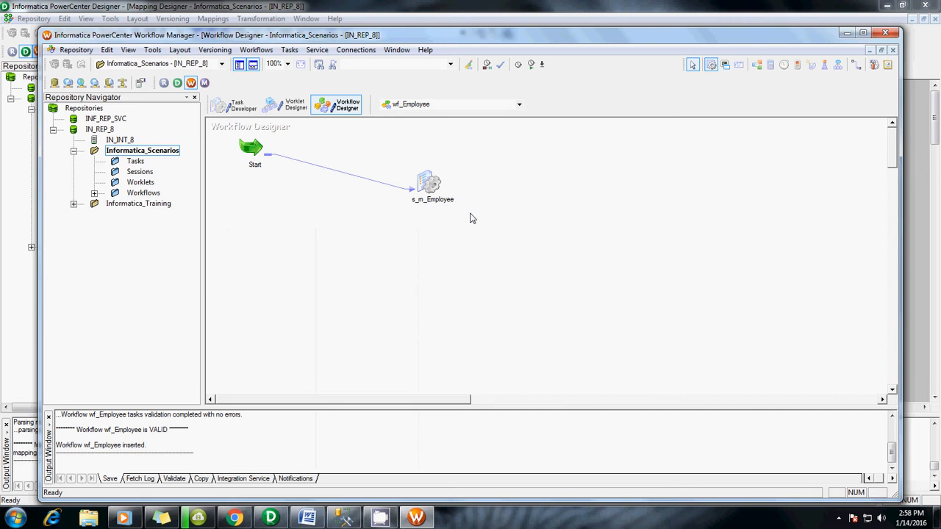
Step: Check the source and target query results in SQL Server Management Studio, and view the T_Employee target's linked columns in PowerCenter Designer
left_click(344, 519)
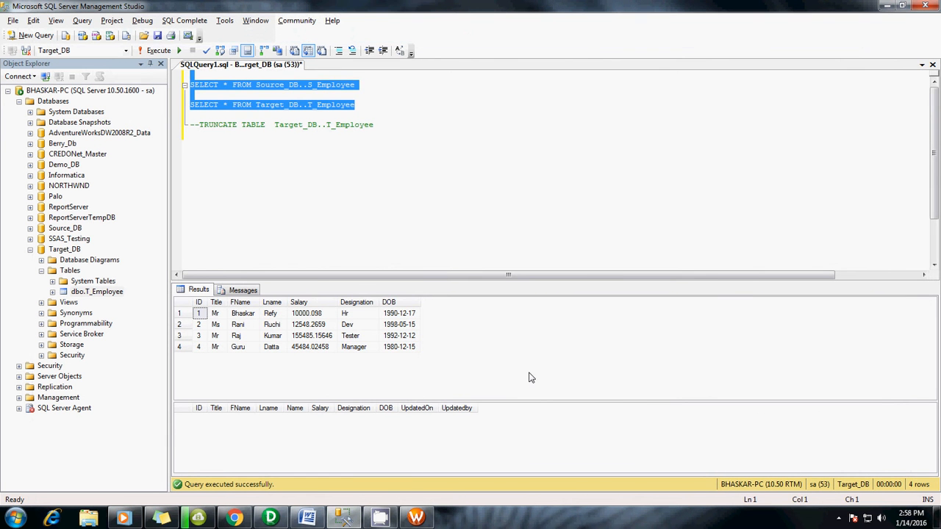
key("alt+Tab")
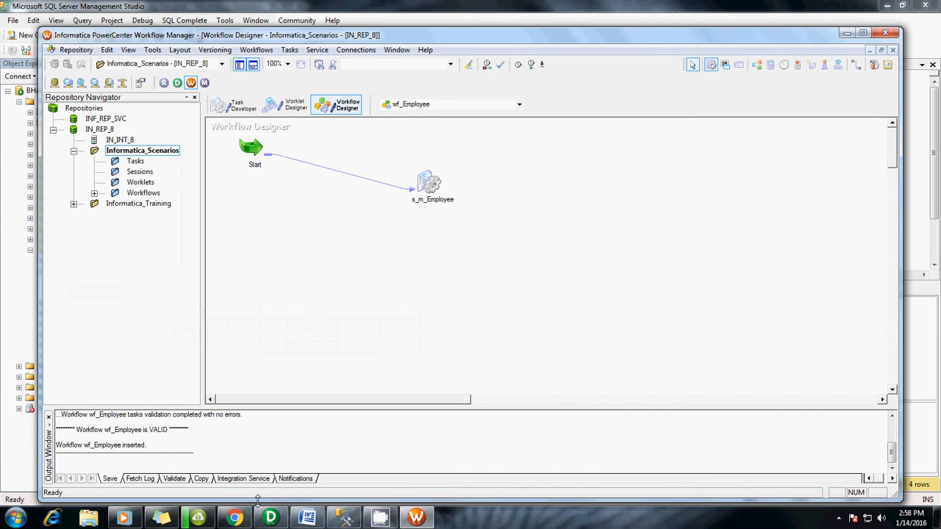
left_click(271, 518)
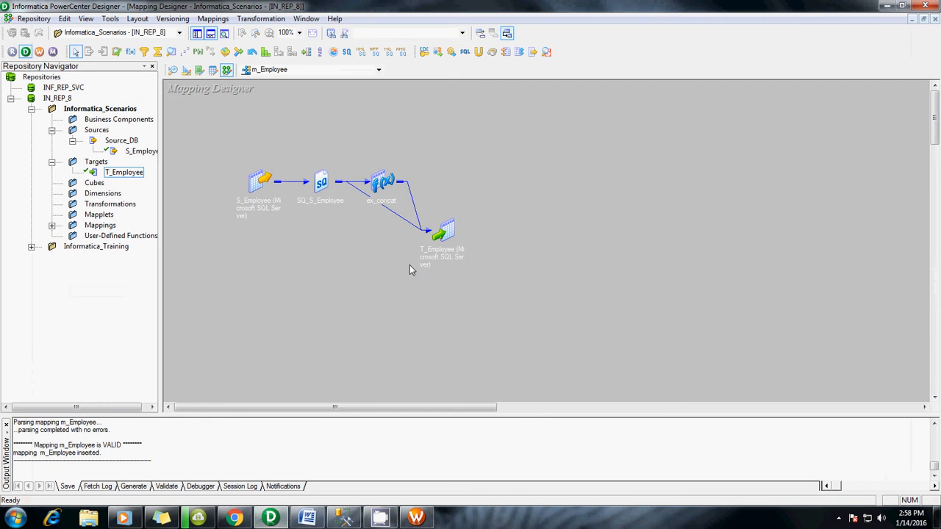
double_click(440, 231)
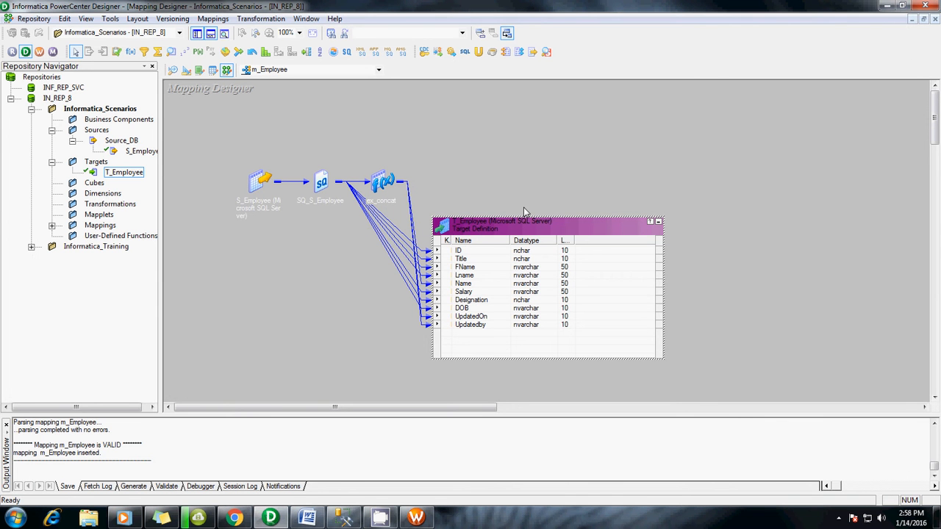
left_click(578, 178)
Step: Switch back to Workflow Manager and start the wf_Employee workflow
key("alt+Tab")
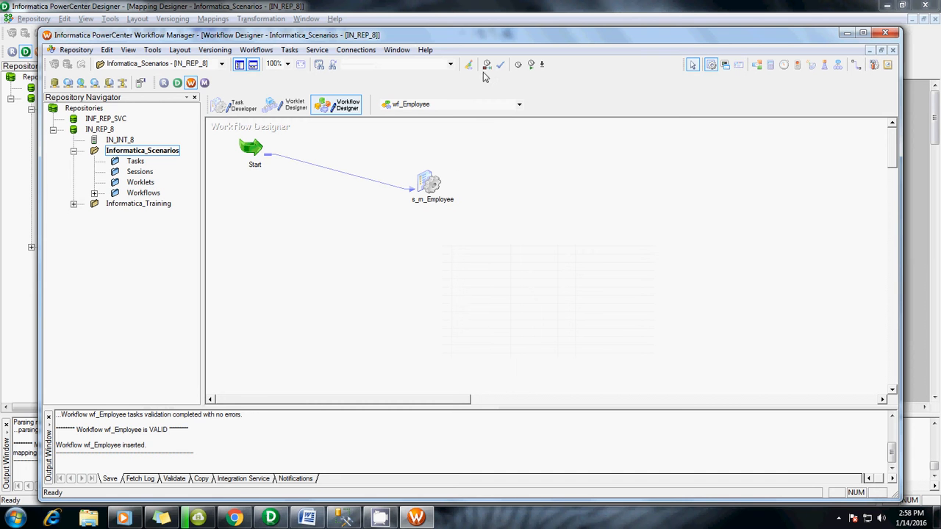
left_click(531, 65)
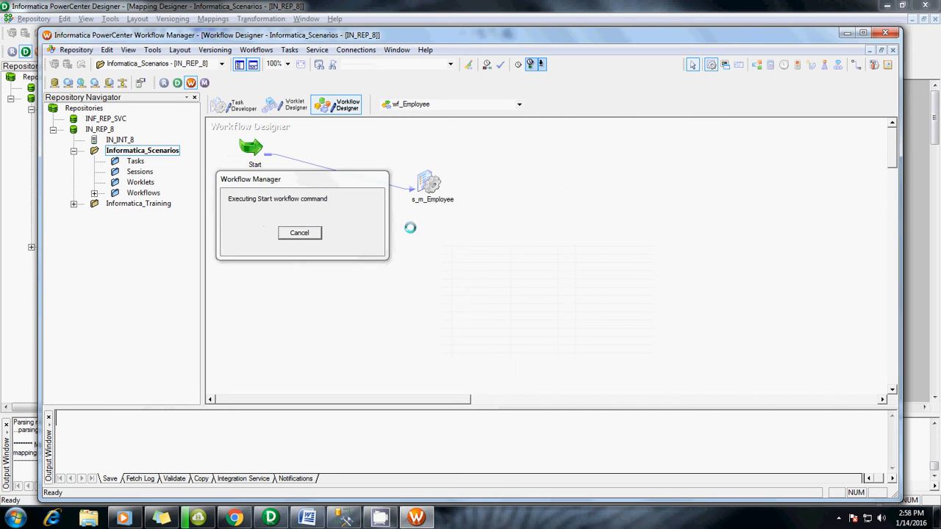
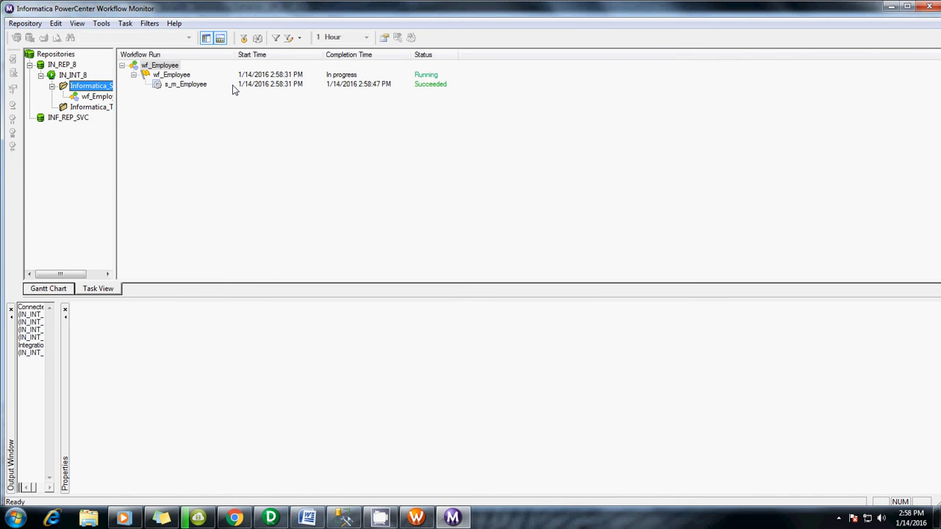
Step: In Workflow Monitor, get the run properties of s_m_Employee and examine its source/target statistics
right_click(187, 86)
left_click(223, 246)
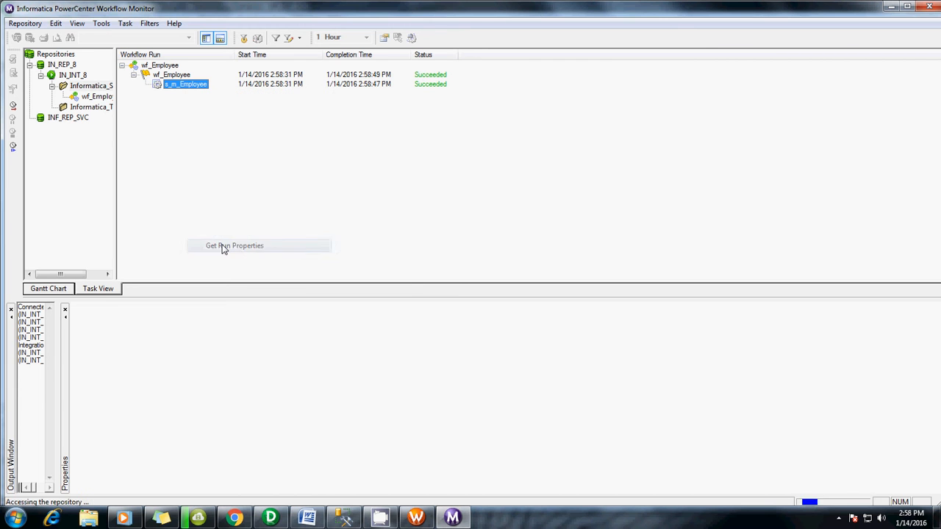
left_click(75, 321)
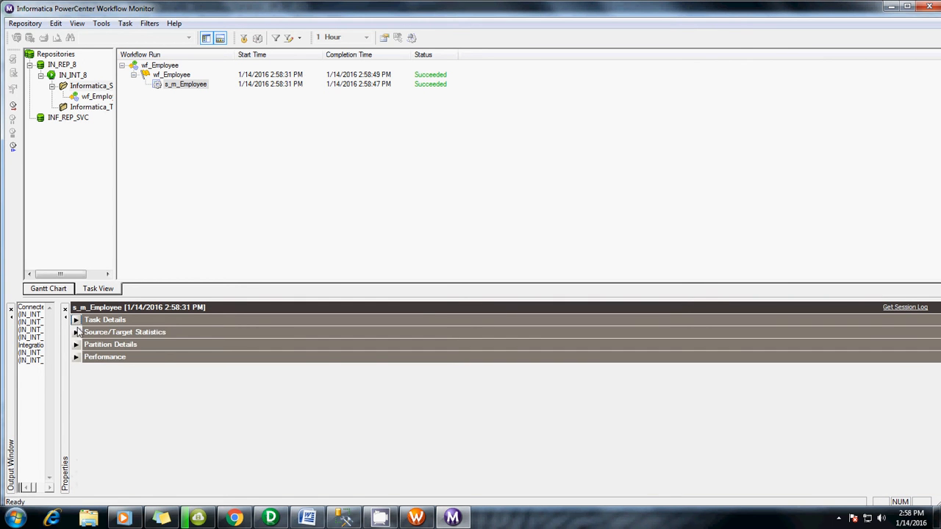
left_click(76, 332)
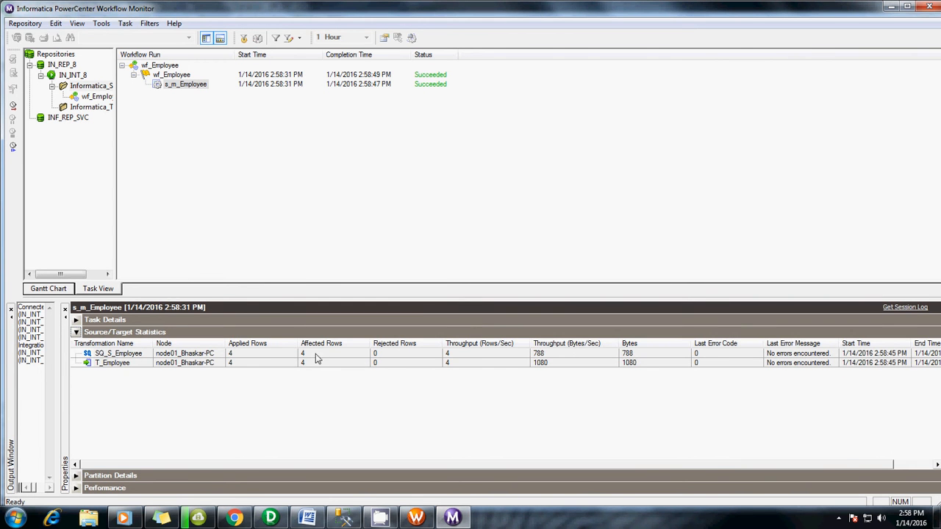
Step: Rerun the S_Employee and T_Employee SELECT queries in SQL Server Management Studio and examine the concatenated Name values in the target rows
left_click(339, 520)
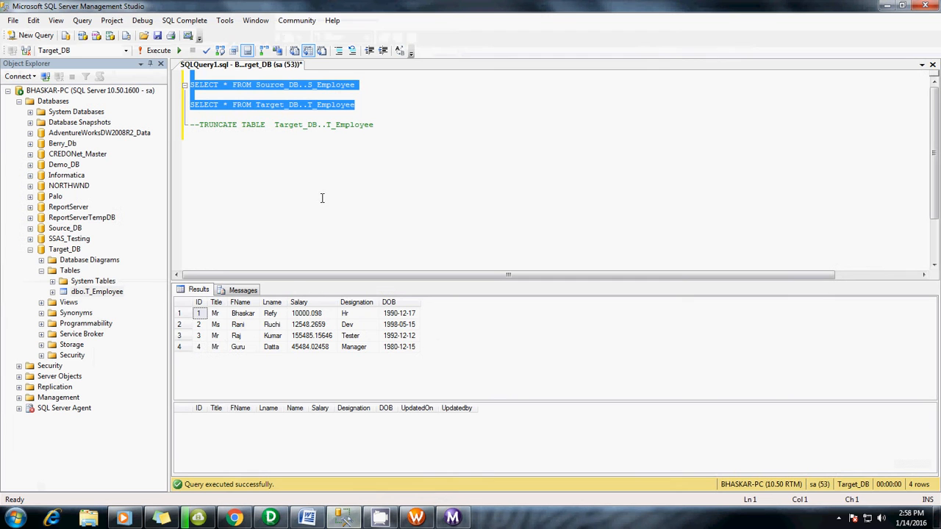
key("F5")
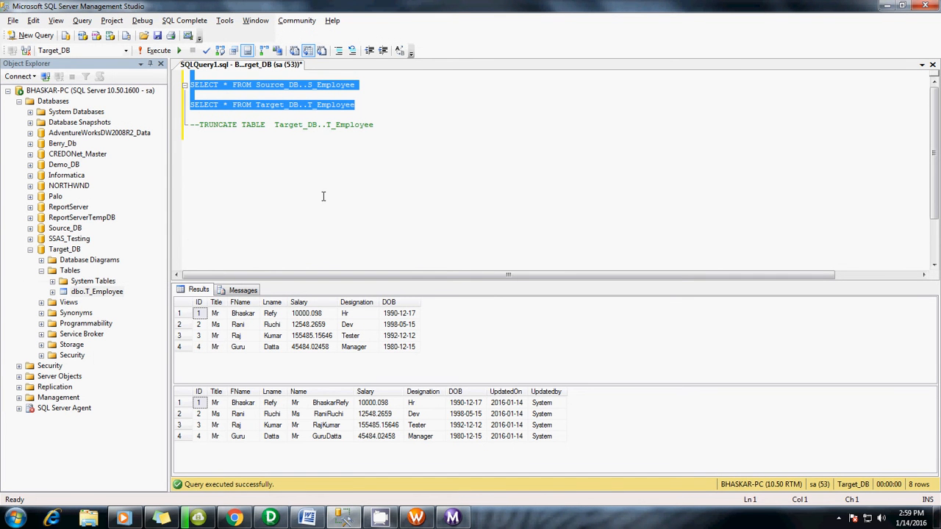
left_click(305, 405)
left_click(309, 414)
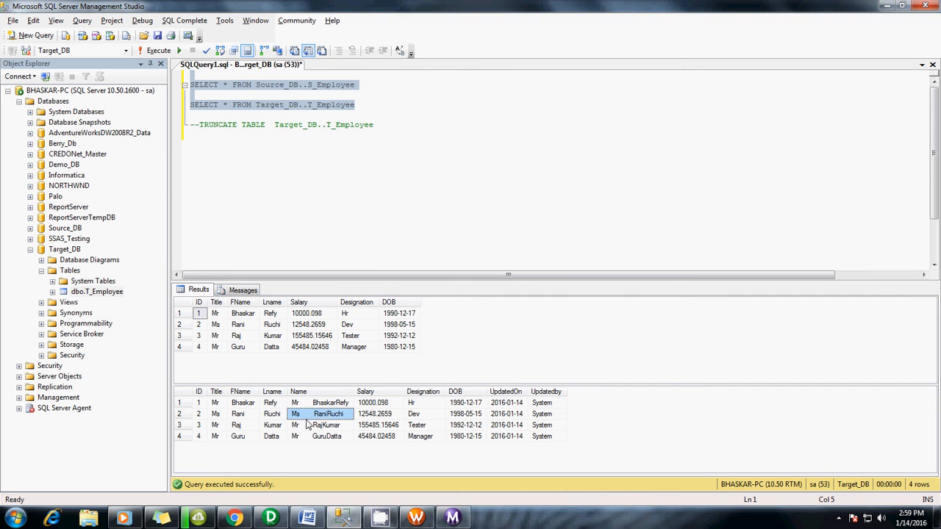
left_click(309, 425)
left_click(309, 436)
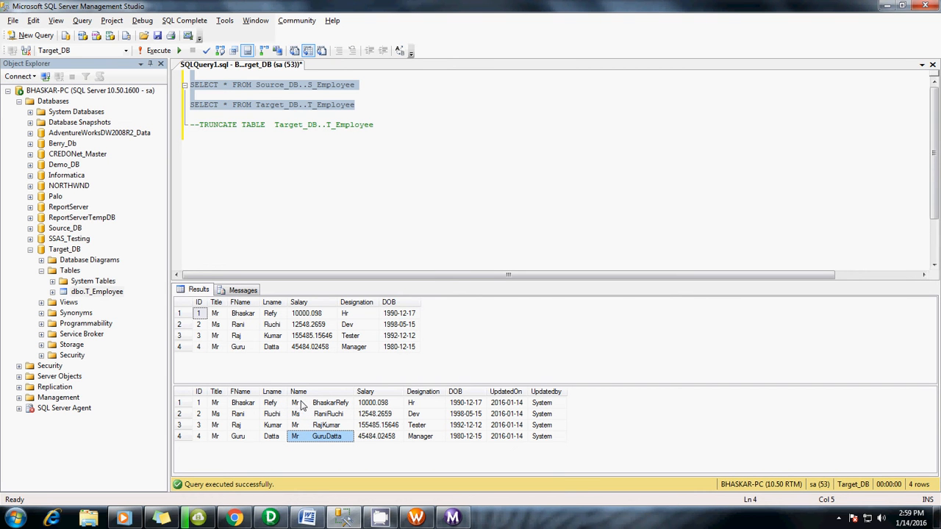
left_click(268, 404)
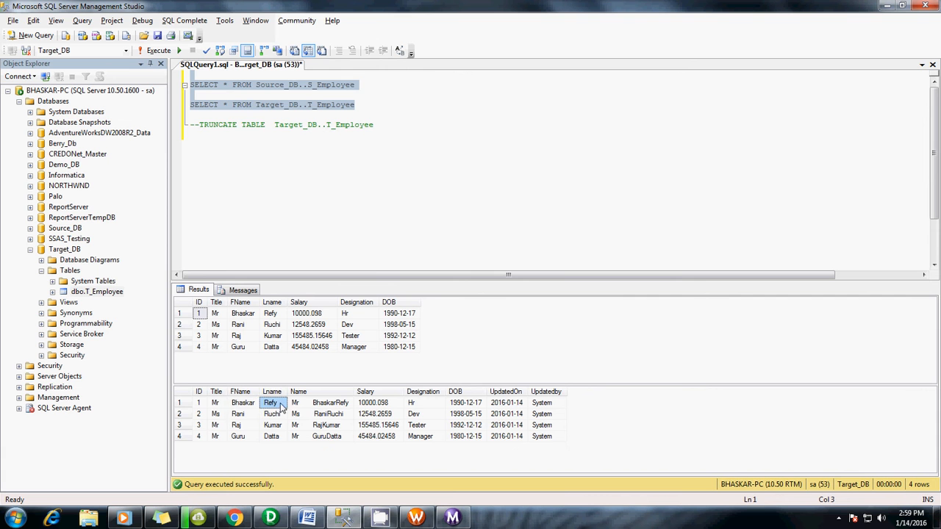
left_click(214, 403)
left_click_drag(298, 404, 337, 437)
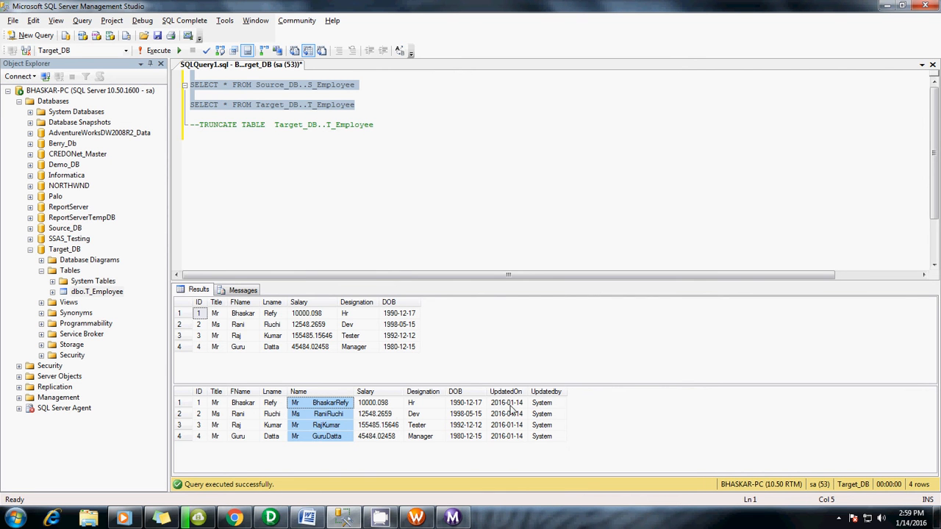
Step: Compare the target rows' UpdatedOn dates with the system date, and examine the Updatedby values
left_click_drag(509, 405, 515, 438)
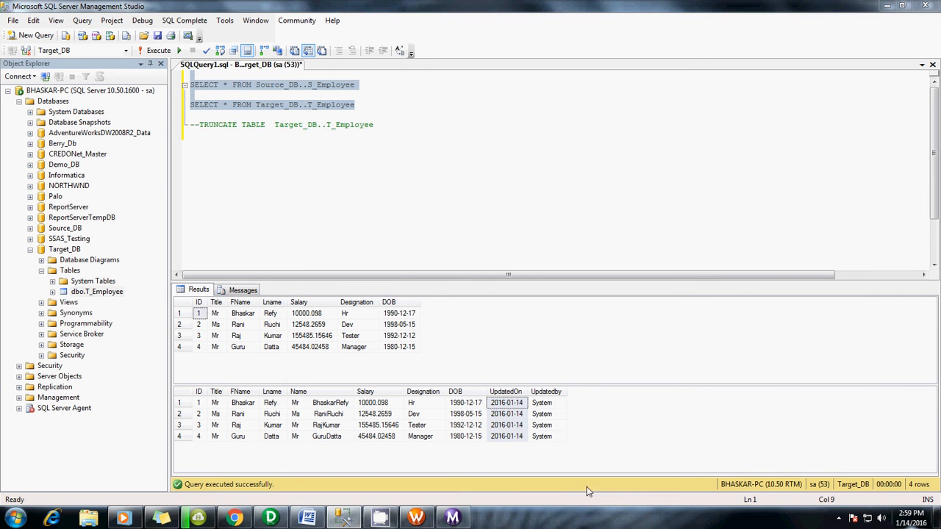
left_click(912, 518)
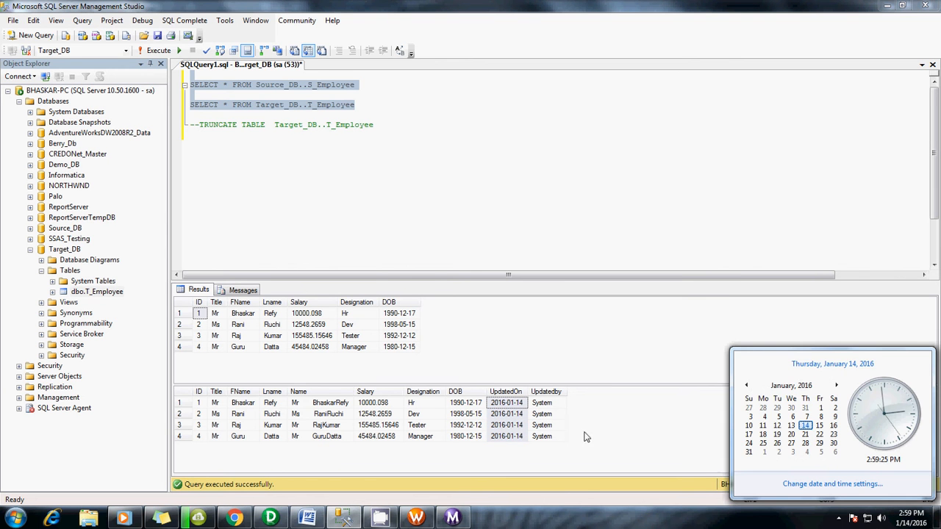
left_click(642, 429)
left_click_drag(550, 407, 554, 437)
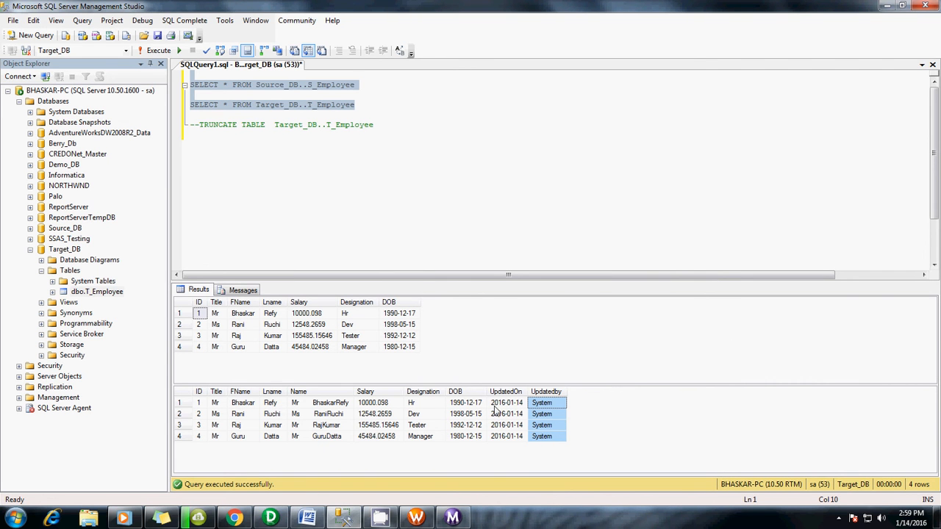
left_click(520, 226)
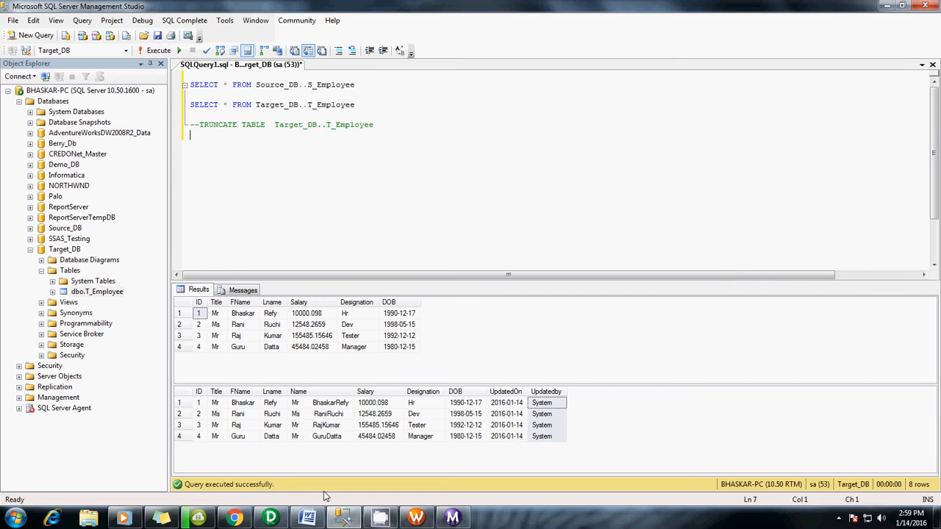
Step: Switch to PowerCenter Designer and open the ex_concat expression transformation's ports for editing
left_click(271, 519)
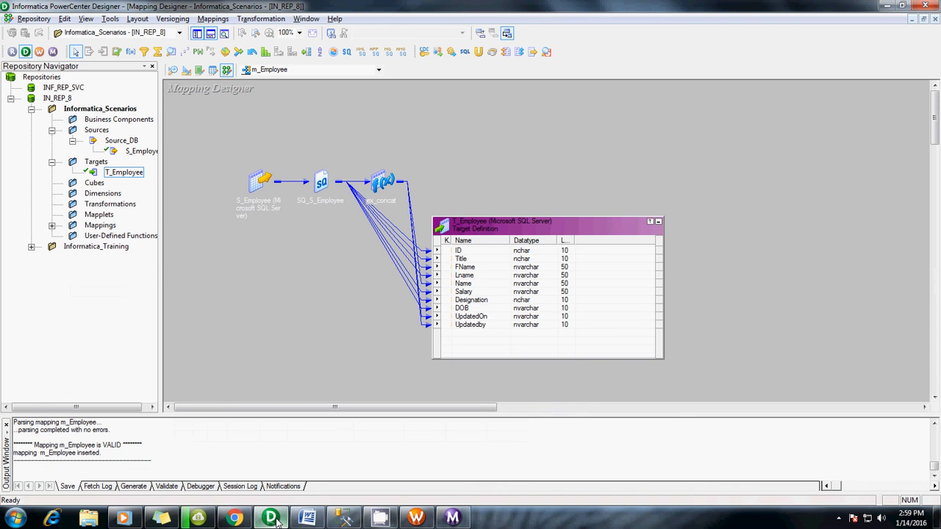
left_click(381, 184)
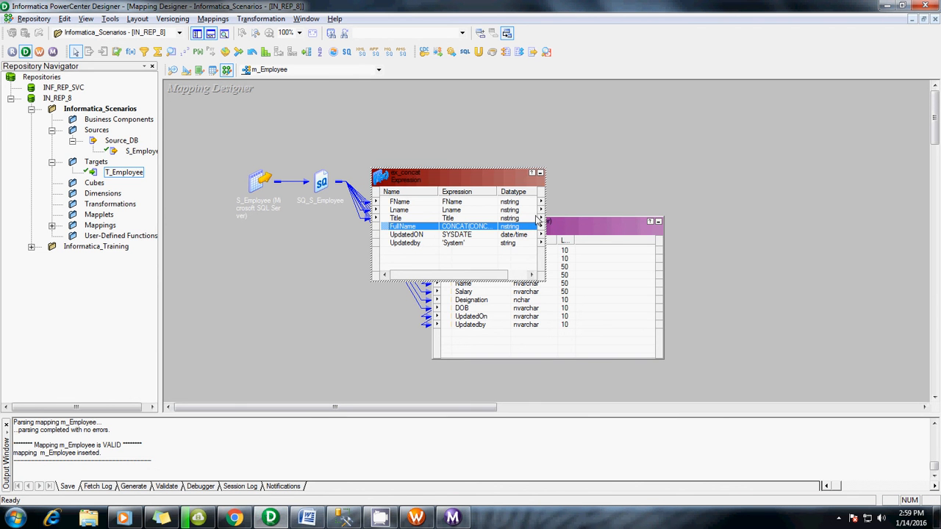
double_click(460, 258)
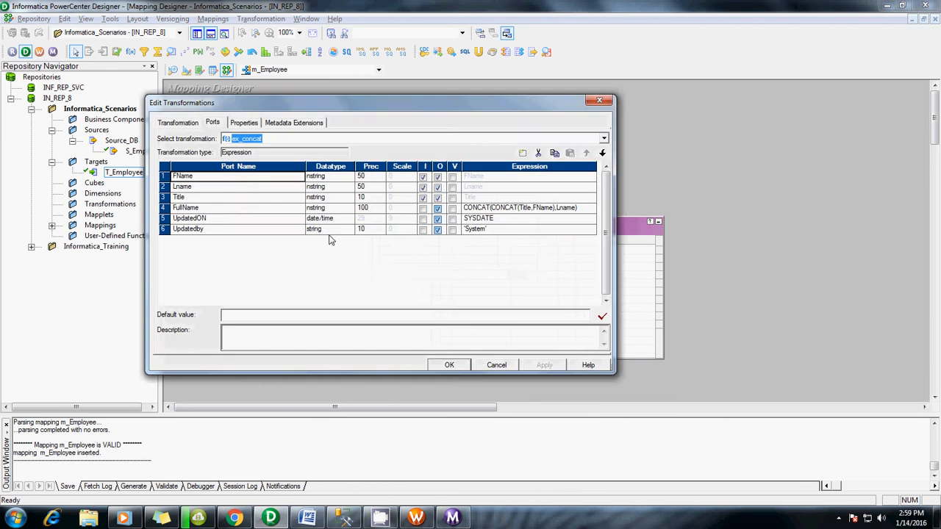
Step: Replace the FullName port's nested CONCAT formula with Title||.||FName|| ||Lname and validate it
left_click(492, 208)
left_click(591, 208)
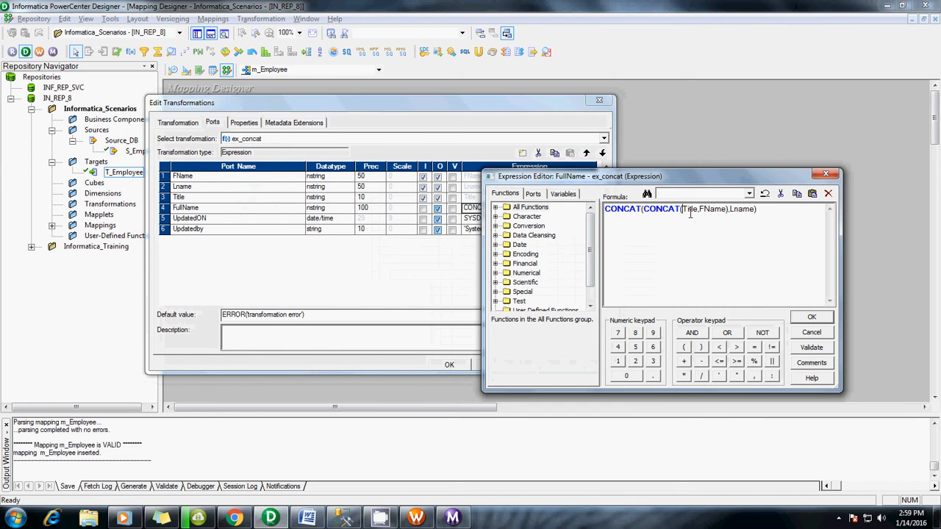
left_click_drag(683, 208, 604, 214)
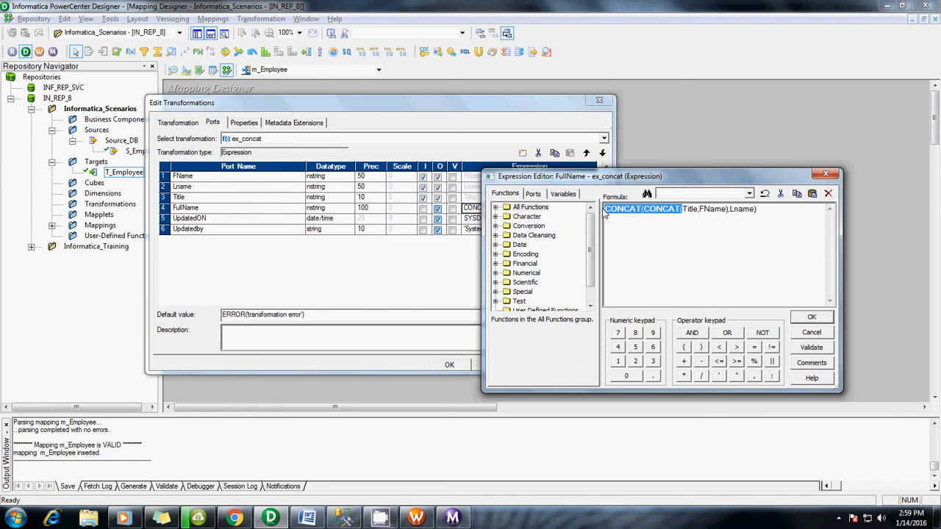
key("BackSpace")
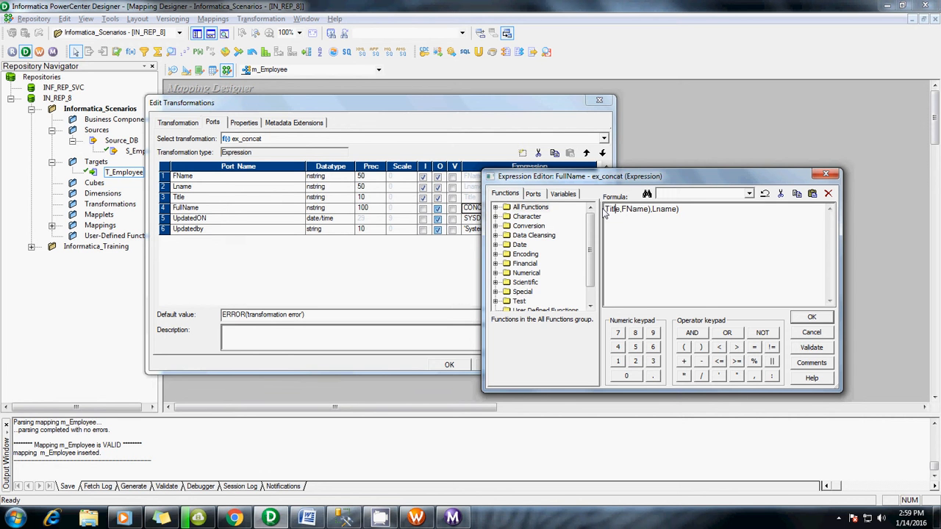
type("||")
type("' '")
type("||")
key("Delete")
type("||")
key("Delete")
key("Delete")
type("||")
left_click(803, 348)
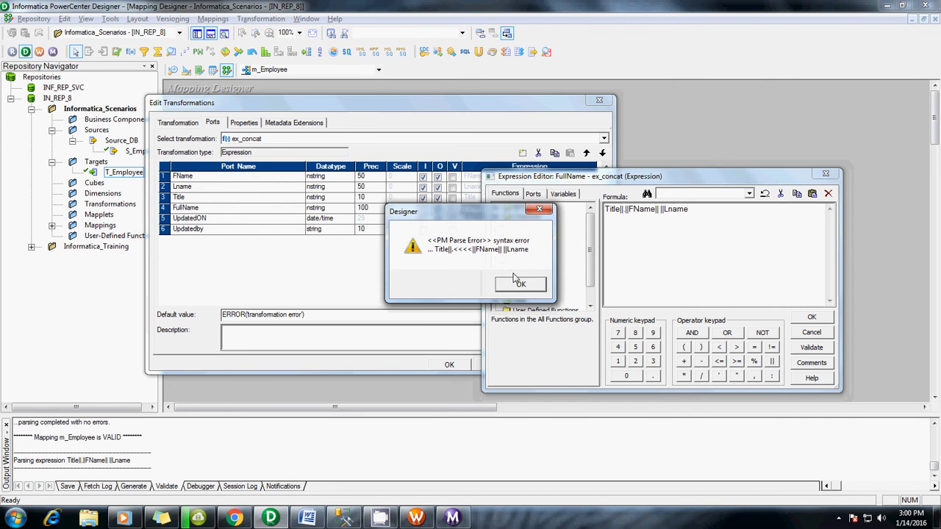
left_click(532, 290)
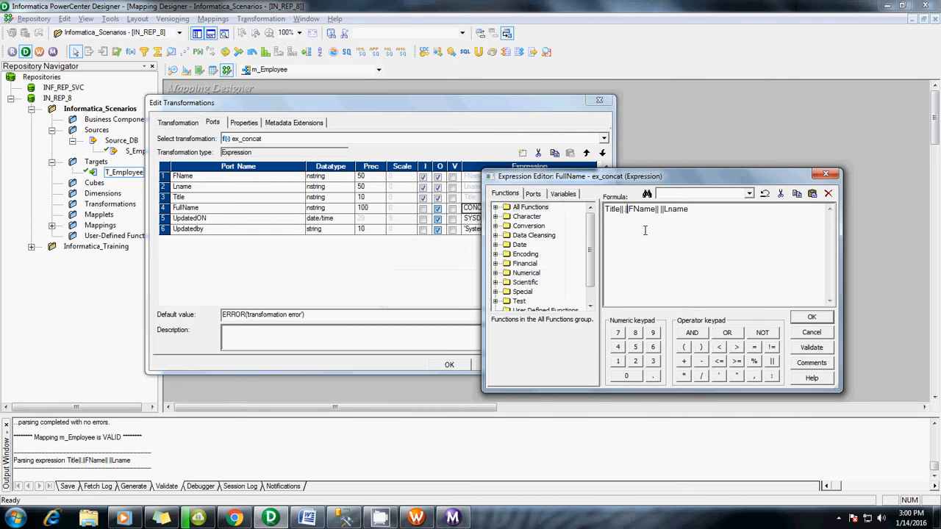
Step: Quote the separators so the FullName formula reads Title||'.'||FName||' '||Lname, validate it and accept it
type("' '")
type("' '")
left_click(813, 345)
left_click(708, 312)
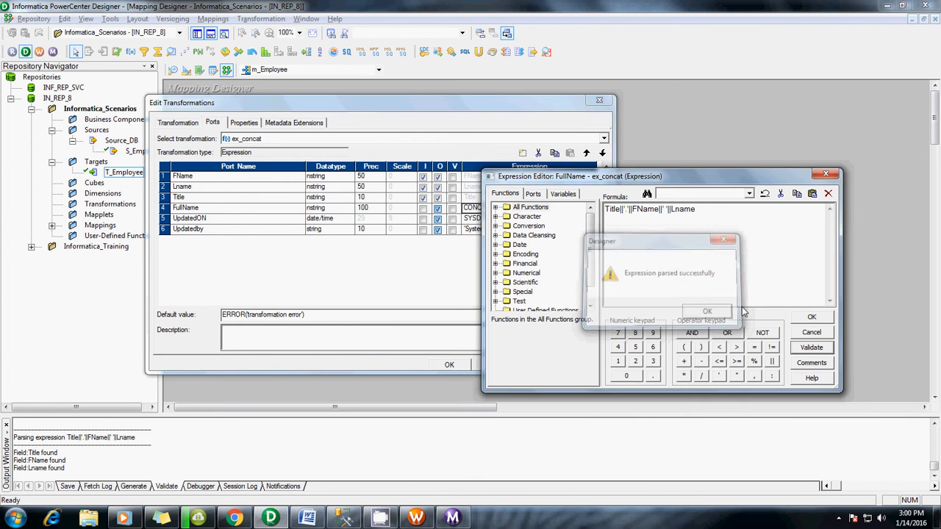
left_click(814, 318)
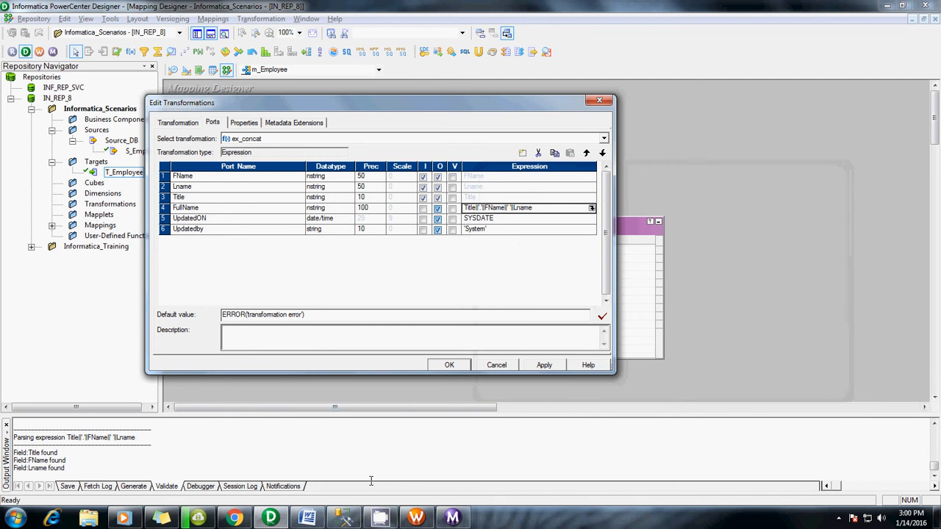
Step: Switch to SQL Server Management Studio and examine the decimals of the Salary values in the target rows
left_click(343, 519)
left_click_drag(382, 403, 386, 438)
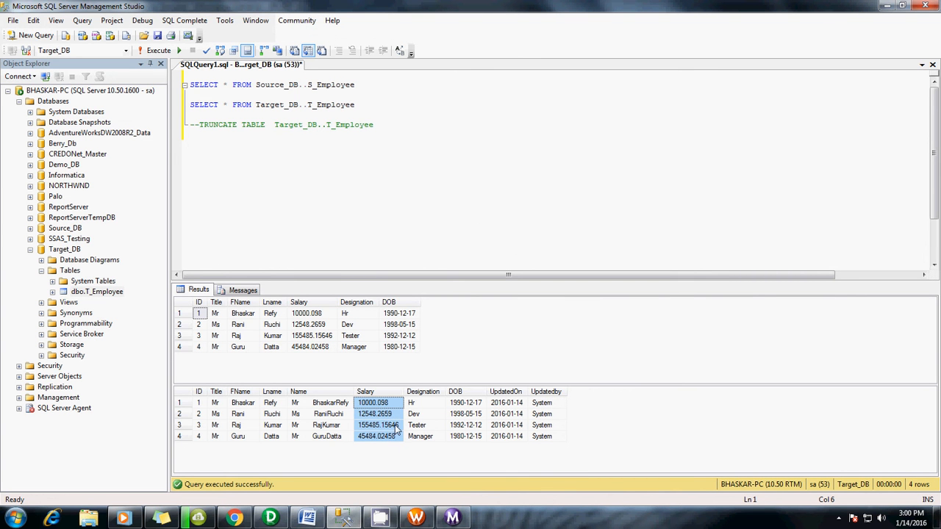
left_click(393, 428)
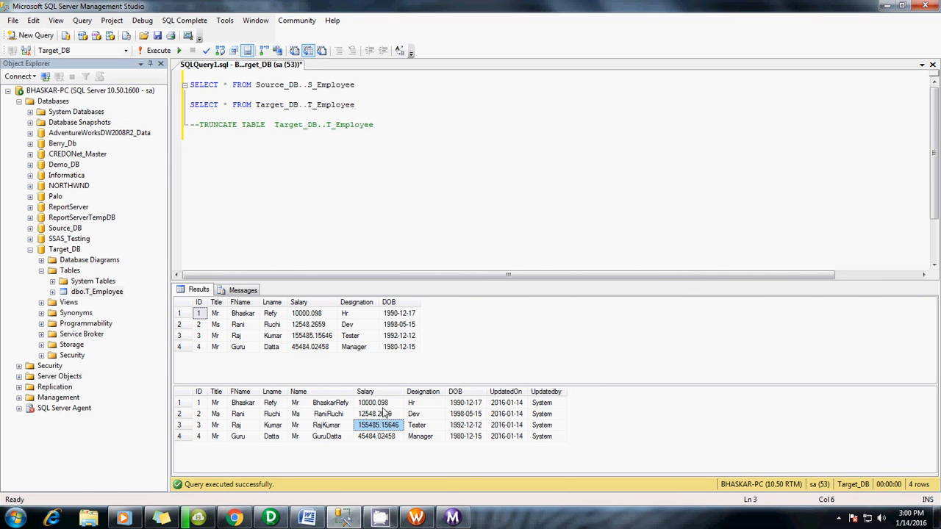
Step: Switch back to Designer and add a port named newSalary below FullName in ex_concat
left_click(465, 519)
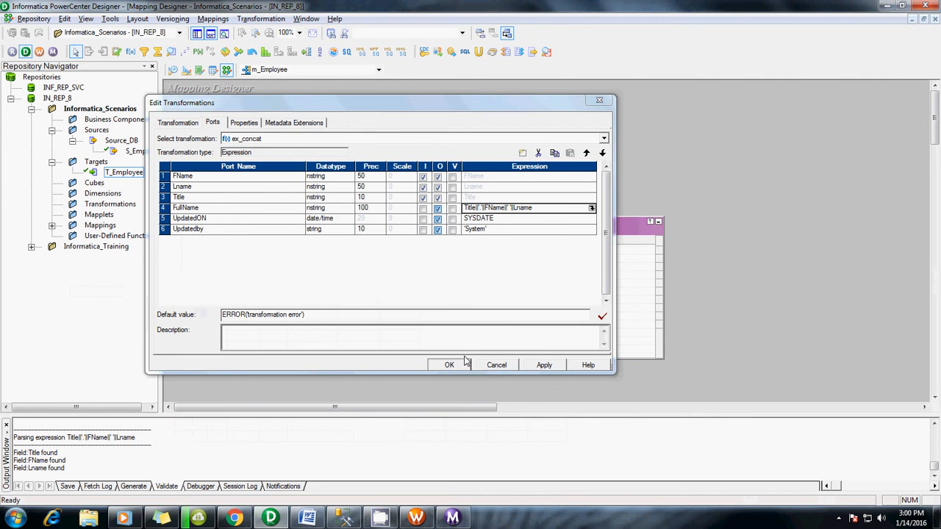
left_click(344, 245)
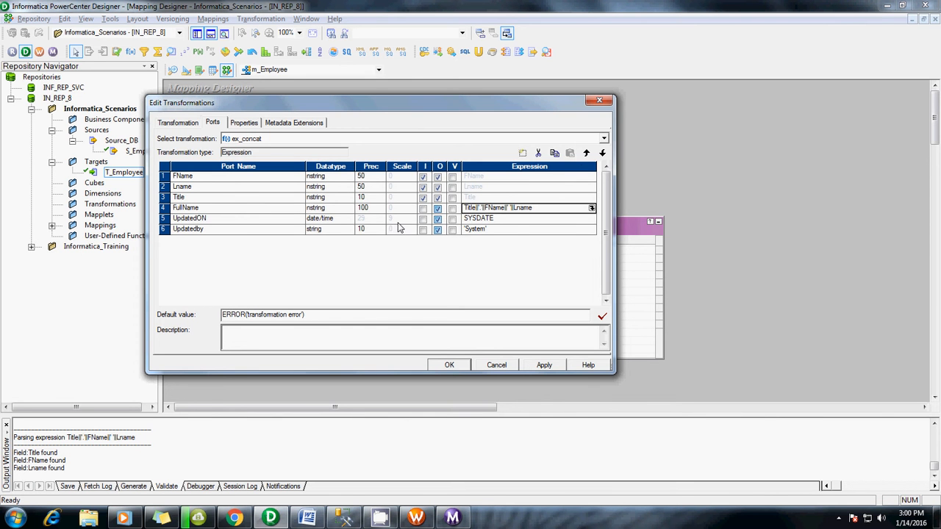
left_click(523, 153)
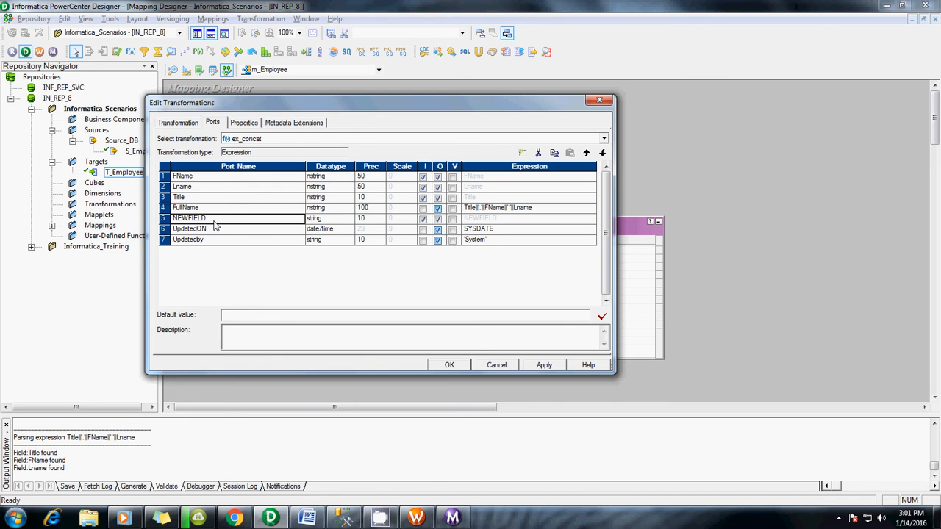
left_click(203, 218)
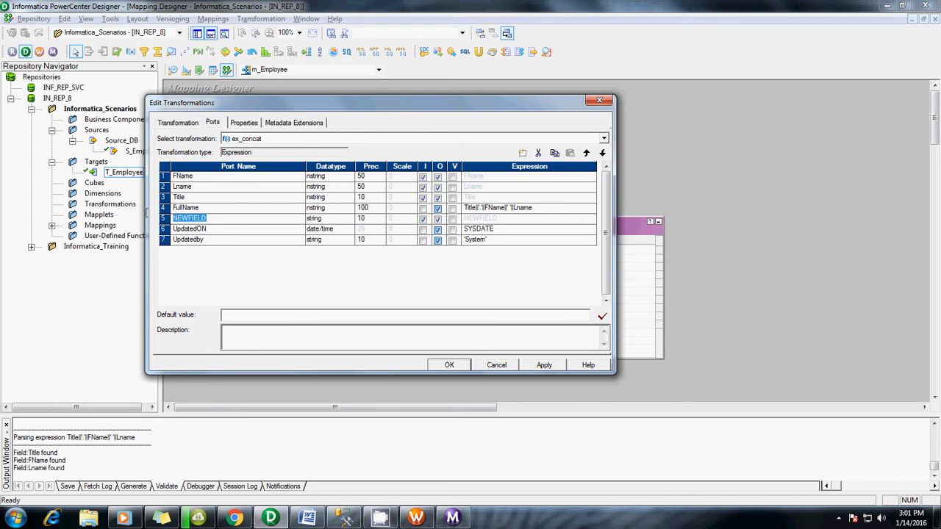
type("newSalary")
Step: Keep newSalary as string, set its precision to 20 and make it an output-only port
left_click(348, 219)
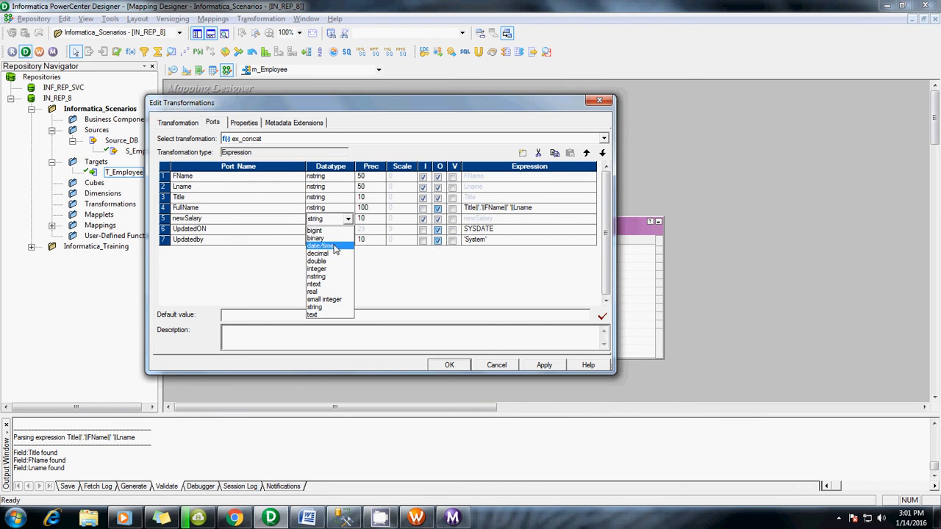
left_click(341, 222)
left_click(363, 220)
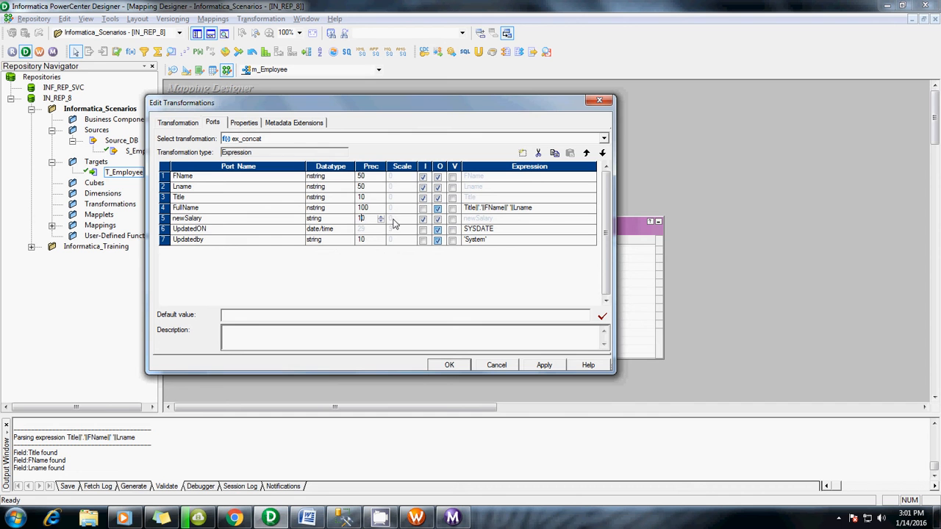
left_click_drag(363, 219, 353, 219)
type("20")
left_click(423, 219)
Step: Replace newSalary's default expression with the TO_DECIMAL function from the Data Cleansing functions
left_click(495, 220)
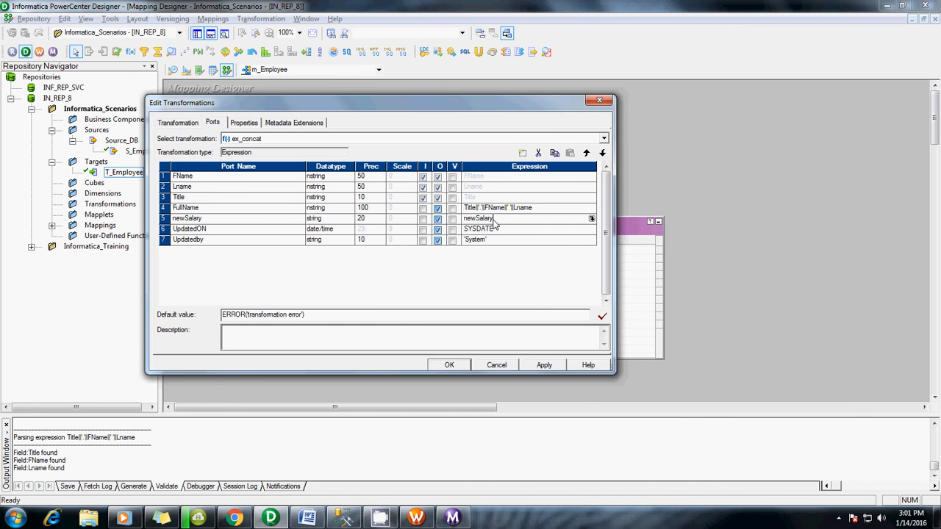
left_click(591, 220)
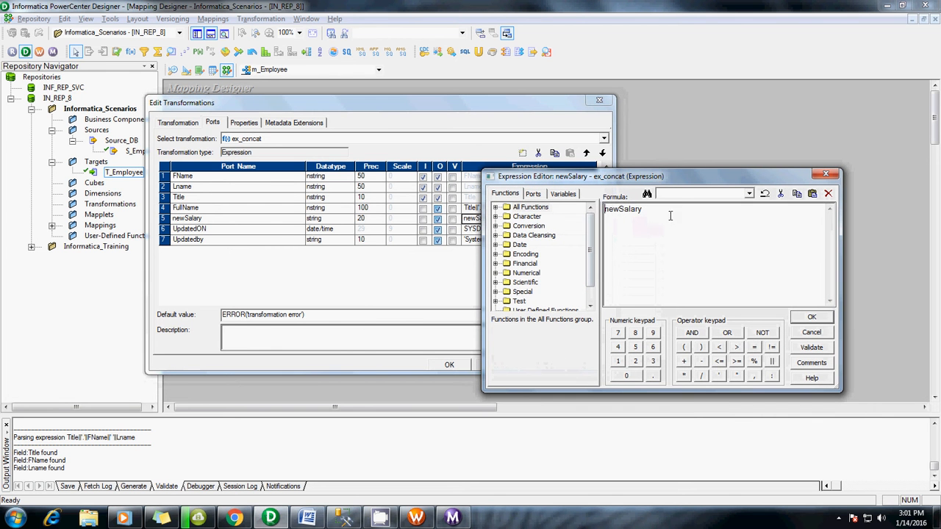
left_click_drag(670, 216, 607, 215)
key("BackSpace")
left_click(495, 235)
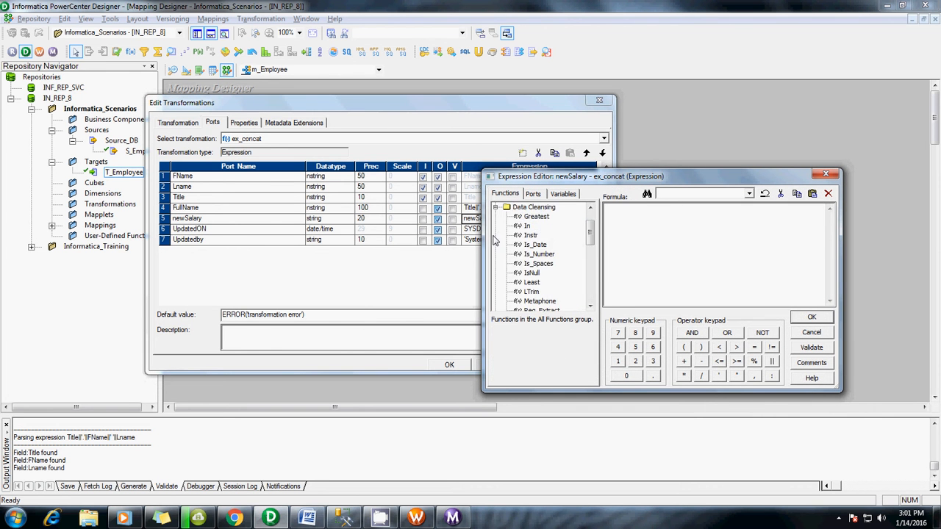
scroll(544, 273, "down", 6)
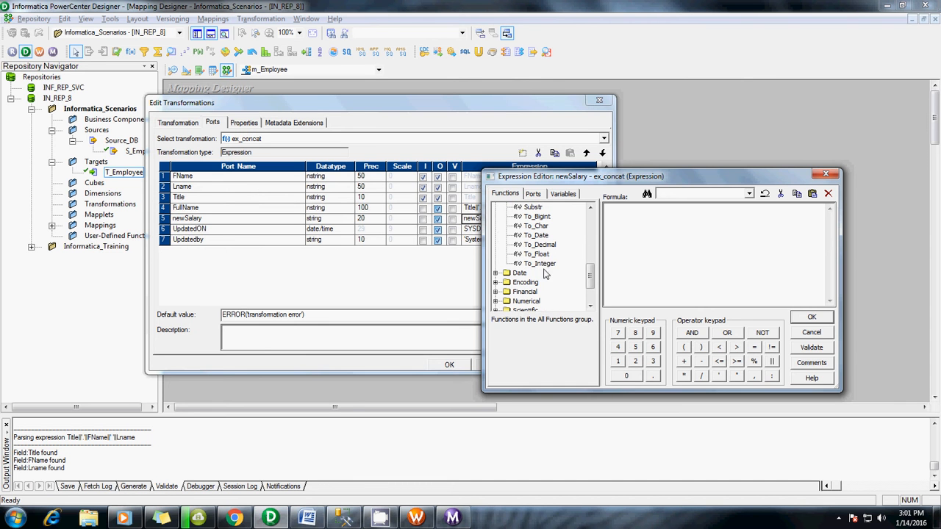
double_click(545, 246)
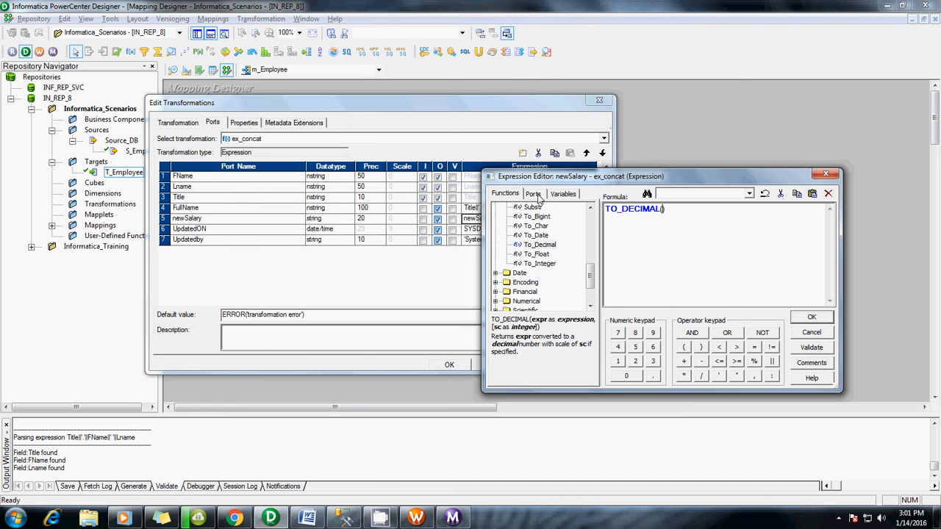
Step: Complete TO_DECIMAL with SQ_S_Employee's Salary port and a scale of 2, then validate and accept the formula
left_click(535, 194)
left_click(497, 242)
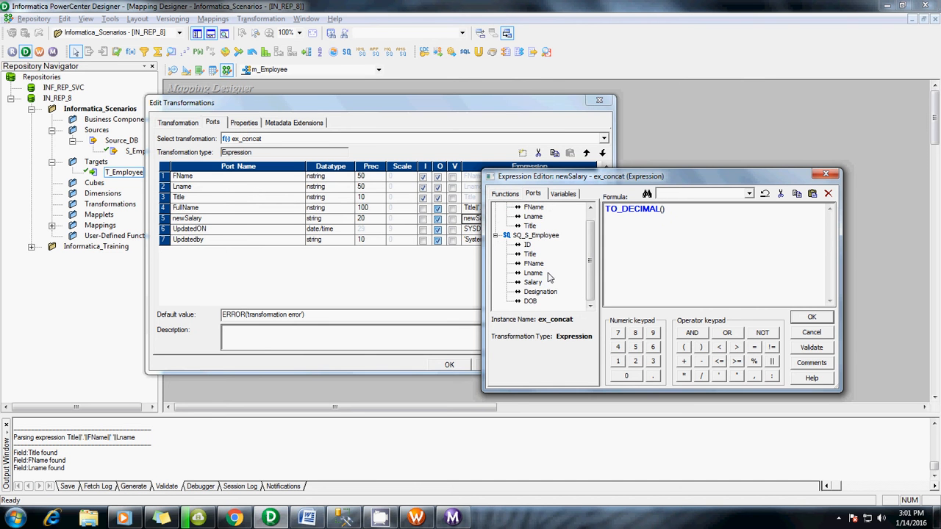
double_click(532, 282)
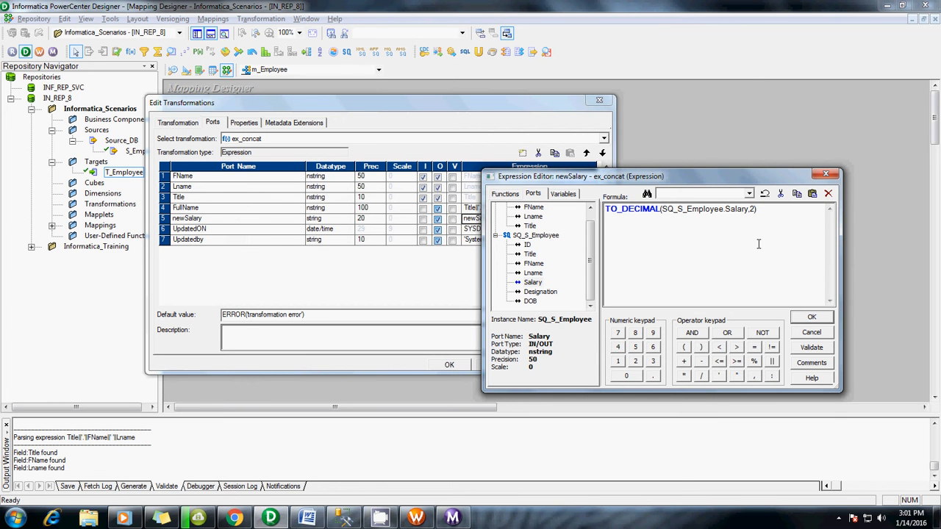
left_click(812, 347)
left_click(710, 312)
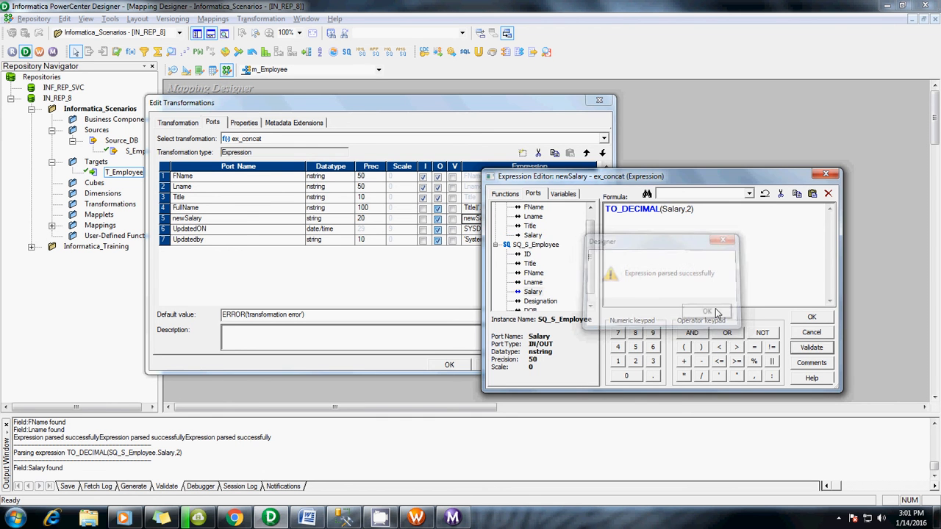
left_click(812, 318)
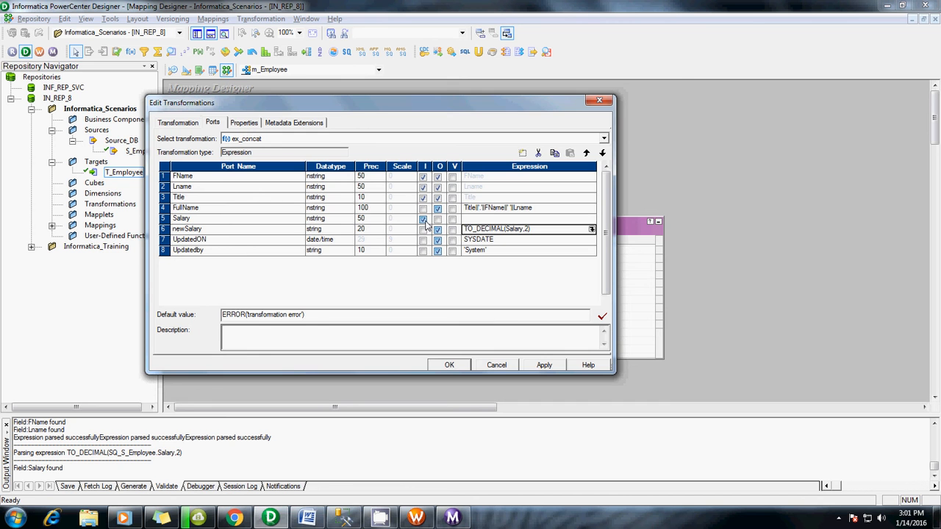
Step: Apply the port changes to ex_concat and close its editor
left_click(203, 222)
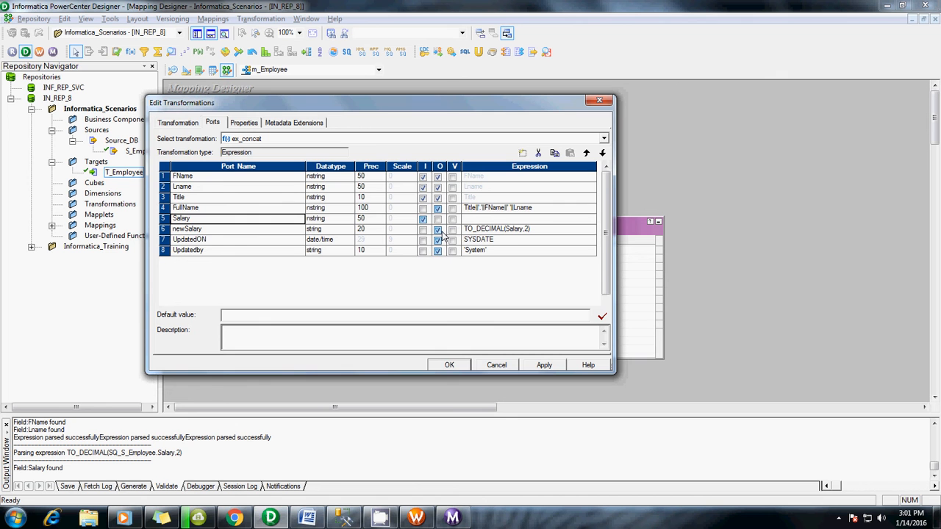
left_click(542, 365)
left_click(448, 364)
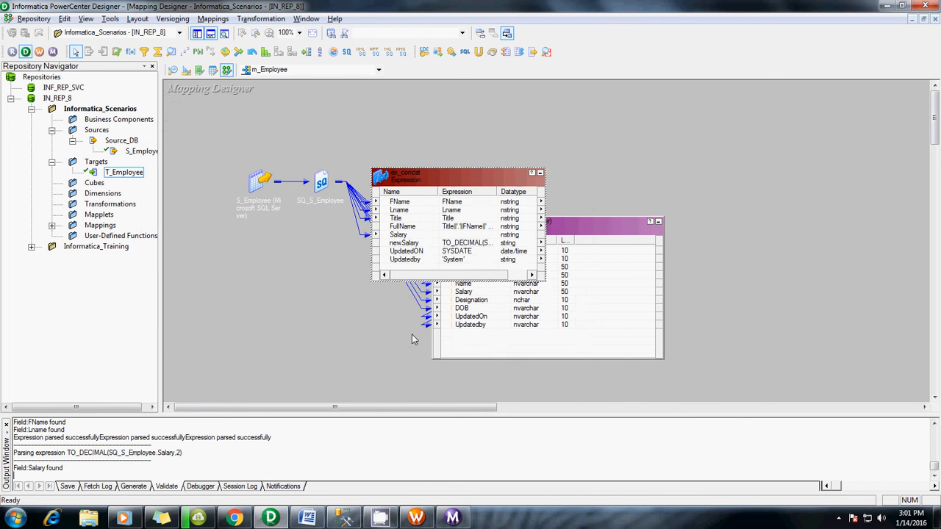
Step: Arrange all m_Employee mapping objects as icons and expand ex_concat to show its ports
right_click(662, 175)
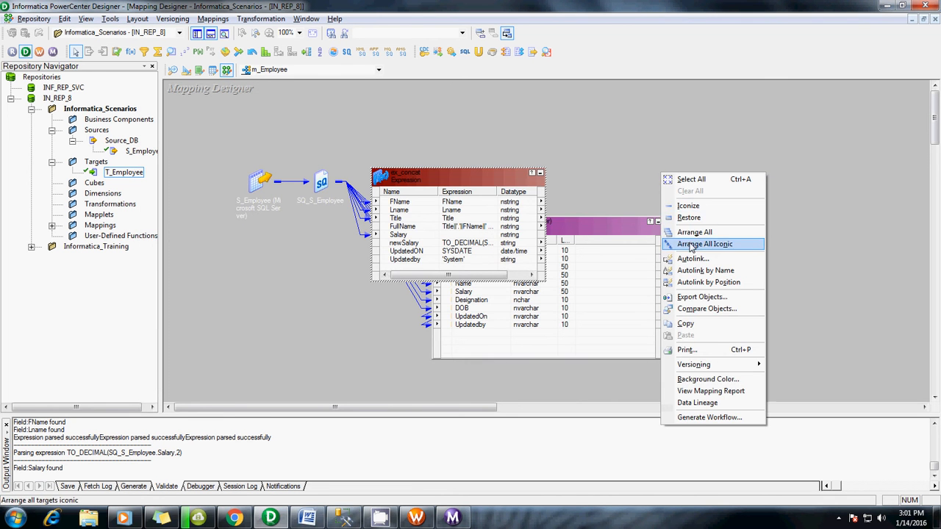
left_click(691, 244)
left_click(445, 232)
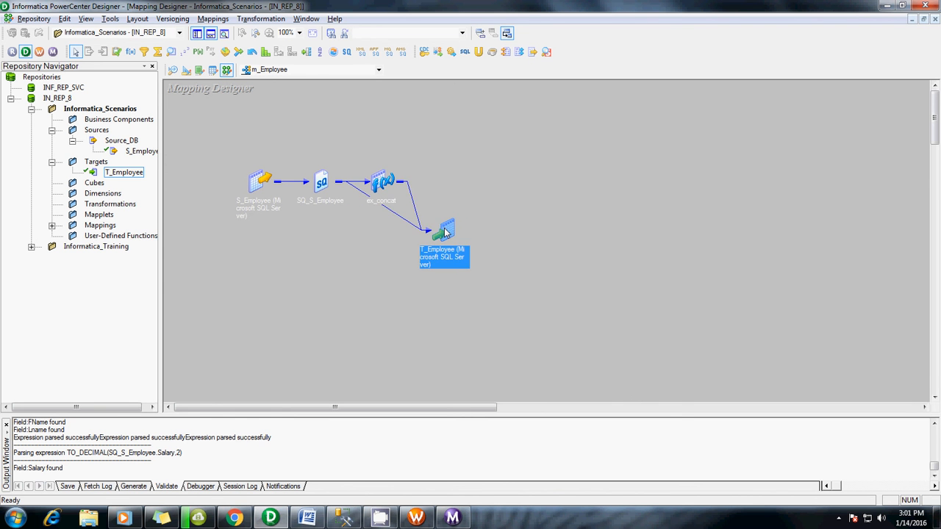
double_click(383, 187)
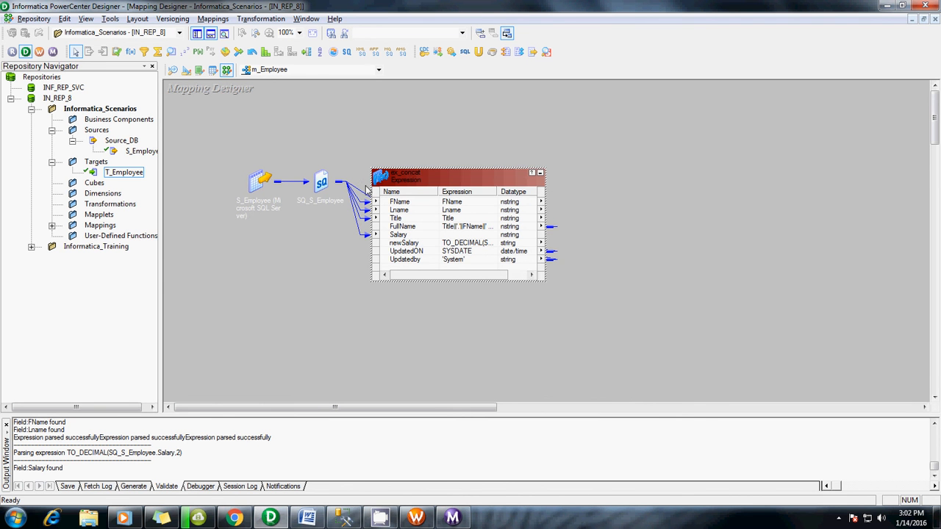
Step: Select all m_Employee mapping objects and restore them from icons to their full port views
right_click(615, 201)
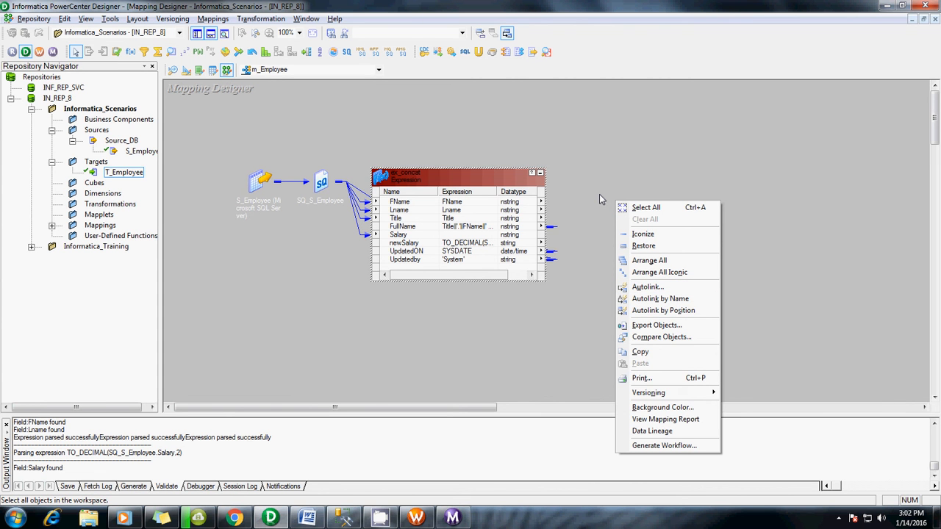
left_click(645, 246)
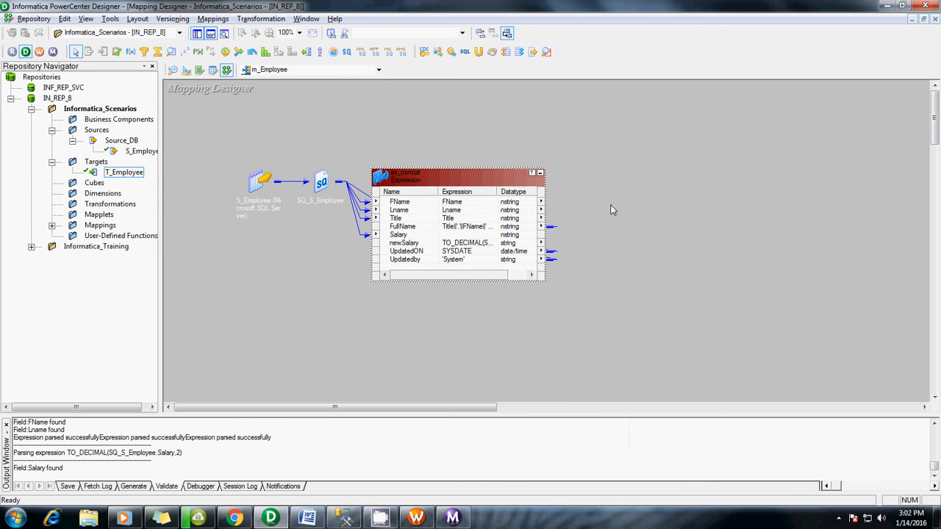
right_click(610, 211)
left_click(626, 214)
right_click(635, 213)
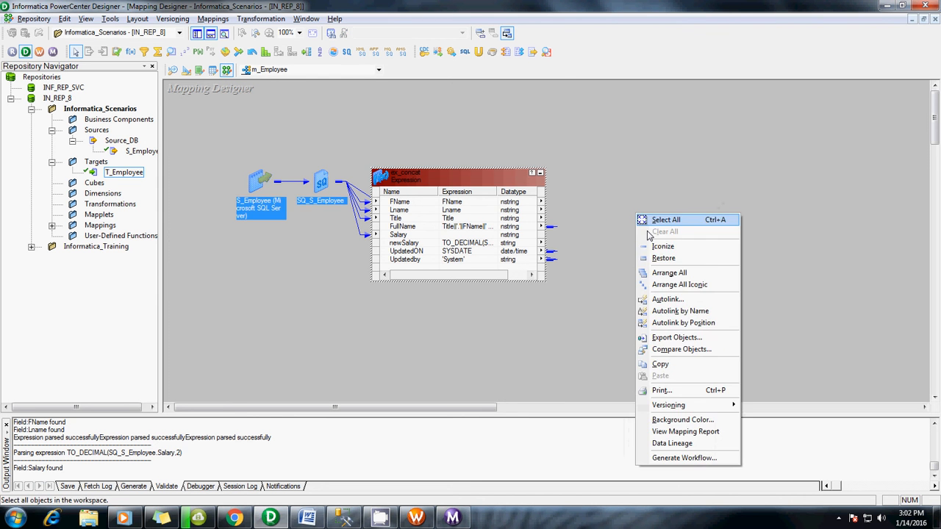
left_click(658, 258)
Step: Arrange the mapping objects with S_Employee beside SQ_S_Employee, T_Employee further along, and ex_concat below and between the qualifier and target
left_click_drag(539, 230, 623, 193)
left_click(672, 163)
mouse_move(383, 142)
left_mouse_down()
mouse_move(292, 139)
mouse_move(401, 140)
mouse_move(384, 141)
left_mouse_up()
left_click_drag(324, 134, 250, 123)
left_click_drag(447, 136, 395, 133)
left_click_drag(517, 141, 401, 294)
left_click_drag(715, 183, 849, 135)
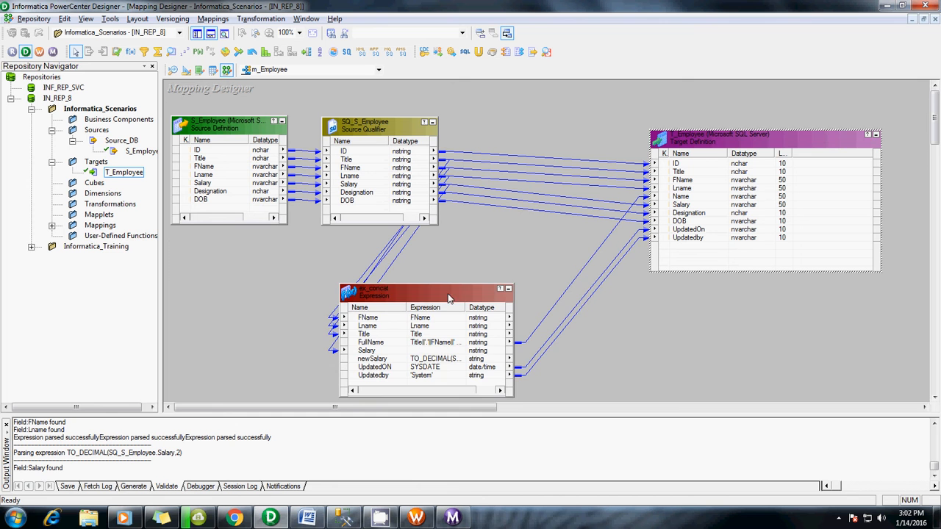
left_click_drag(450, 294, 551, 274)
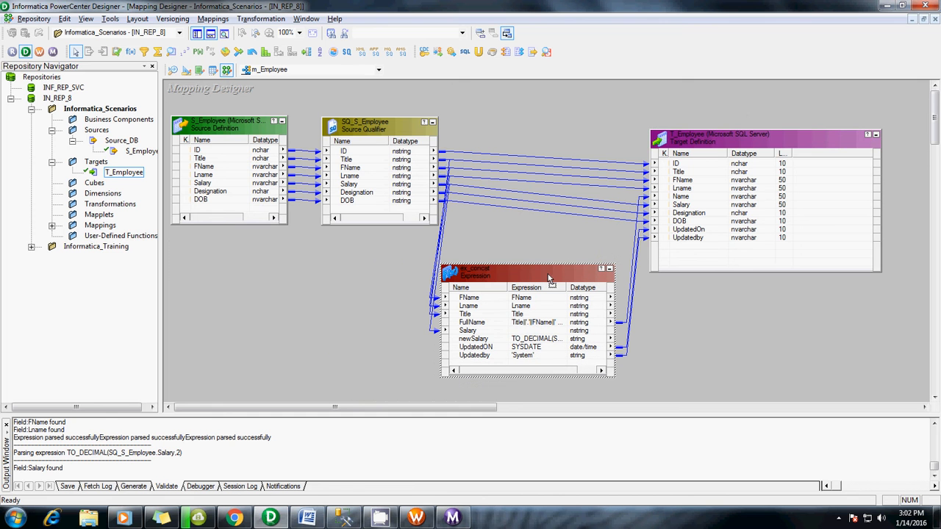
Step: Replace the direct Salary link from SQ_S_Employee to T_Employee with a link from ex_concat's newSalary port to T_Employee's Salary
left_click(575, 203)
left_click(577, 203)
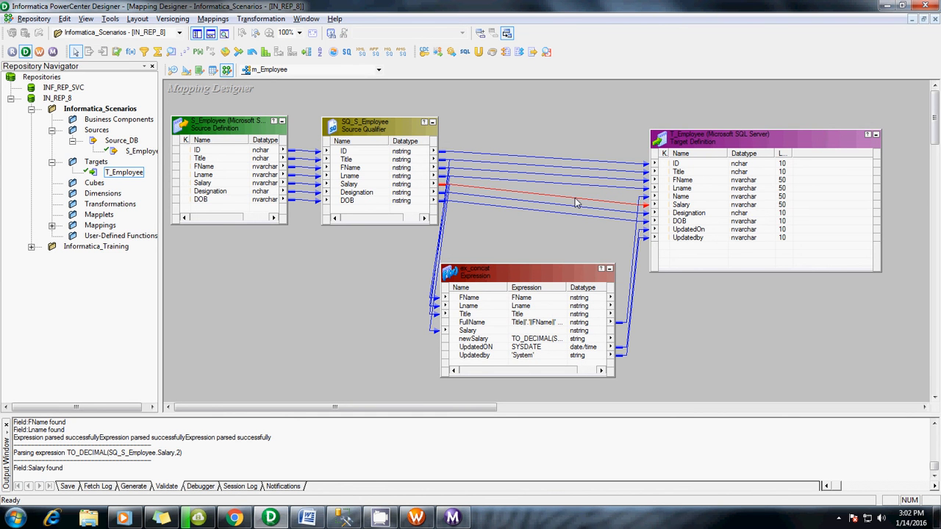
key("Delete")
left_click(494, 342)
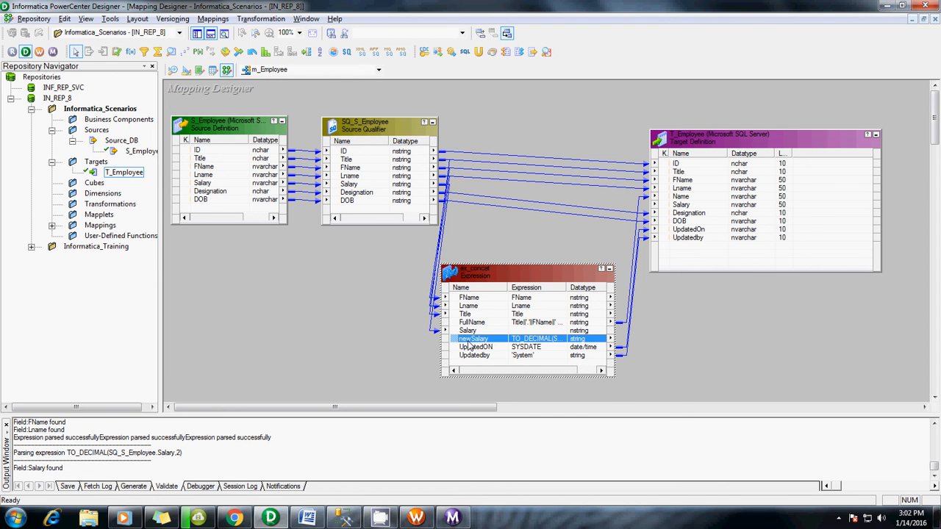
left_click_drag(471, 345, 675, 208)
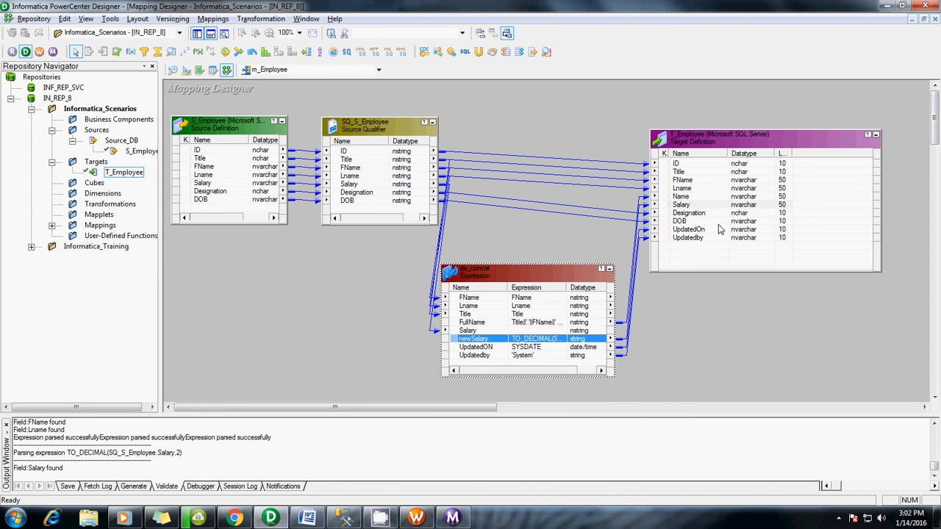
Step: Validate the m_Employee mapping and save it to the repository
left_click(213, 19)
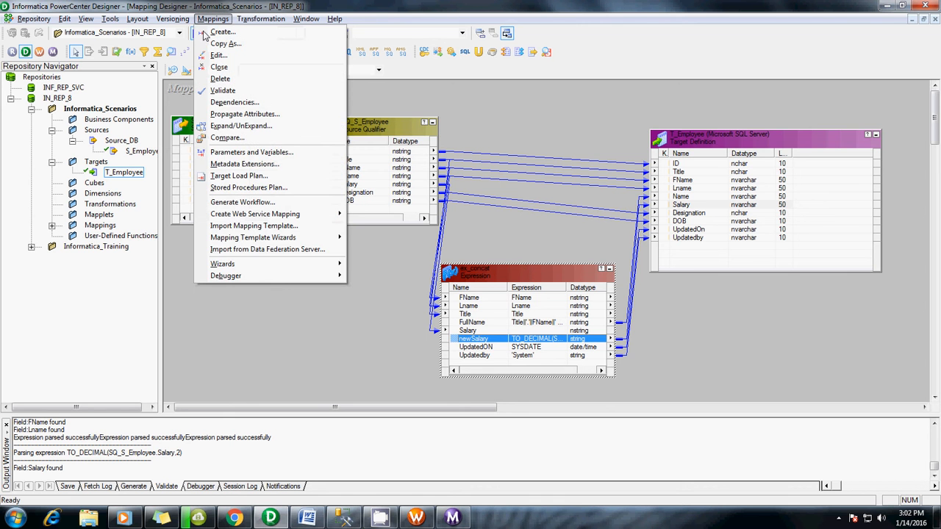
left_click(221, 90)
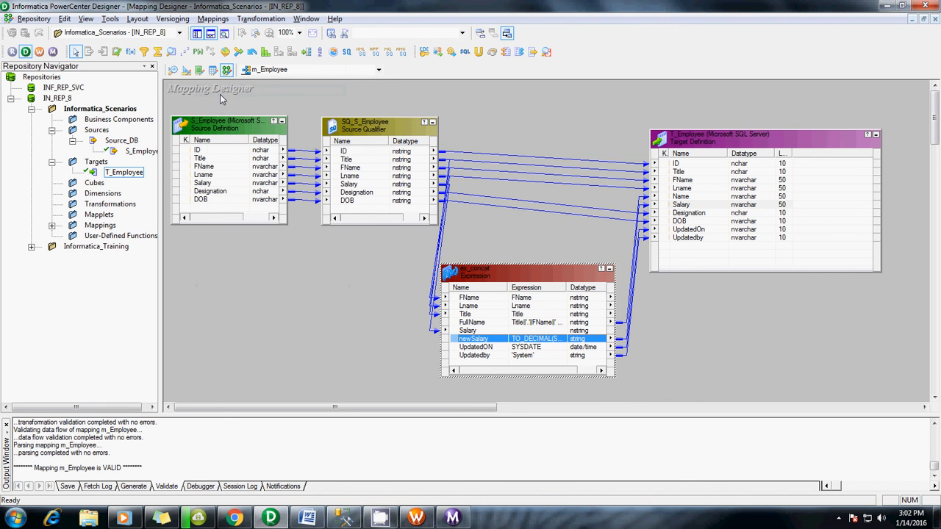
key("ctrl+s")
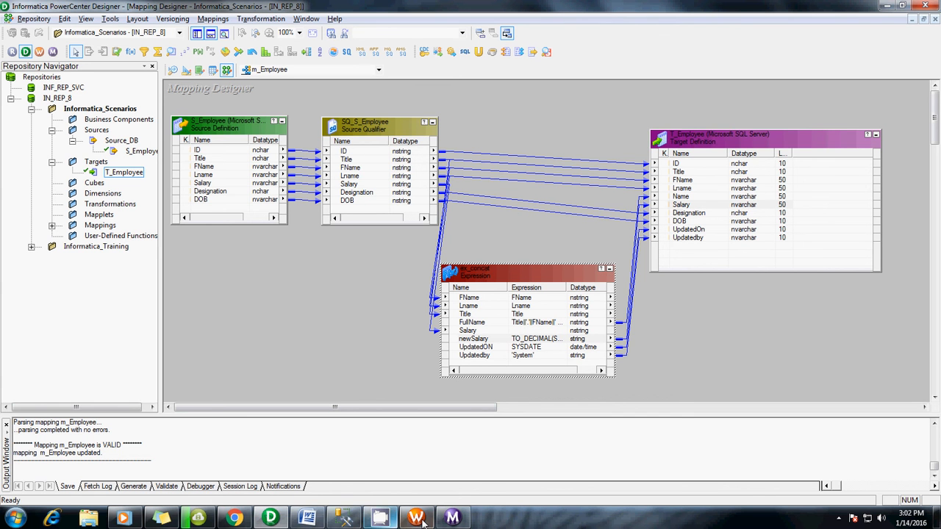
Step: Switch to PowerCenter Workflow Manager and try to save wf_Employee in the Informatica_Scenarios folder
mouse_move(431, 521)
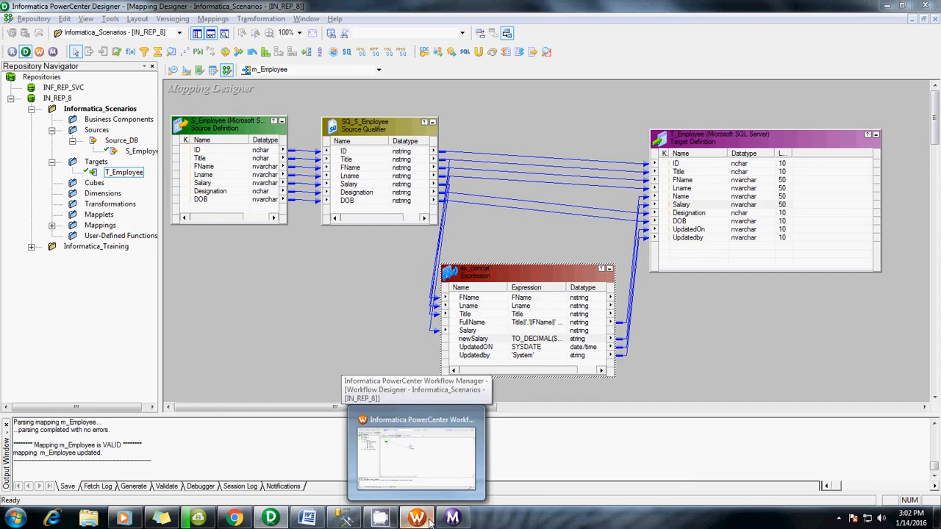
left_click(416, 450)
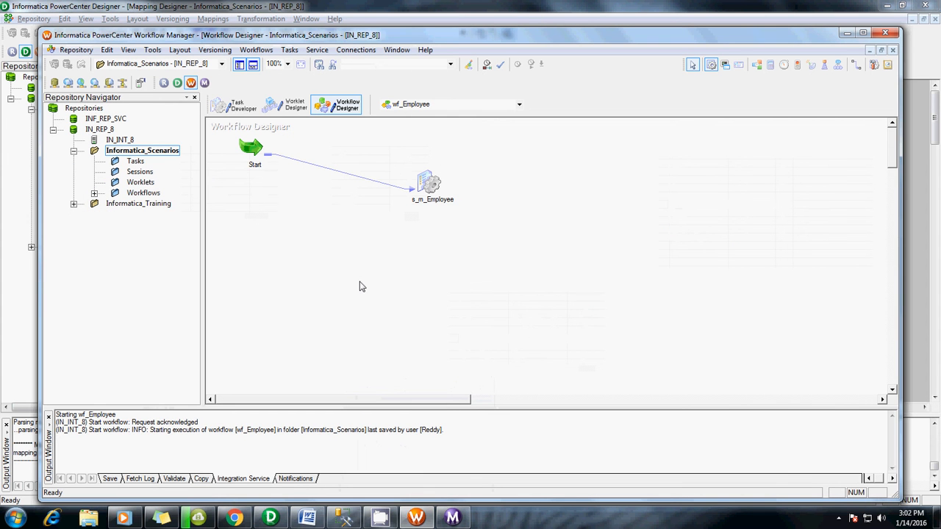
right_click(314, 239)
left_click(291, 242)
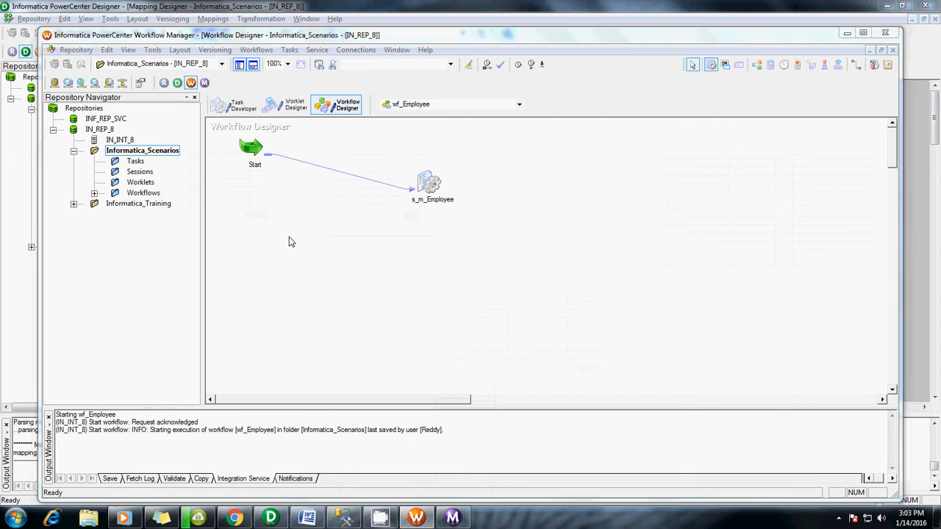
key("ctrl+s")
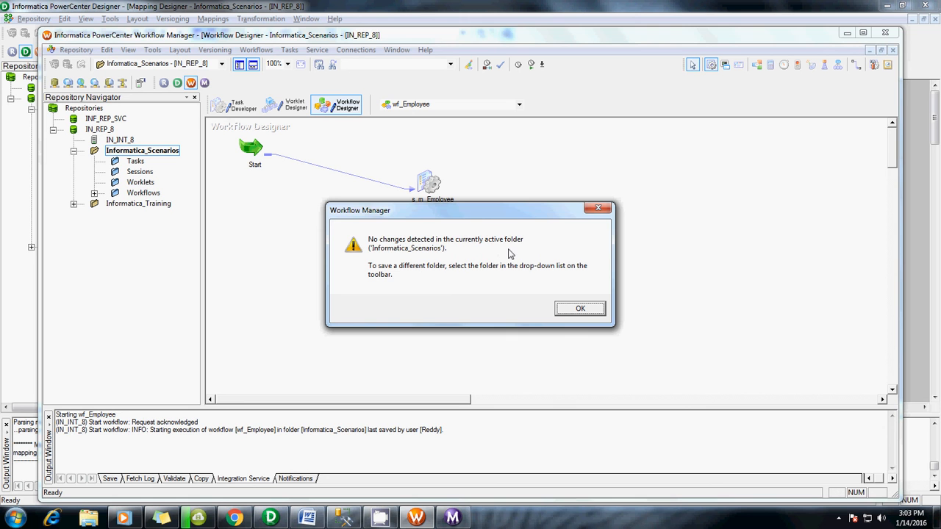
left_click(565, 309)
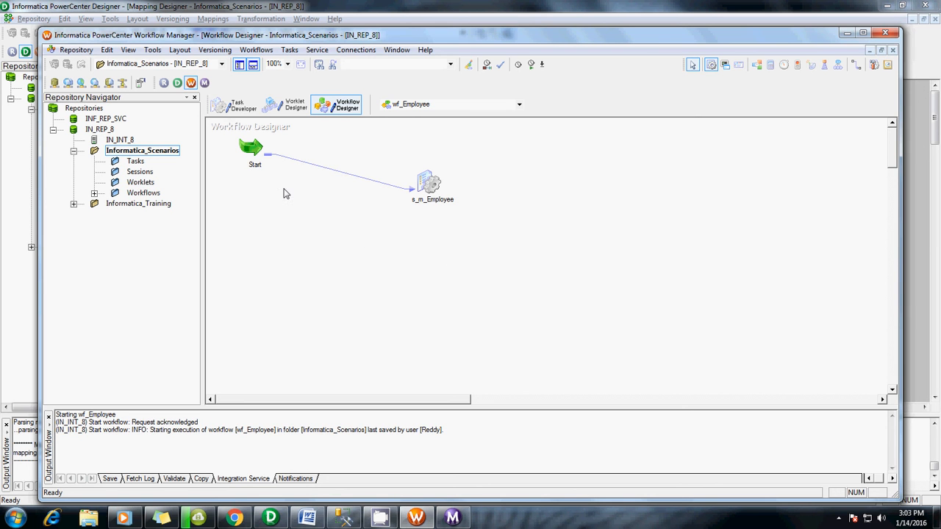
right_click(322, 185)
left_click(279, 274)
Step: Switch to PowerCenter Workflow Monitor, restart wf_Employee, and display the new s_m_Employee run's source and target statistics
left_click(453, 518)
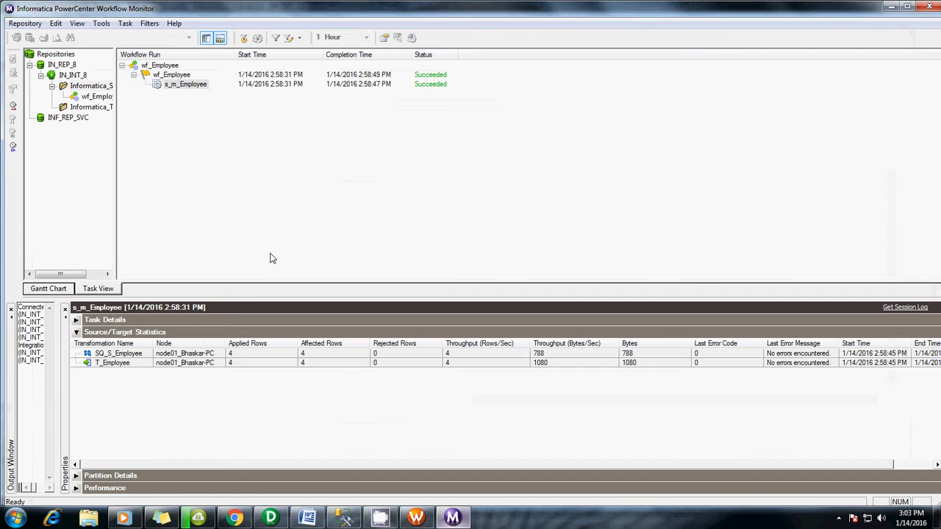
right_click(166, 75)
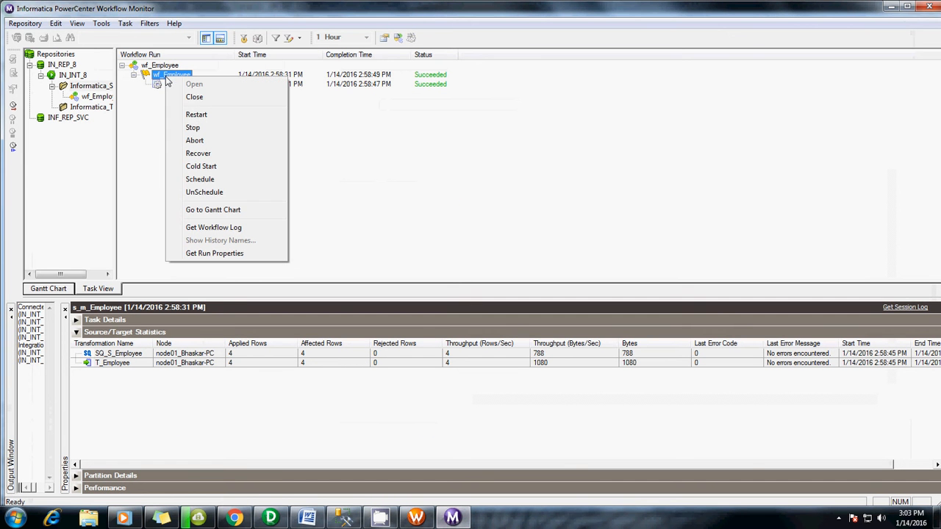
left_click(195, 115)
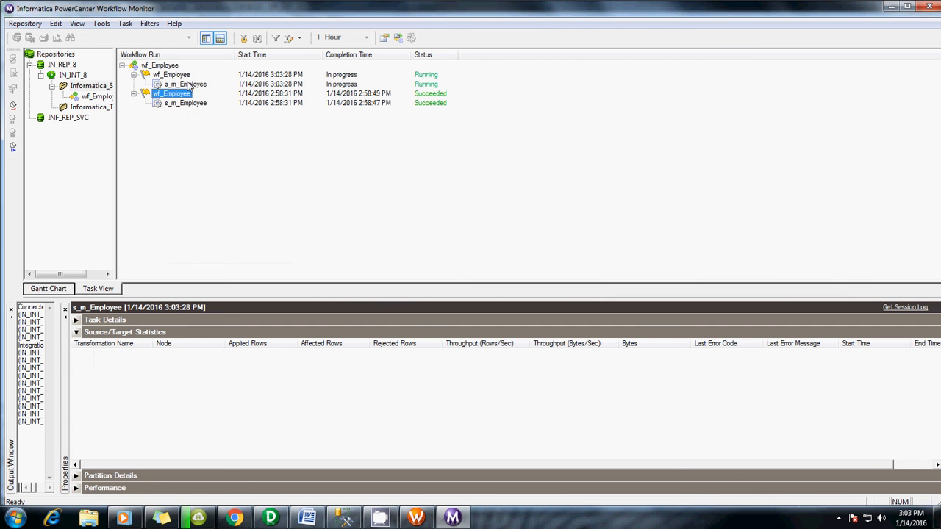
left_click(187, 85)
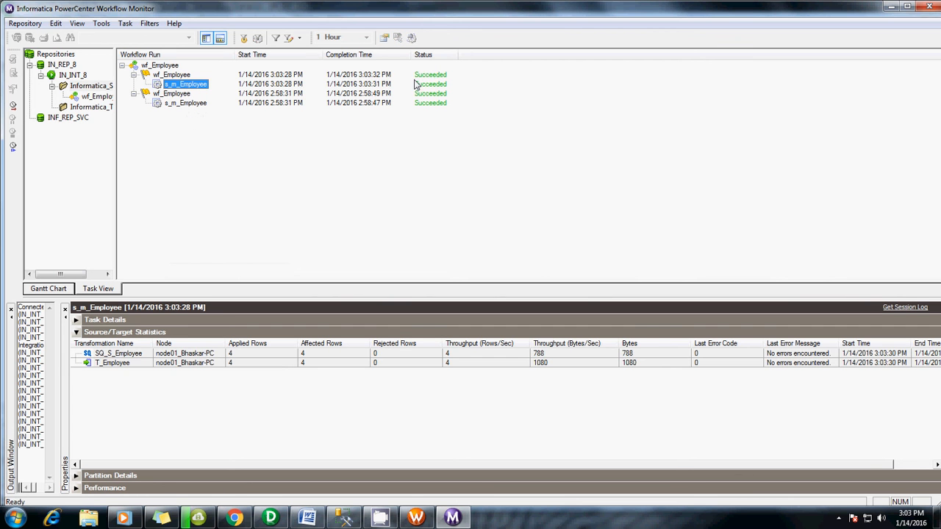
Step: Switch to SQL Server Management Studio and run the SELECT queries on Source_DB..S_Employee and Target_DB..T_Employee
left_click(344, 519)
left_click(356, 104)
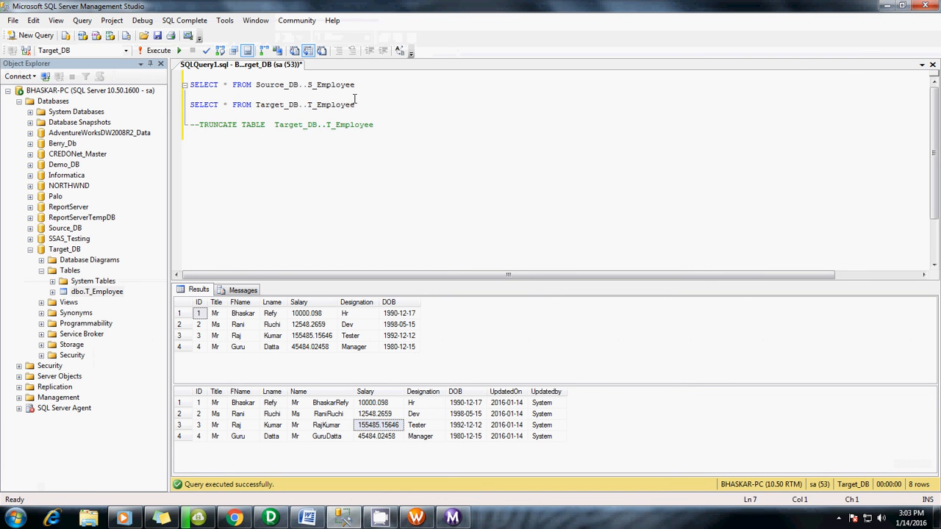
left_click_drag(361, 105, 175, 89)
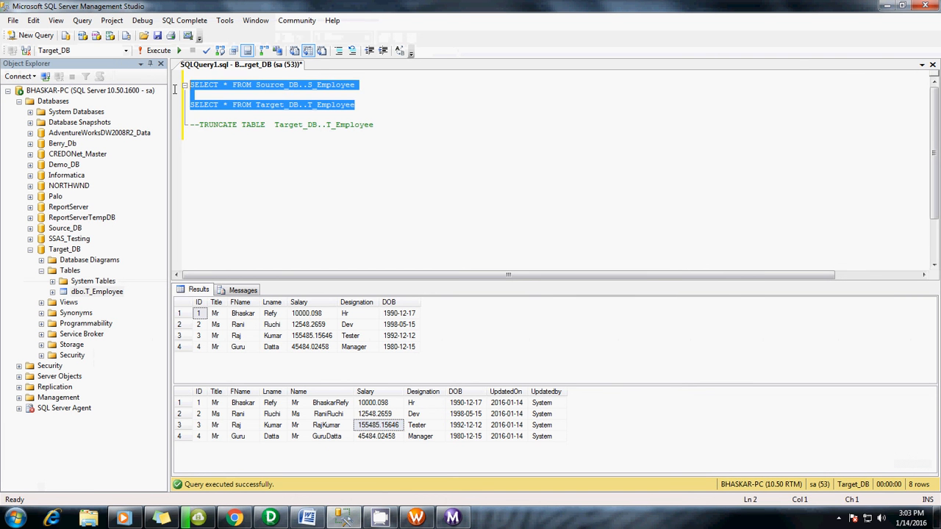
key("F5")
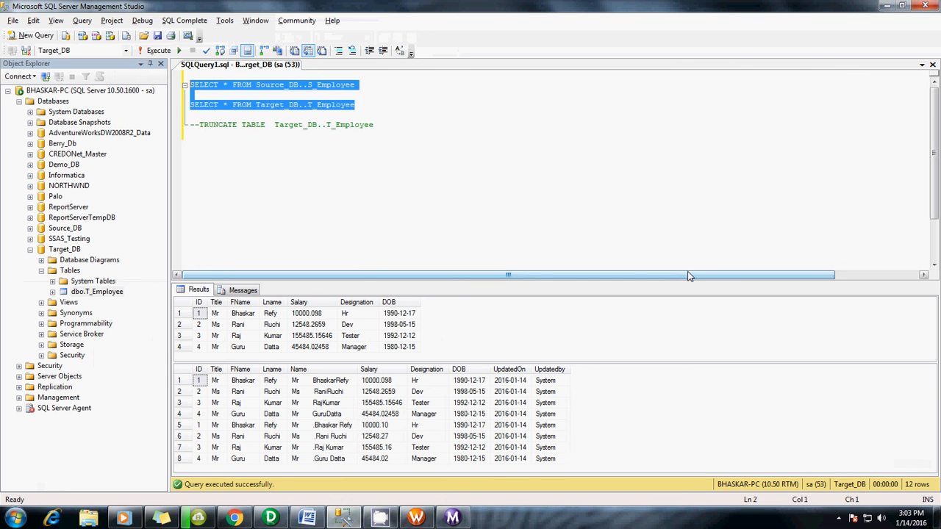
Step: Compare the first four T_Employee result rows with the four rows loaded by the latest run
left_click(200, 415)
left_click_drag(203, 417, 553, 387)
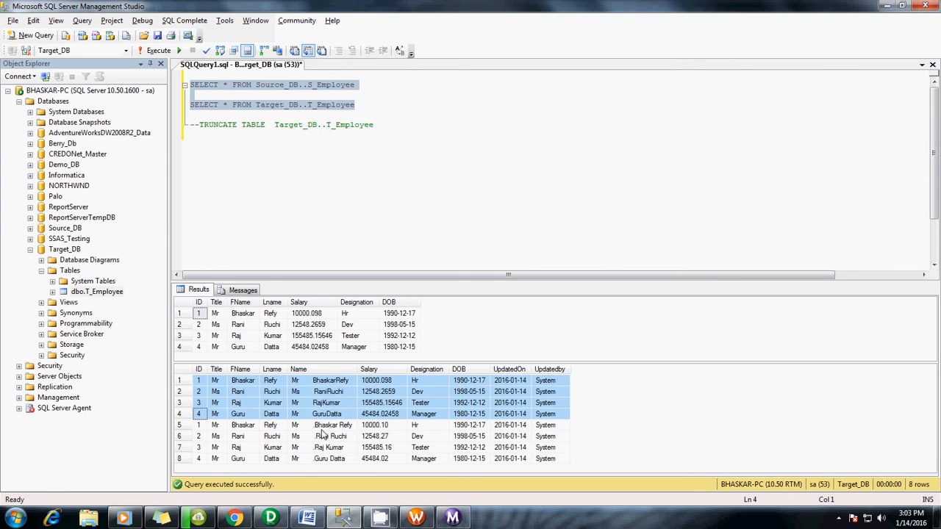
left_click_drag(201, 428, 198, 461)
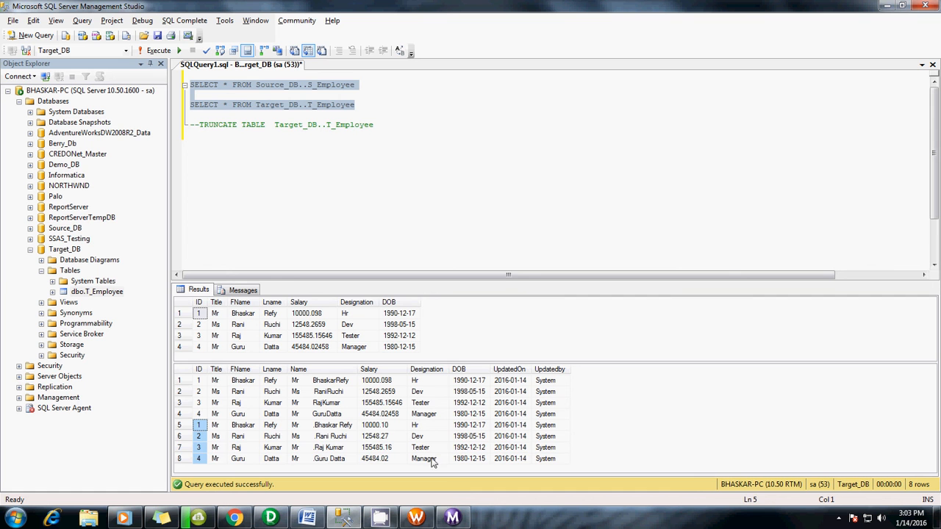
left_click(538, 461, "shift")
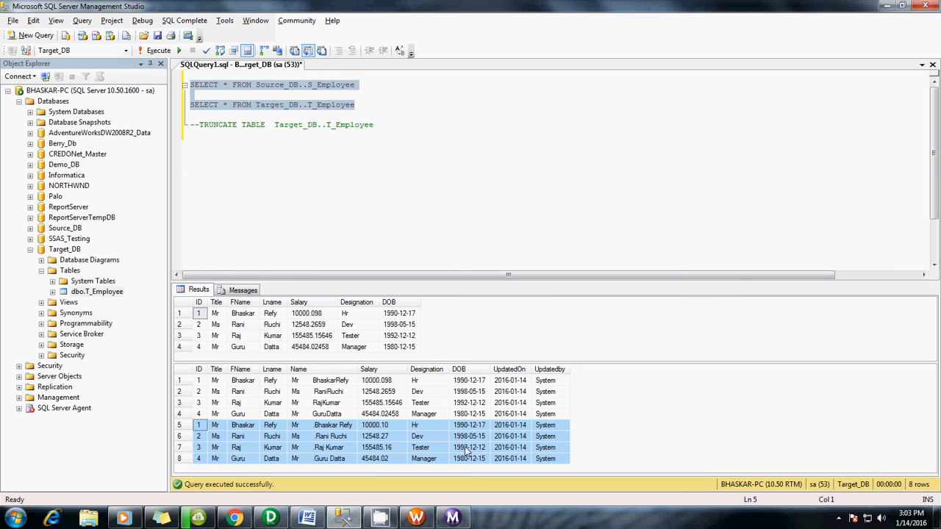
Step: Examine the Salary decimals and Name formatting in the newly loaded T_Employee rows against the earlier rows
left_click(384, 427)
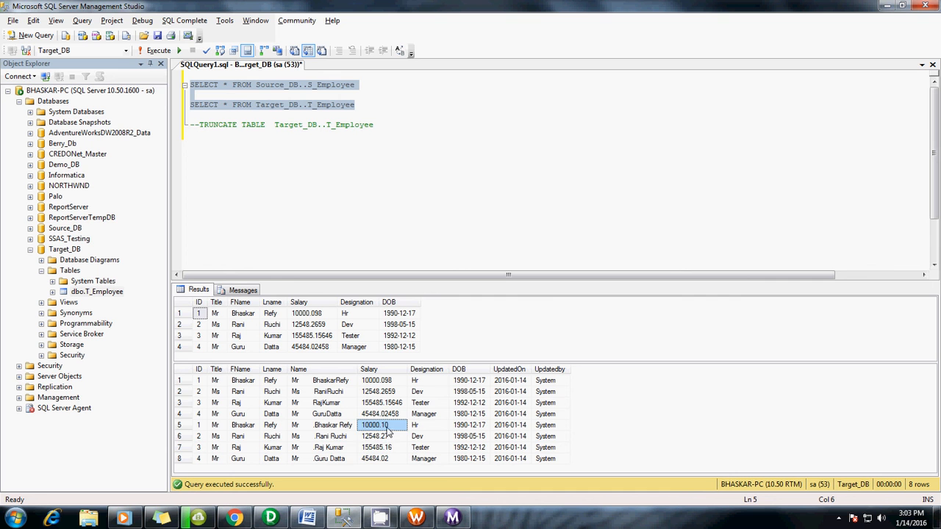
key("Down")
key("Down")
key("Down")
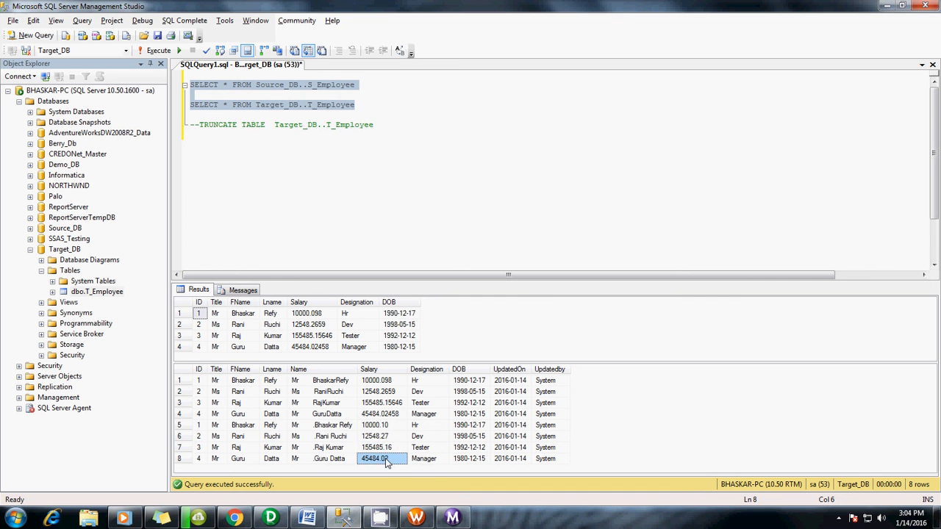
key("Up")
key("Up")
key("Up")
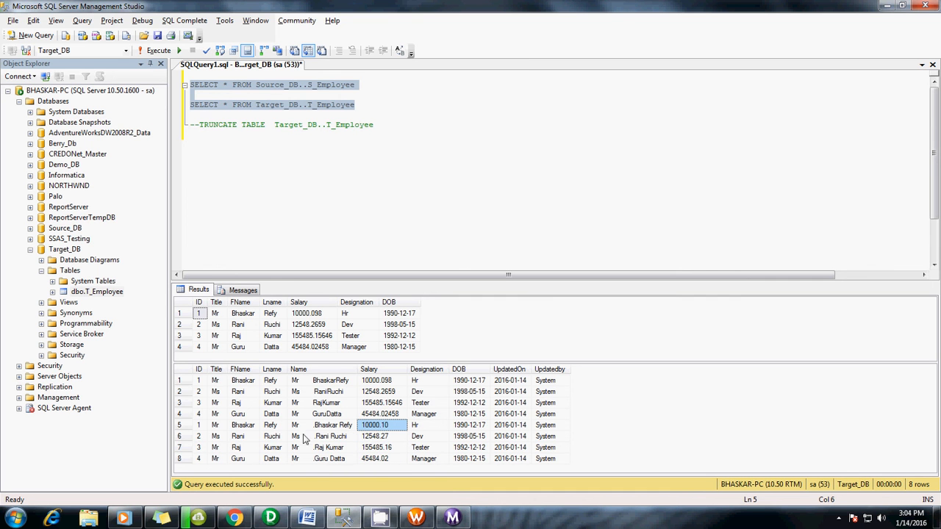
left_click_drag(305, 426, 345, 462)
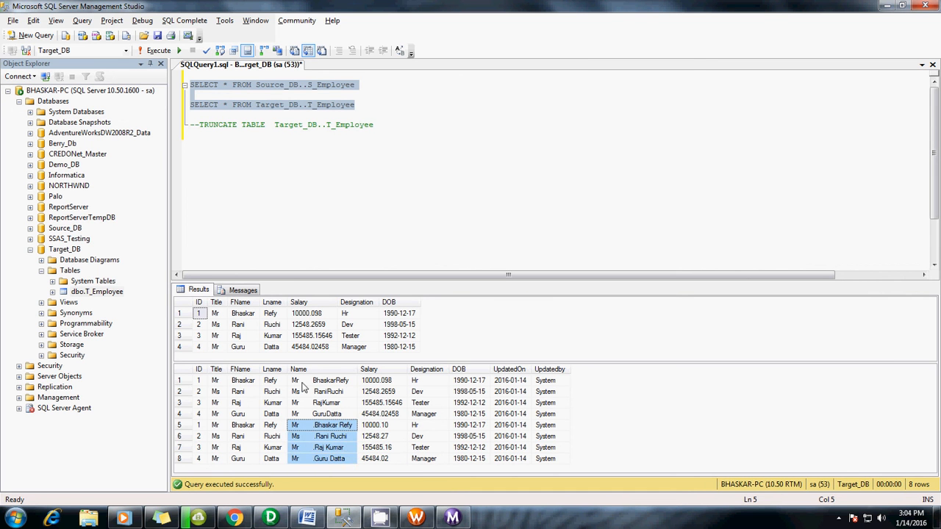
left_click_drag(302, 381, 342, 462)
left_click(413, 186)
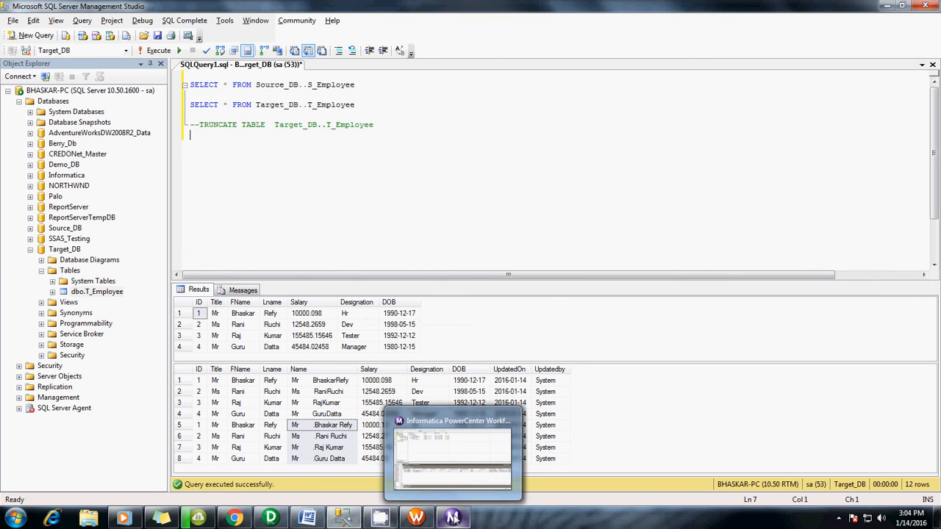
Step: Switch to PowerCenter Designer and open the FullName port's expression in the ex_concat transformation
left_click(419, 519)
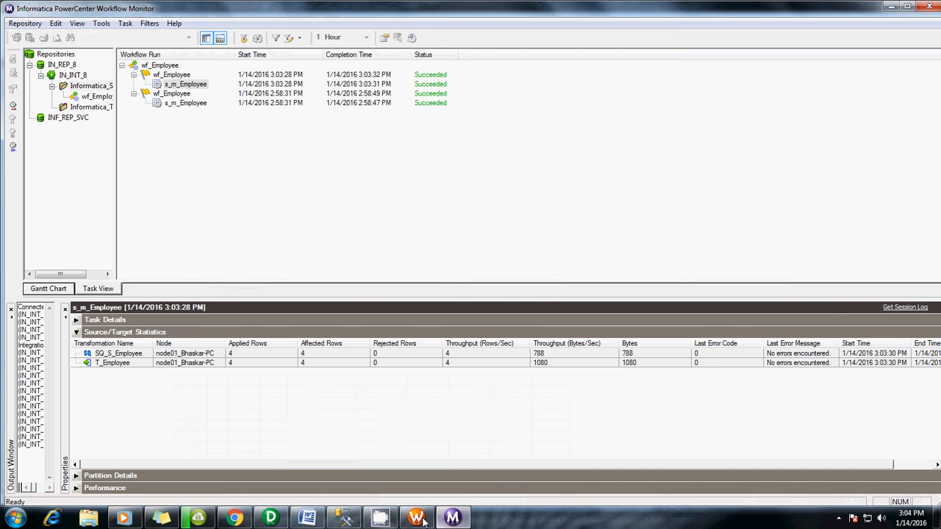
left_click(272, 520)
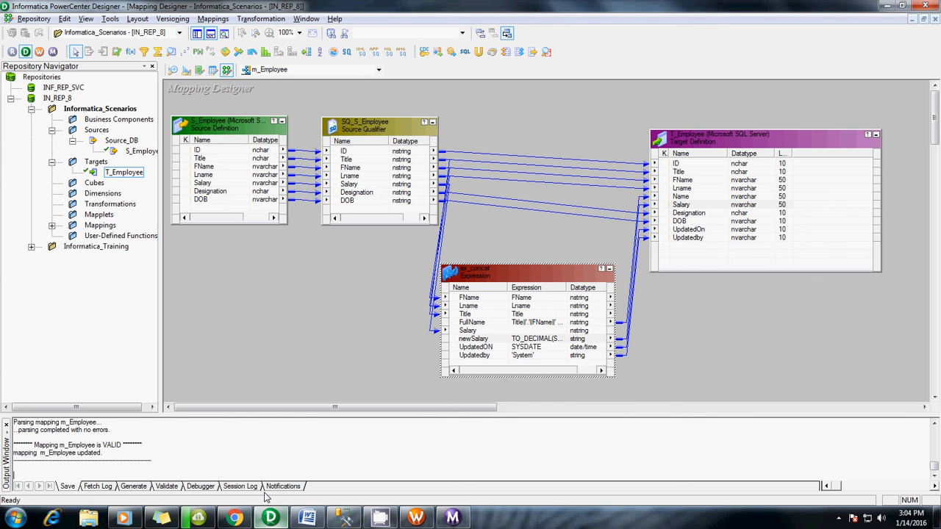
double_click(465, 303)
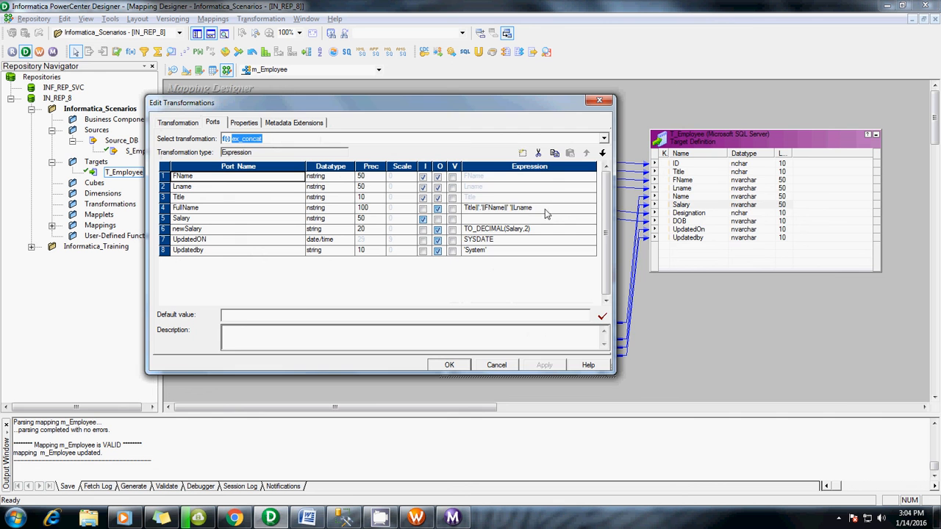
left_click(592, 209)
left_click(592, 210)
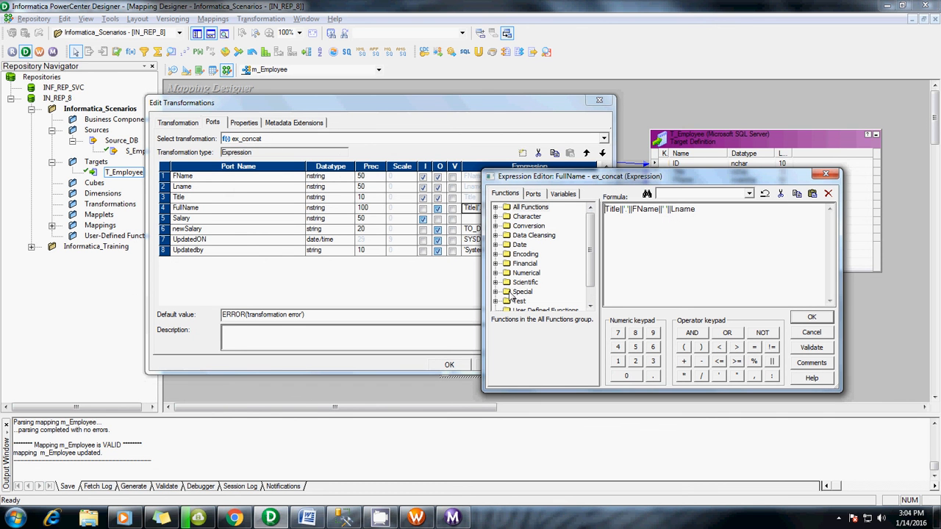
Step: Look through the functions under All Functions, and close the expression and ex_concat without making changes
double_click(518, 209)
scroll(546, 246, "down", 10)
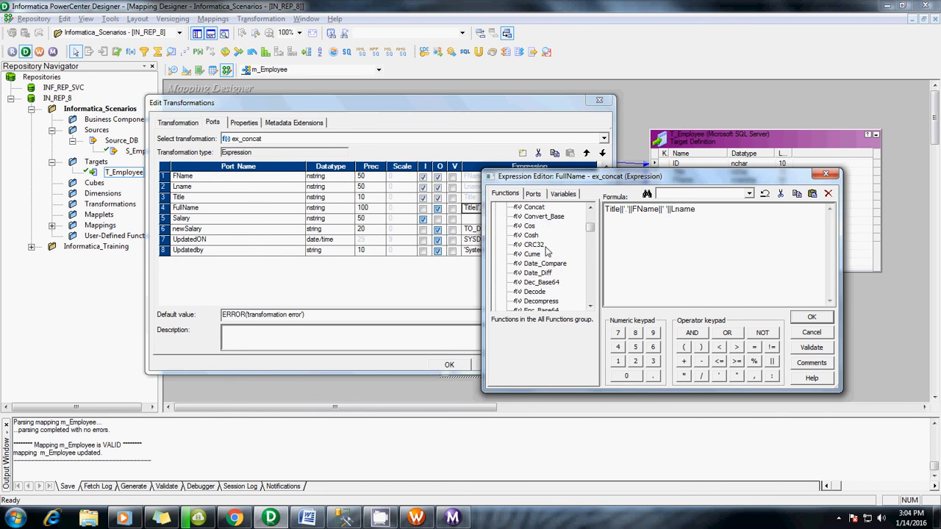
scroll(547, 254, "down", 18)
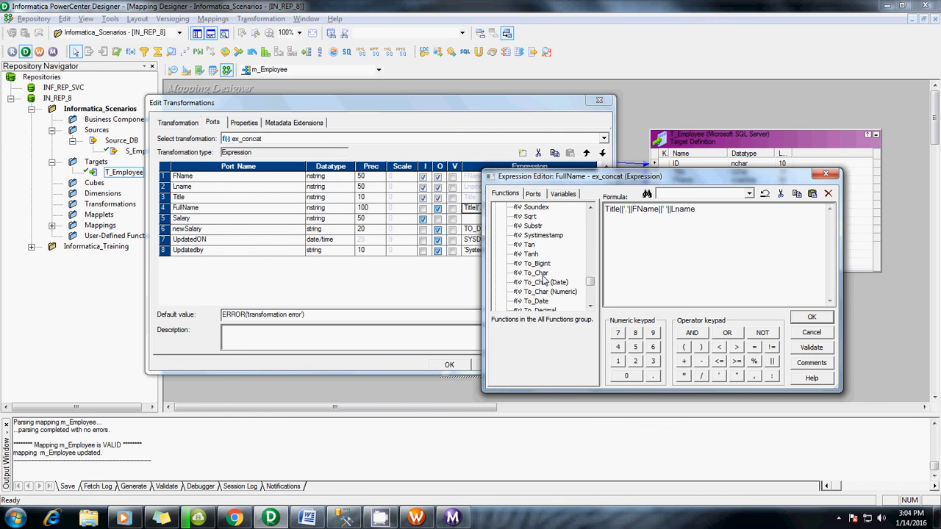
scroll(544, 265, "down", 1)
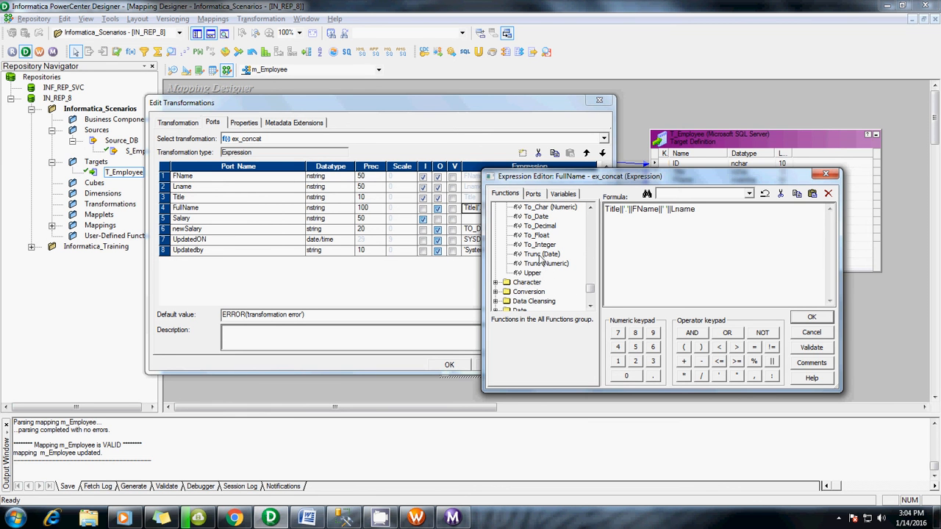
scroll(540, 246, "up", 6)
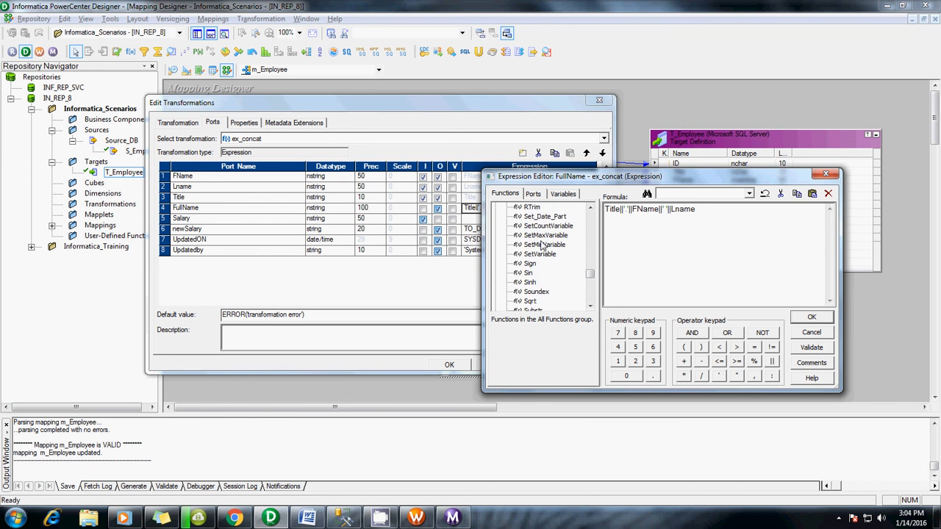
scroll(536, 281, "up", 10)
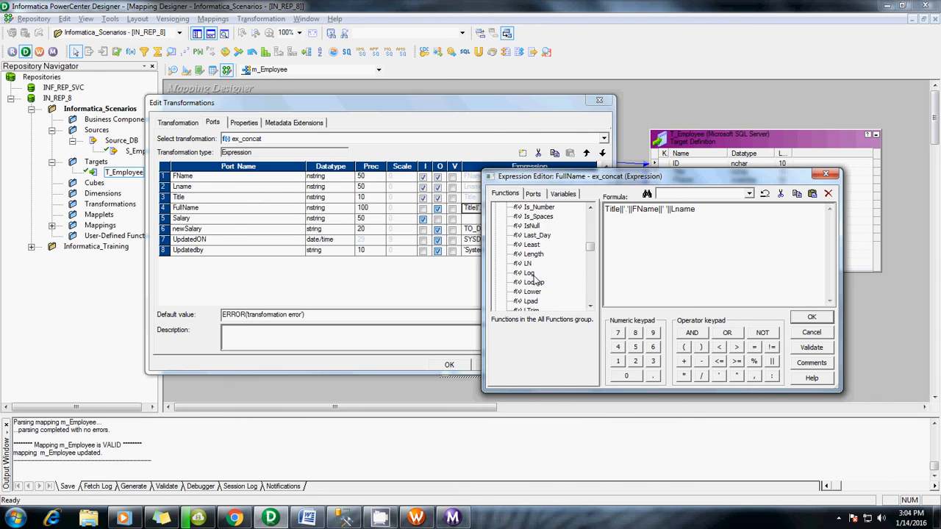
scroll(537, 281, "up", 5)
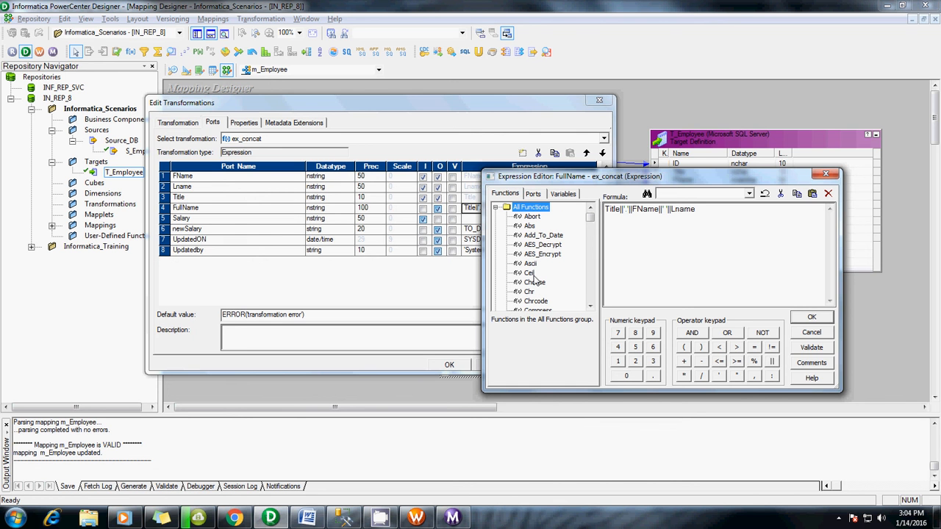
left_click(824, 176)
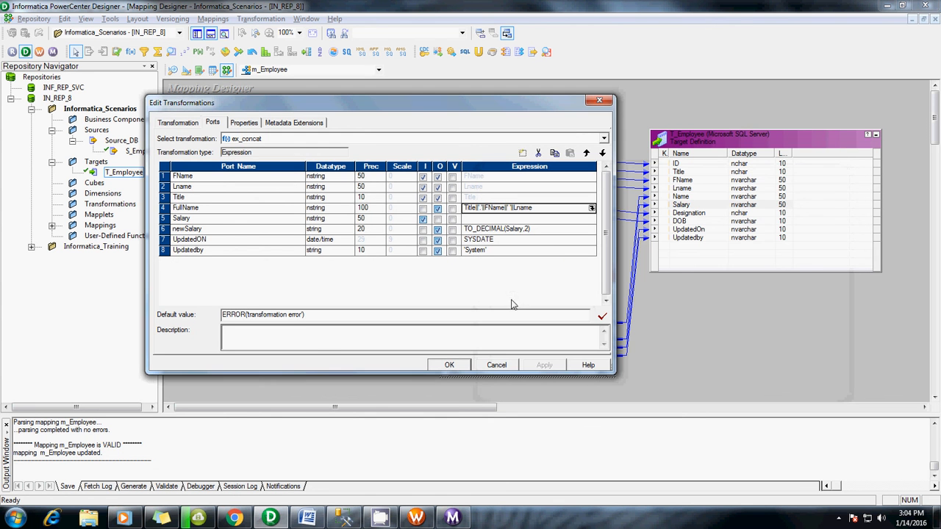
left_click(494, 366)
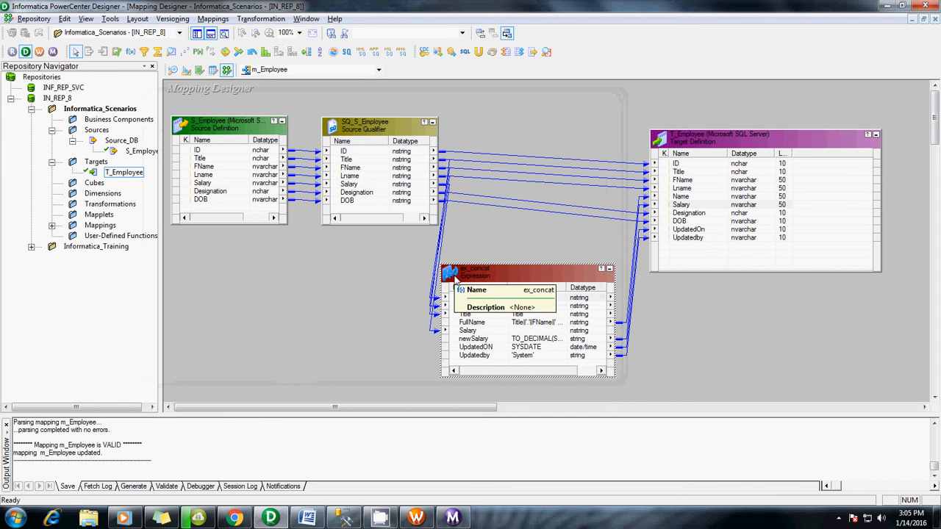
Step: Switch to SQL Server Management Studio and examine the ID through Lname values in T_Employee result rows 5 and 7
left_click(344, 519)
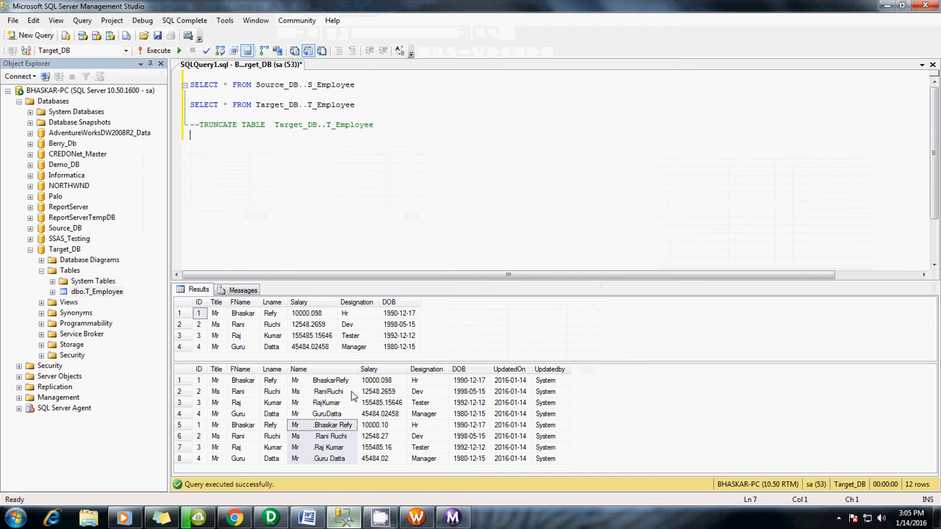
left_click_drag(201, 426, 273, 427)
left_click_drag(200, 448, 272, 450)
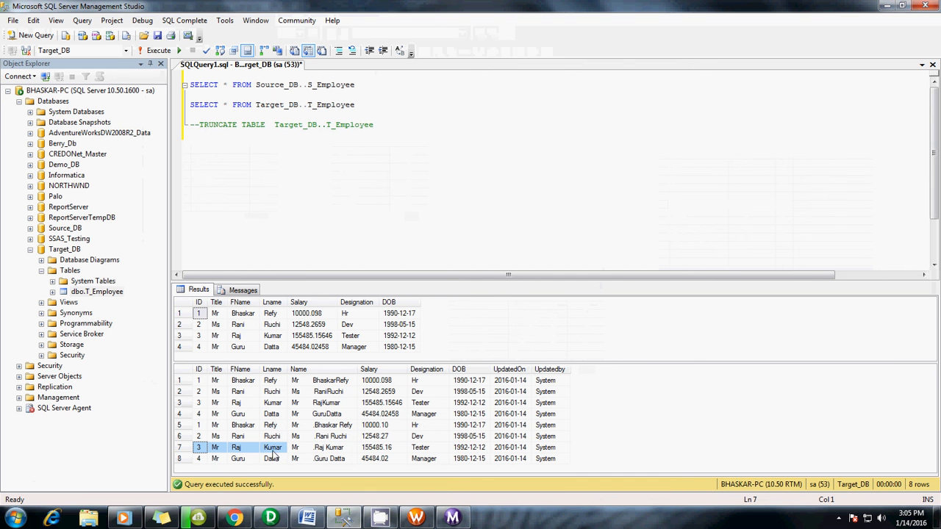